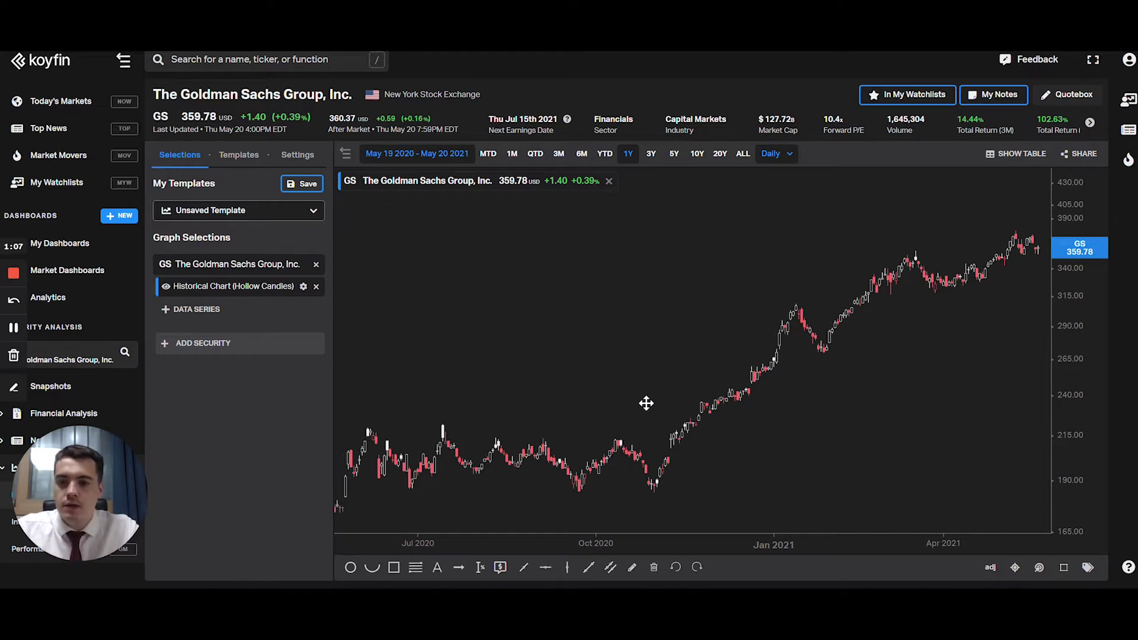
drag(84, 501, 70, 285)
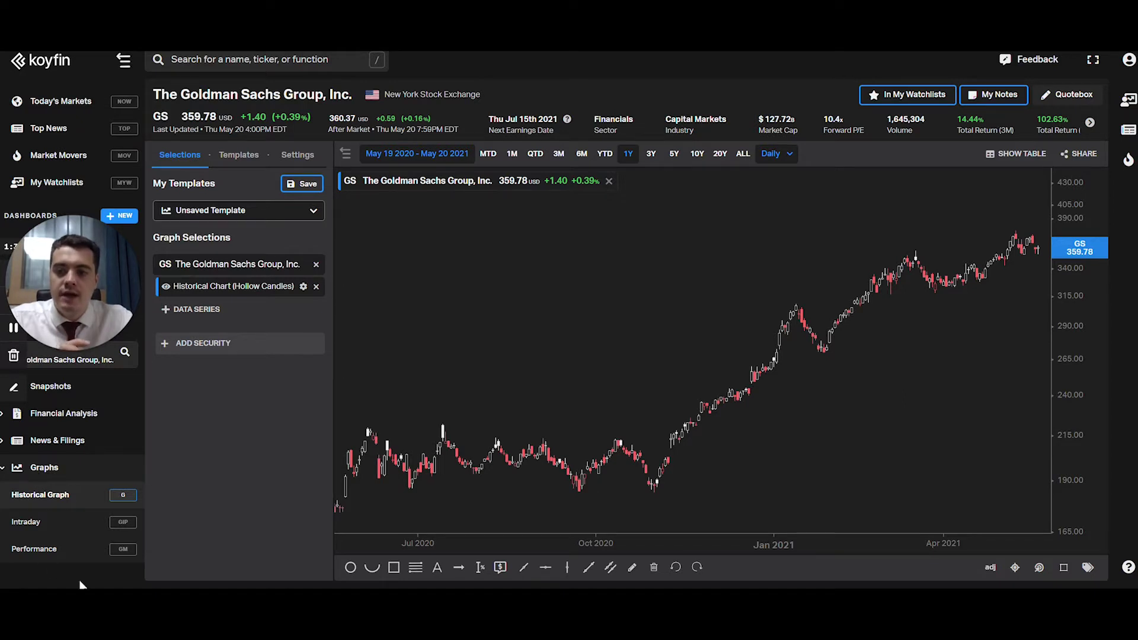
View the Goldman Sachs intraday graph, and add Wells Fargo & Company (WFC, NYSE) as a comparison on the performance graph.
click(26, 524)
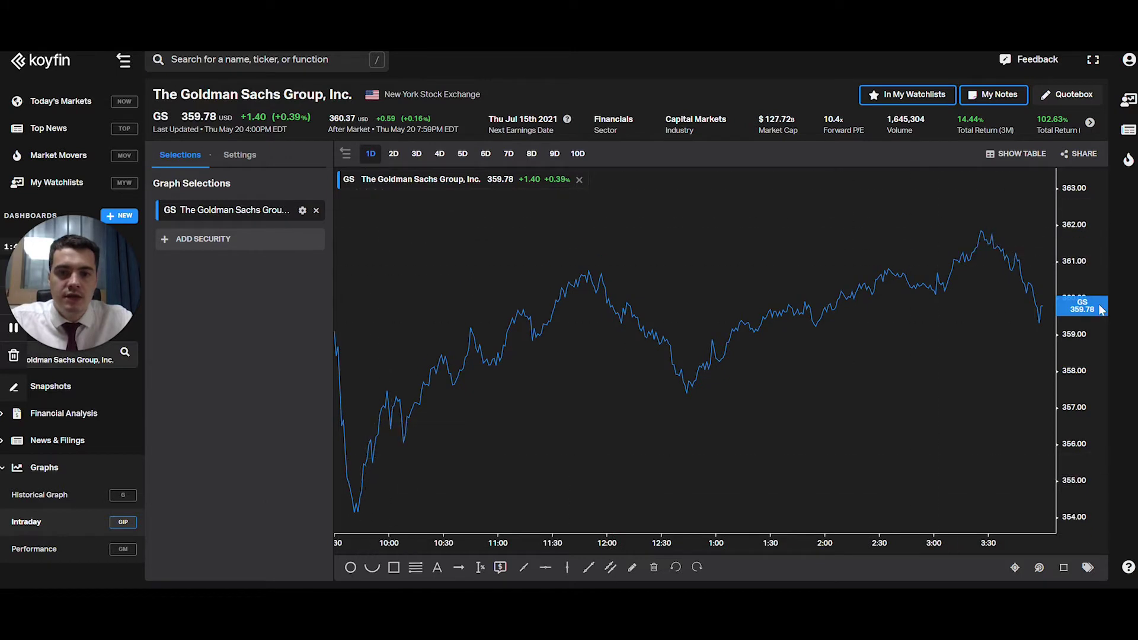
click(58, 542)
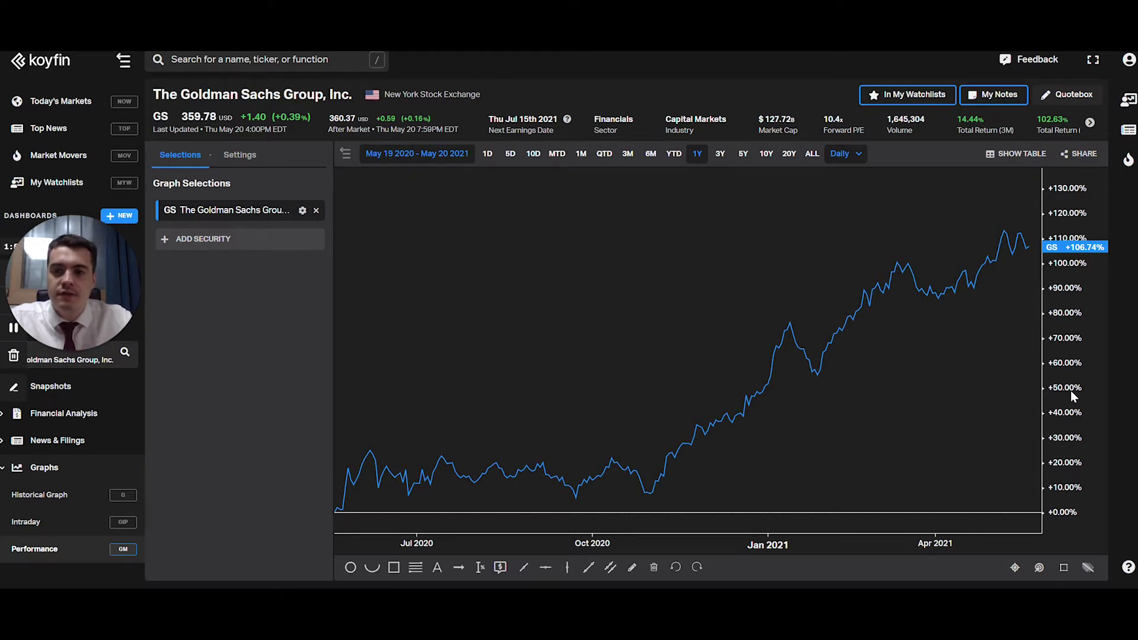
click(204, 239)
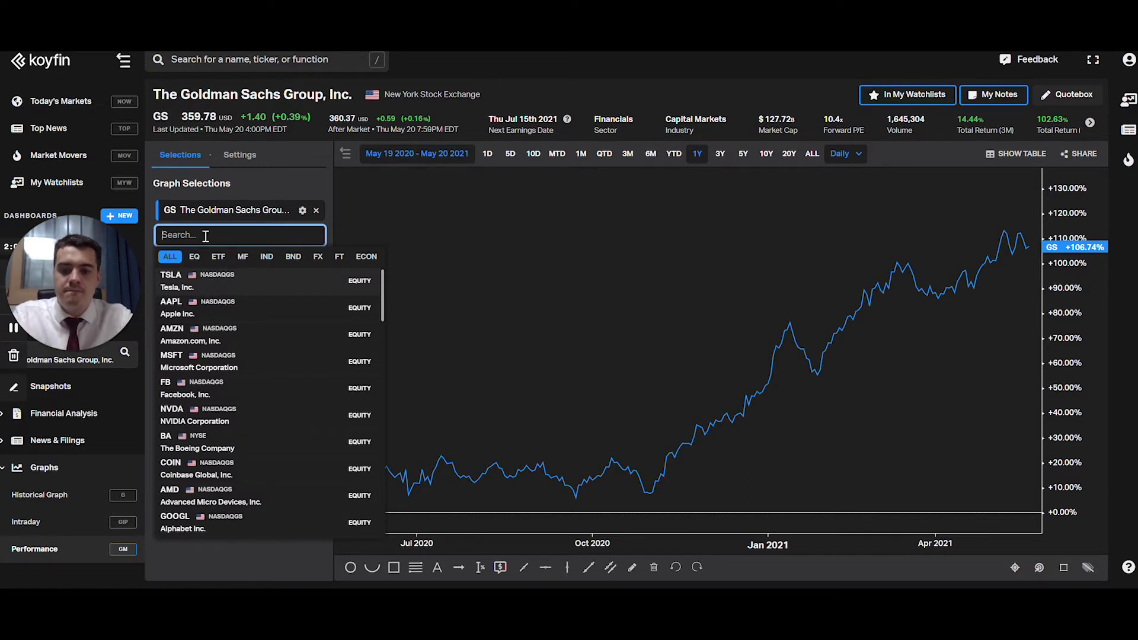
text(wells)
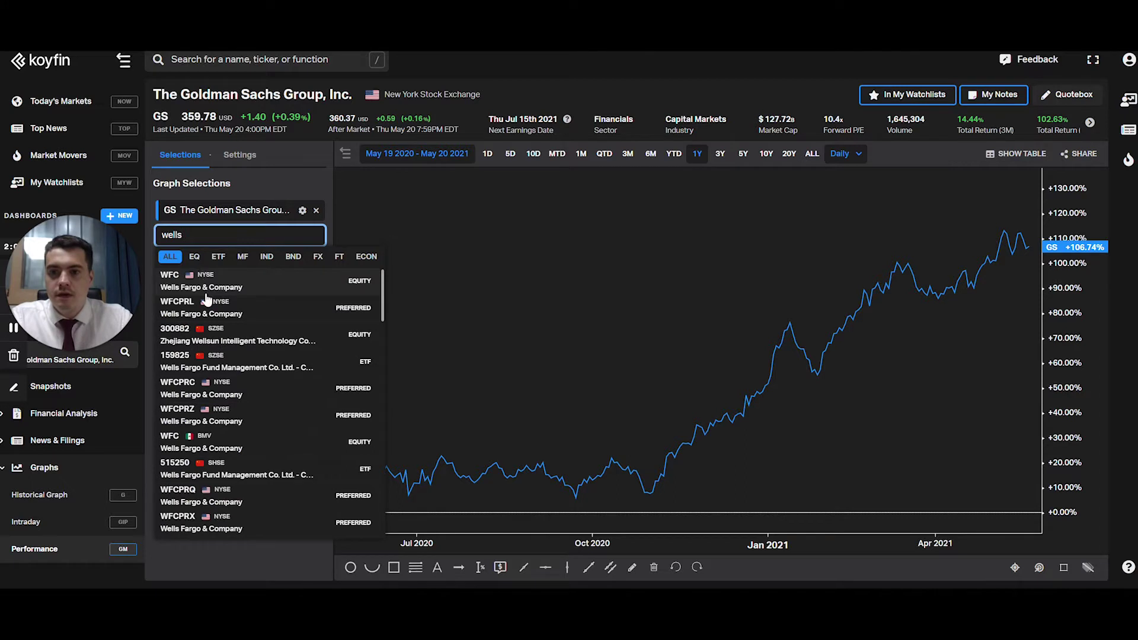
click(204, 290)
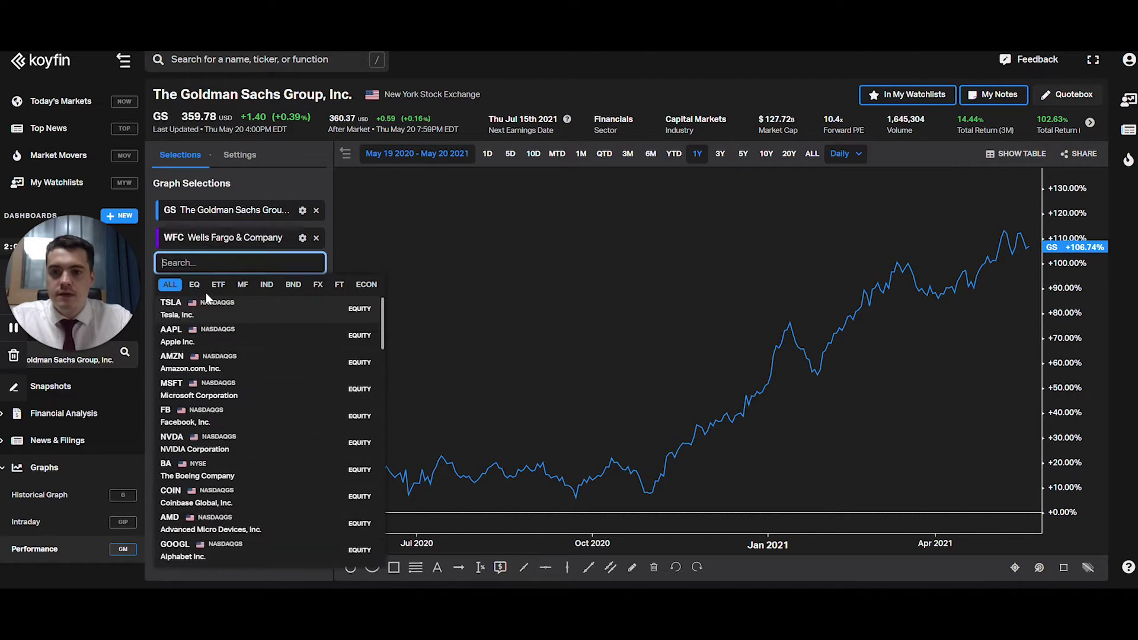
click(331, 229)
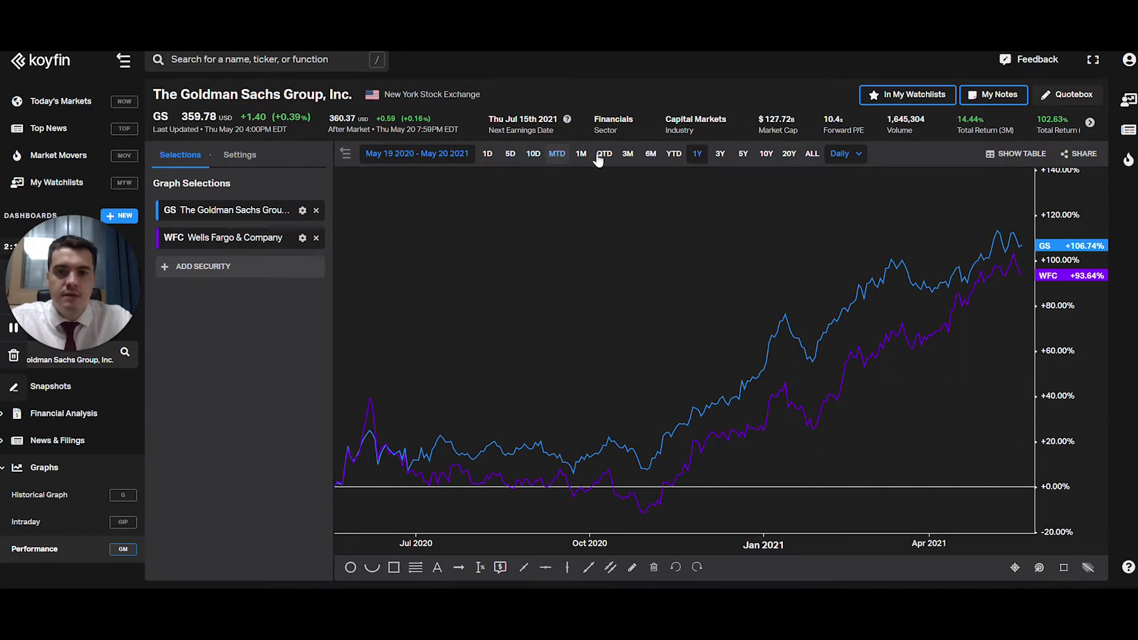
Compare the performance of Goldman Sachs and Wells Fargo over the 1M, 3M and 6M periods.
click(581, 155)
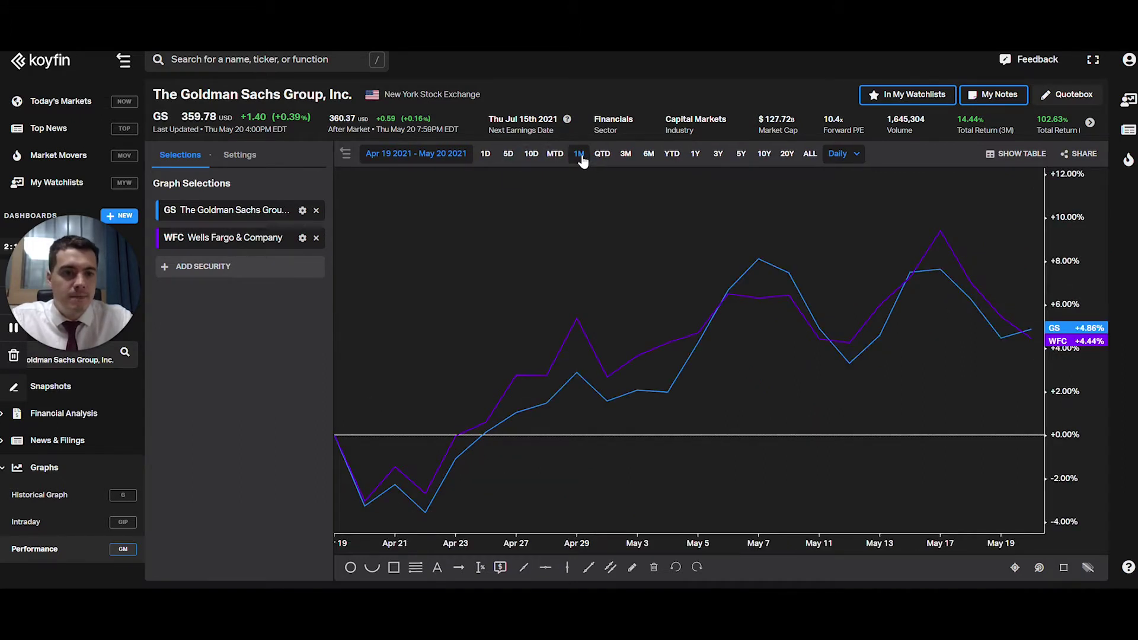
click(625, 155)
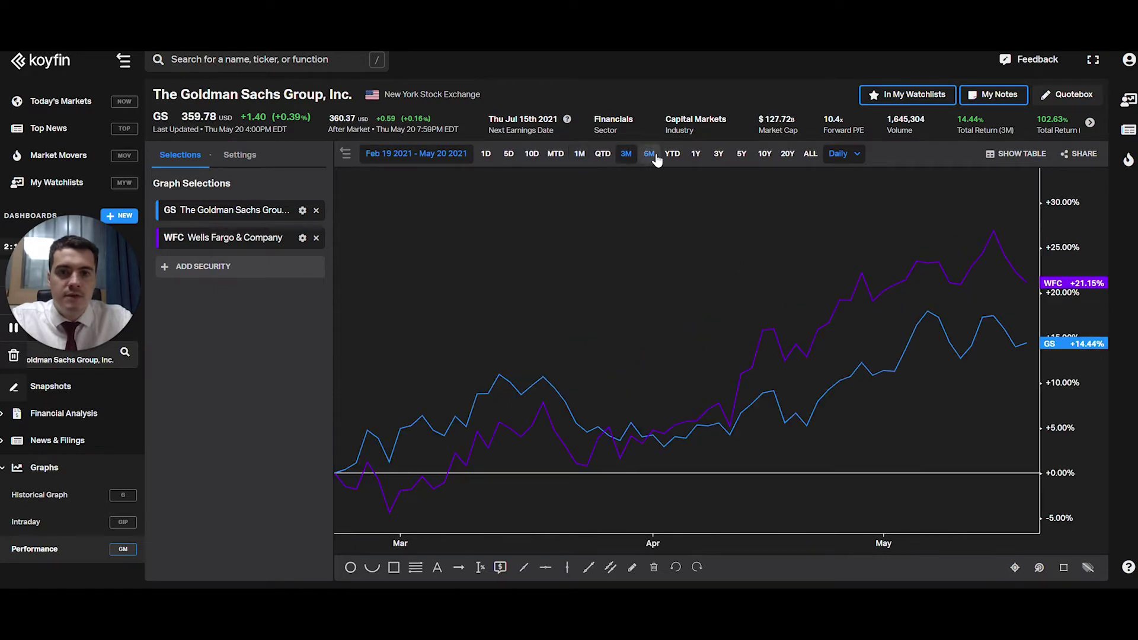
click(651, 155)
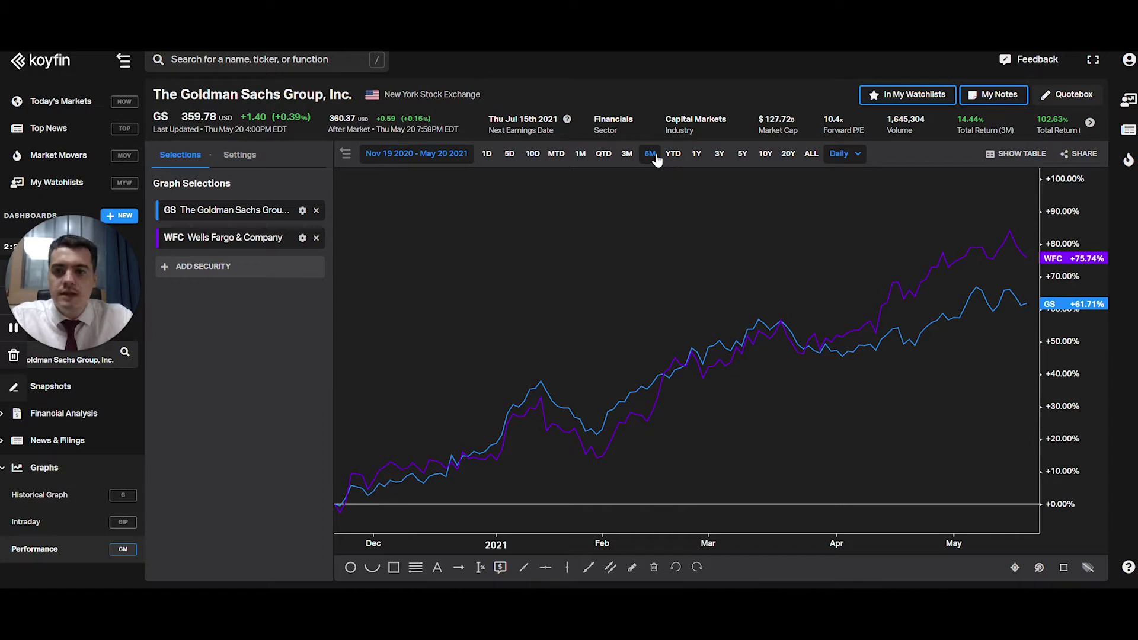
Return to the Goldman Sachs historical graph and look through its graph settings.
click(53, 498)
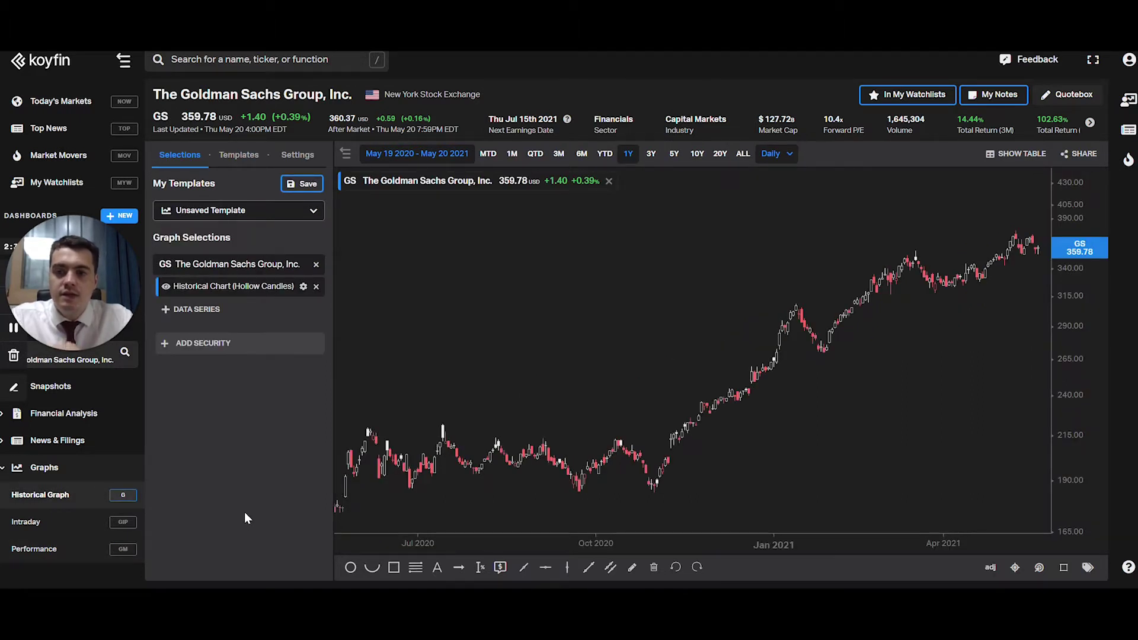
click(300, 158)
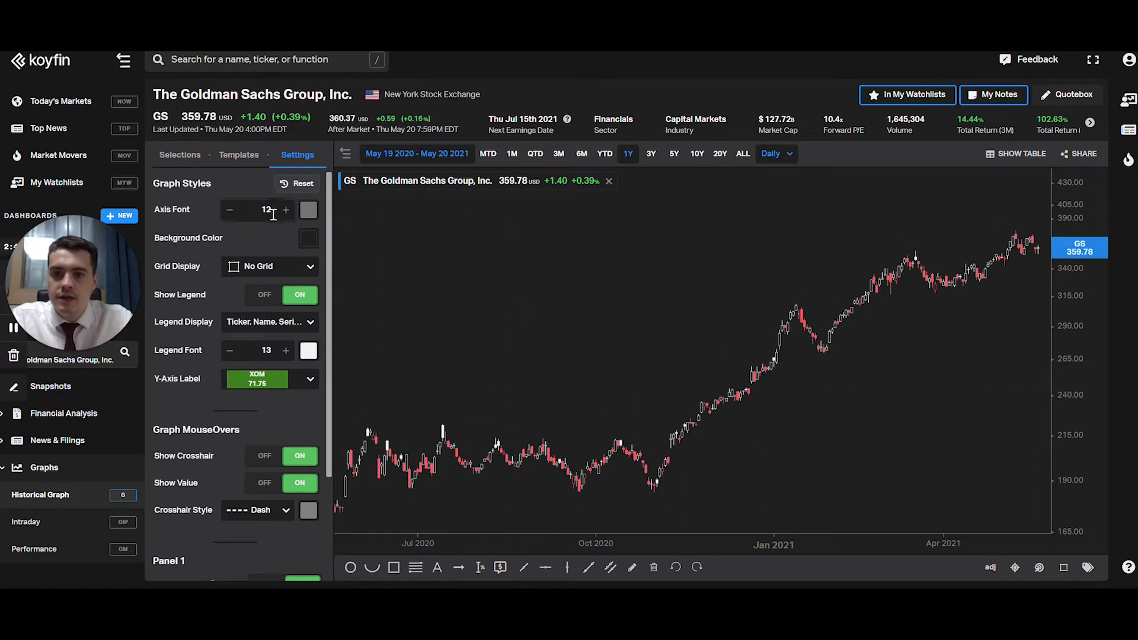
scroll(275, 235, down, 1)
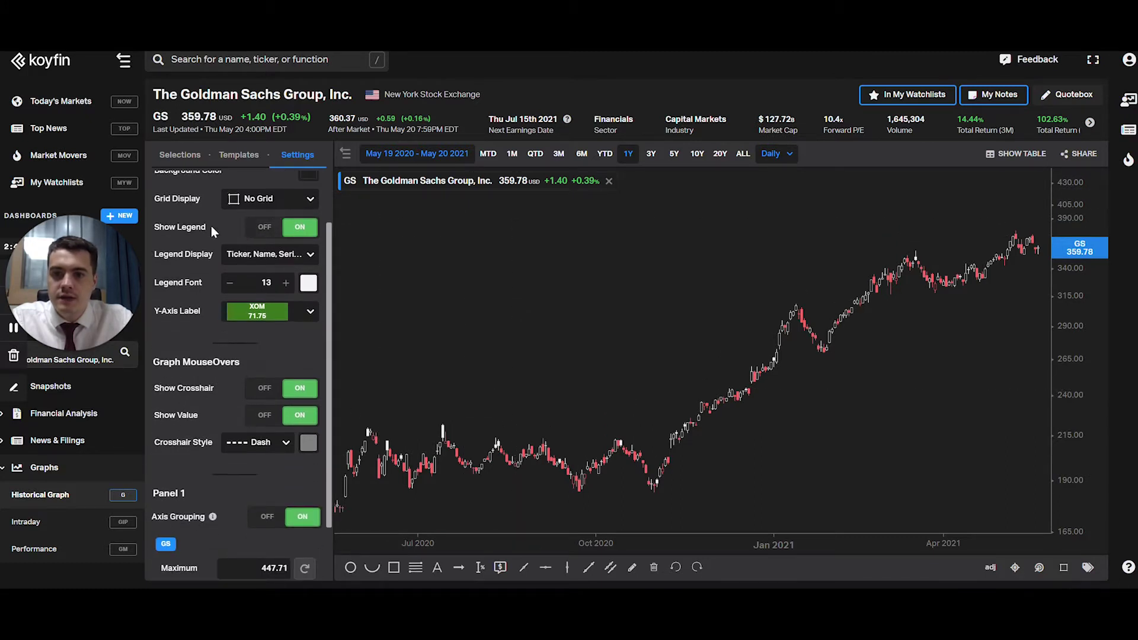
scroll(183, 236, down, 1)
scroll(267, 255, up, 1)
Try hiding and restoring the ticker, security name, data series label and price/value in the graph legend, one at a time.
click(310, 256)
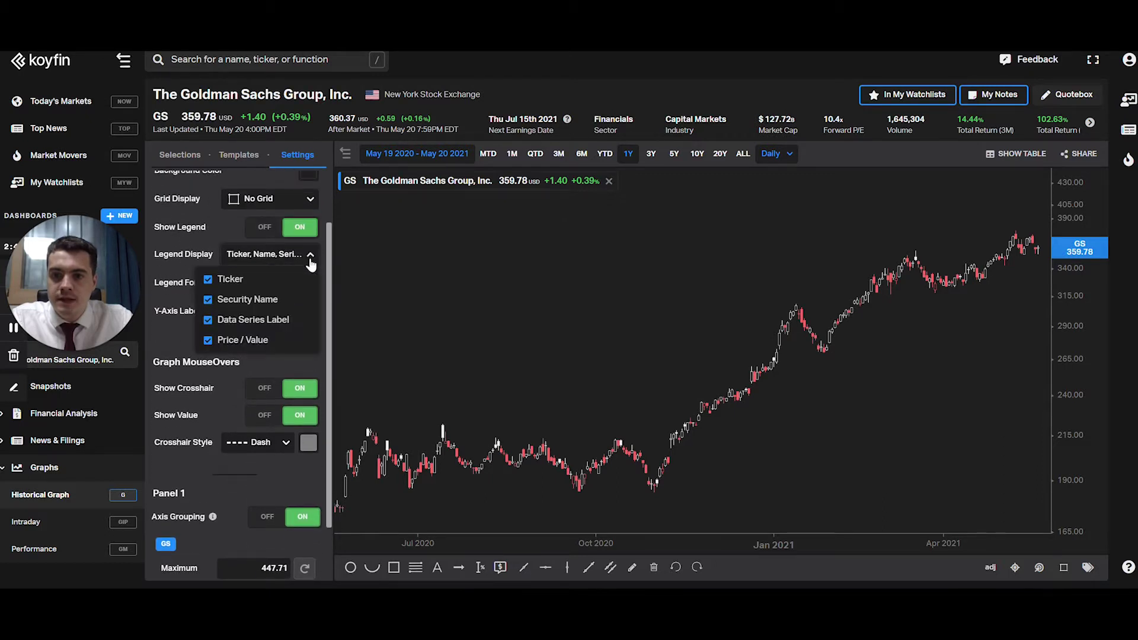
click(208, 280)
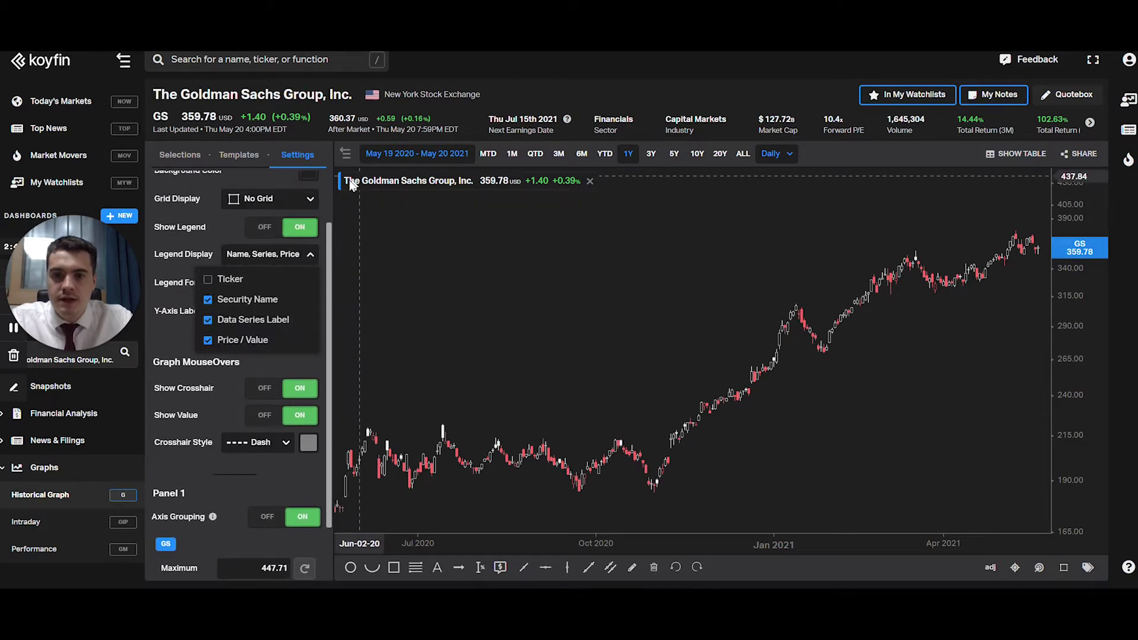
click(208, 281)
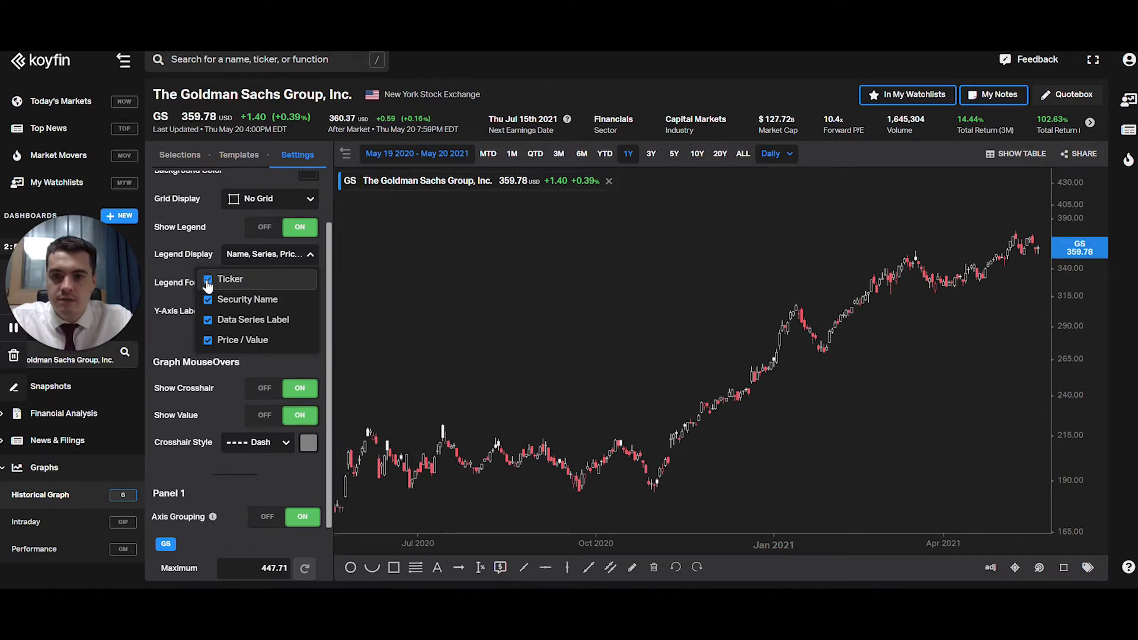
click(208, 301)
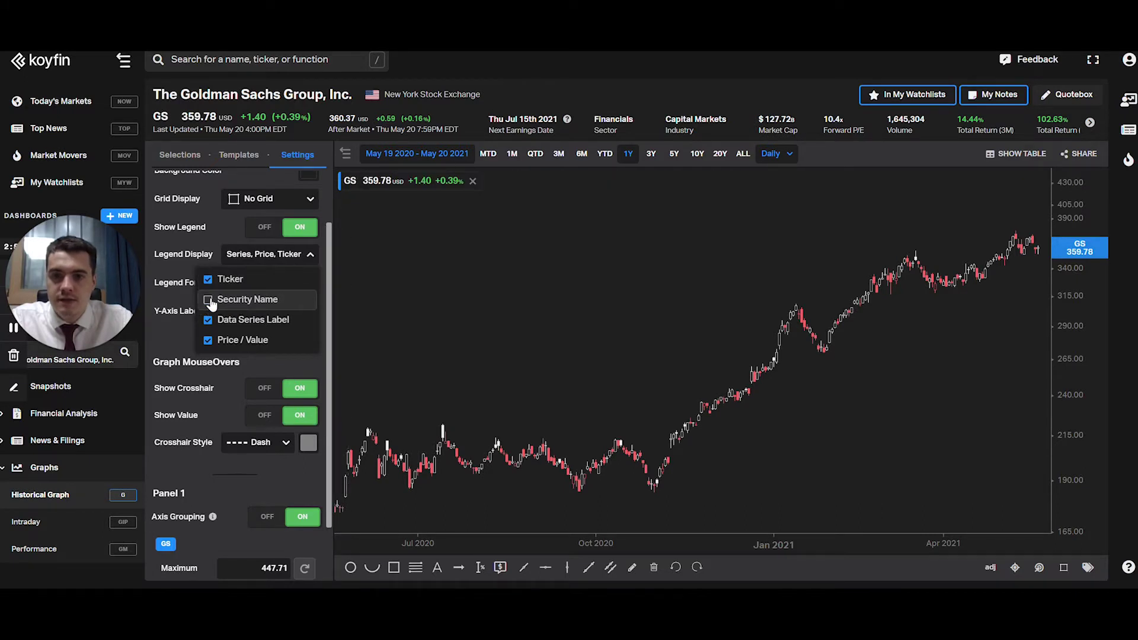
click(209, 301)
click(209, 323)
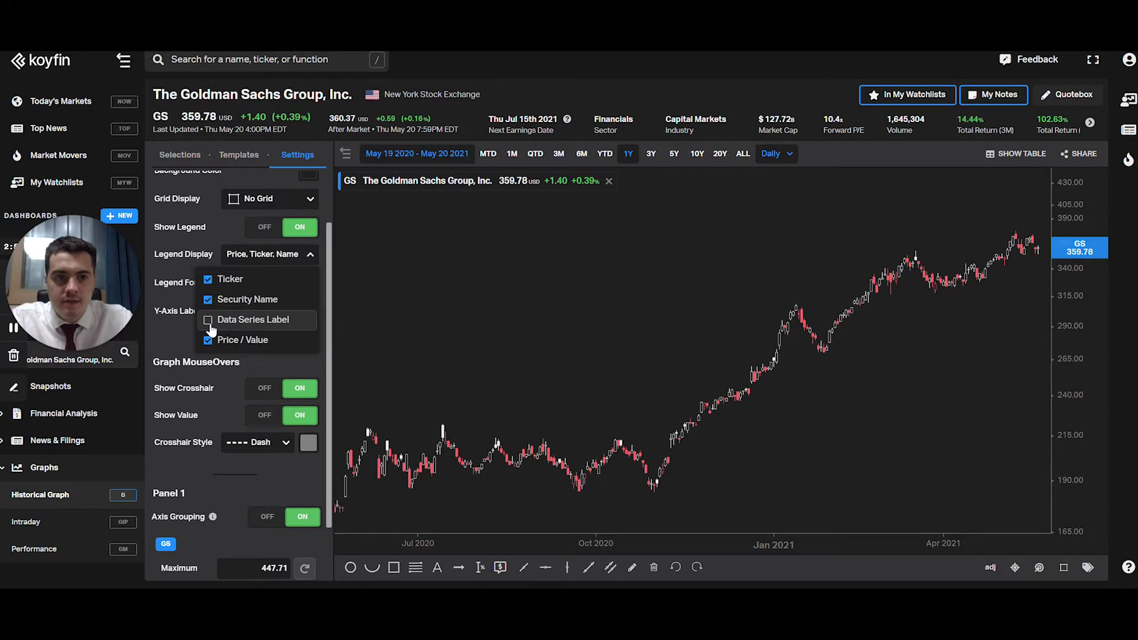
click(208, 323)
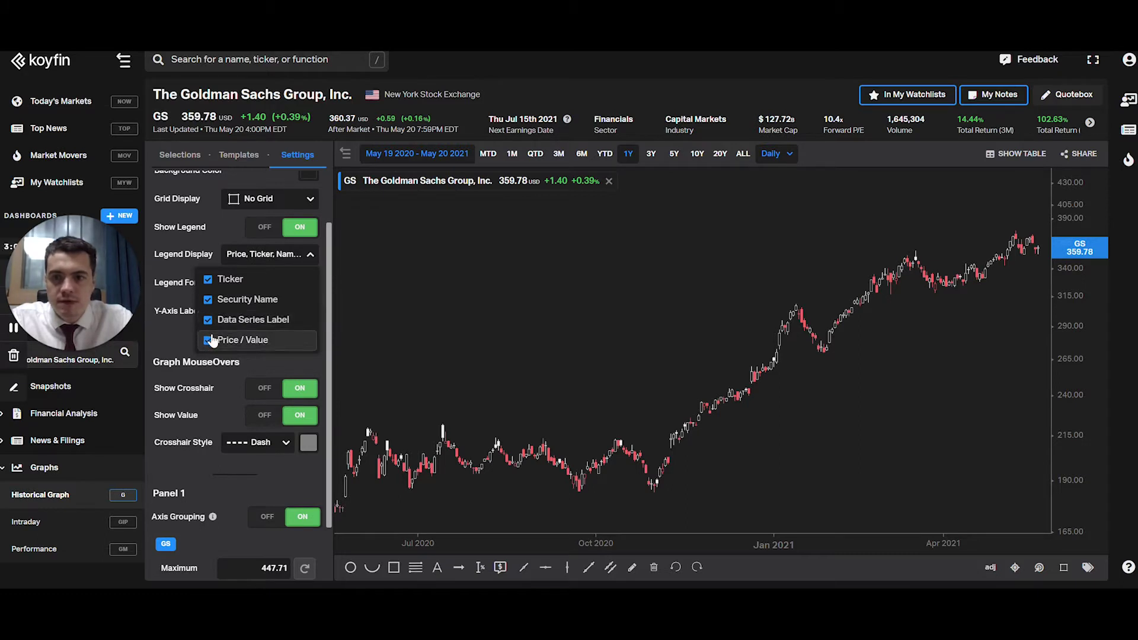
click(208, 341)
click(208, 341)
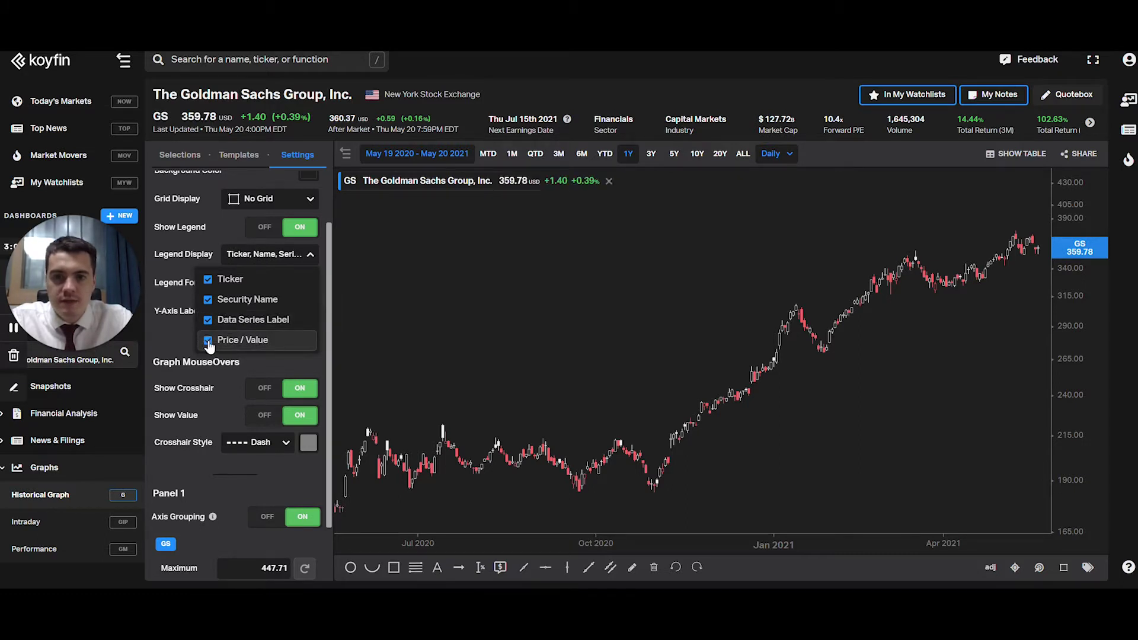
click(307, 256)
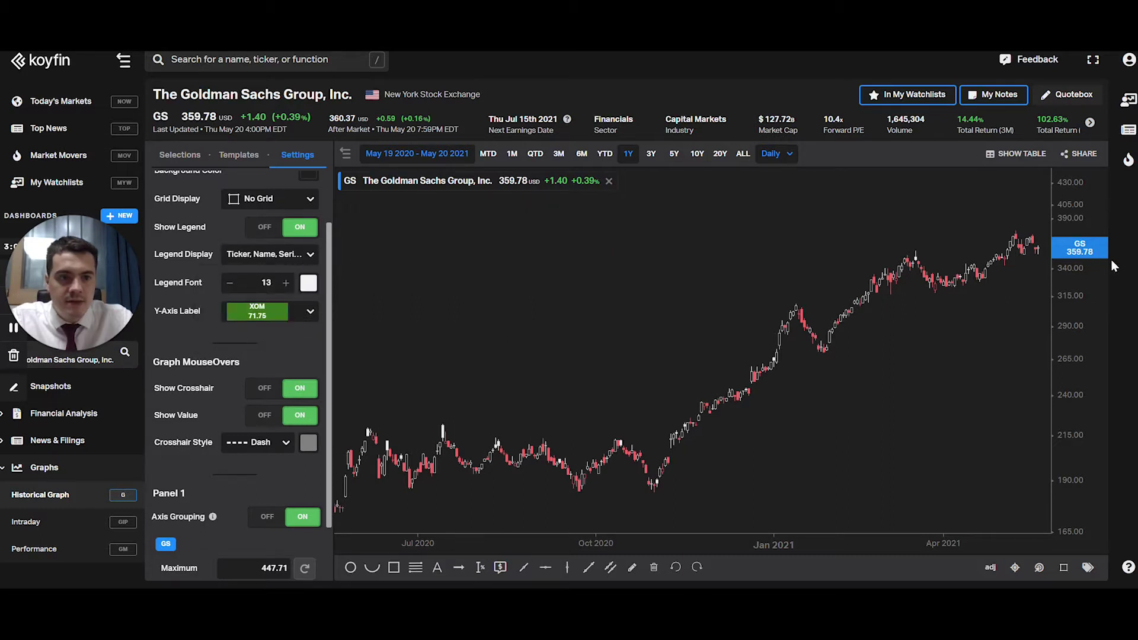
Try several y-axis label styles, including No Label, and settle on the one with ticker and value side by side.
click(309, 311)
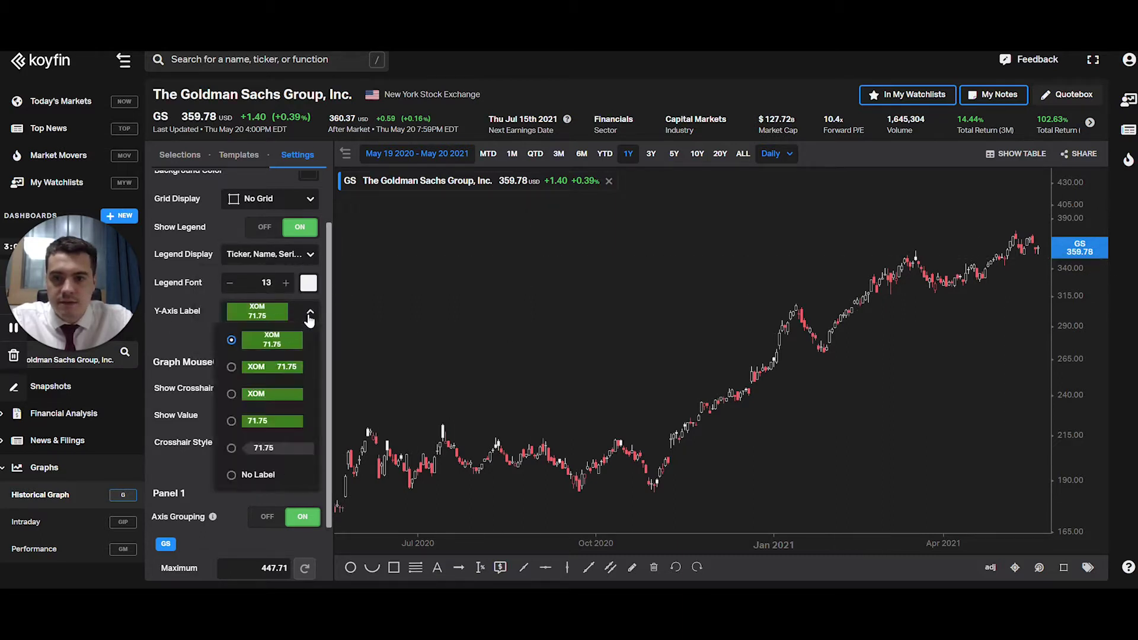
click(231, 368)
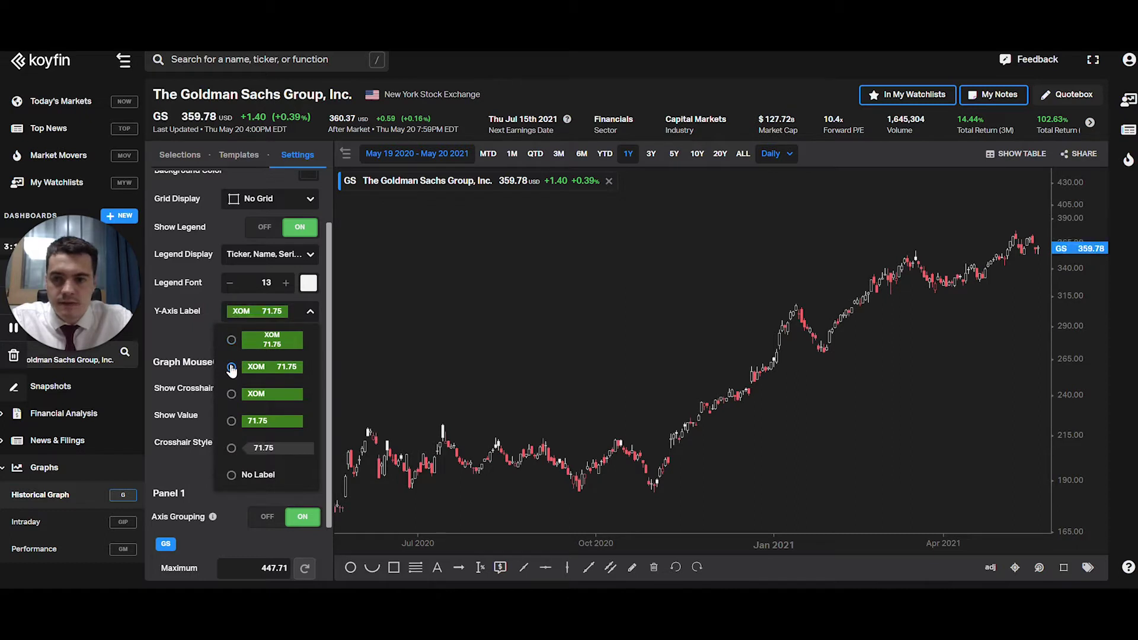
click(231, 394)
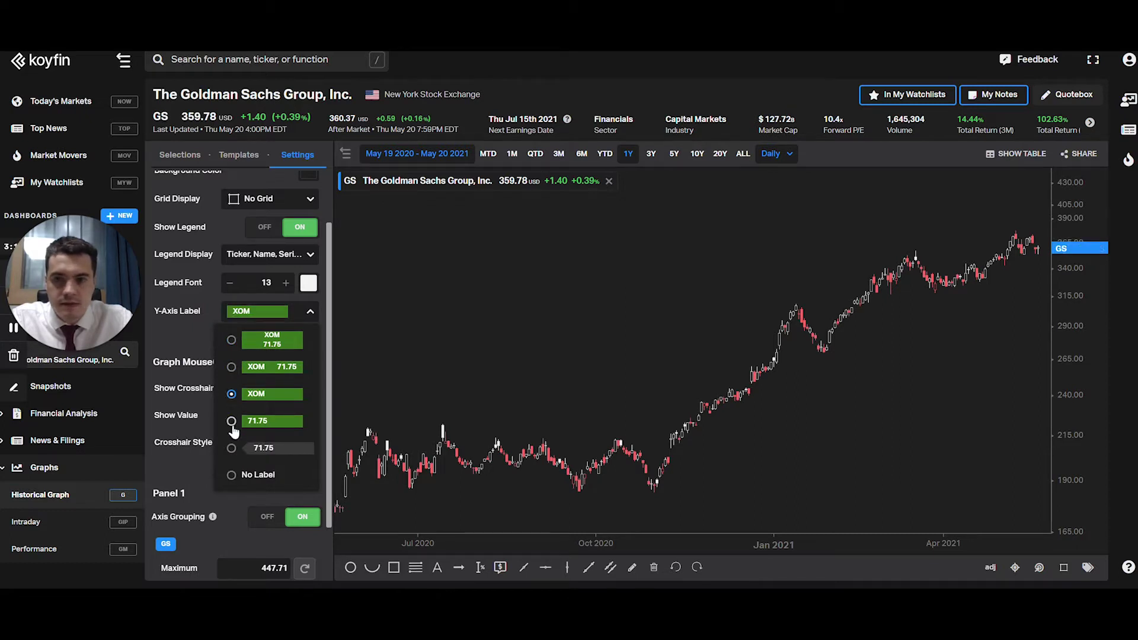
click(232, 422)
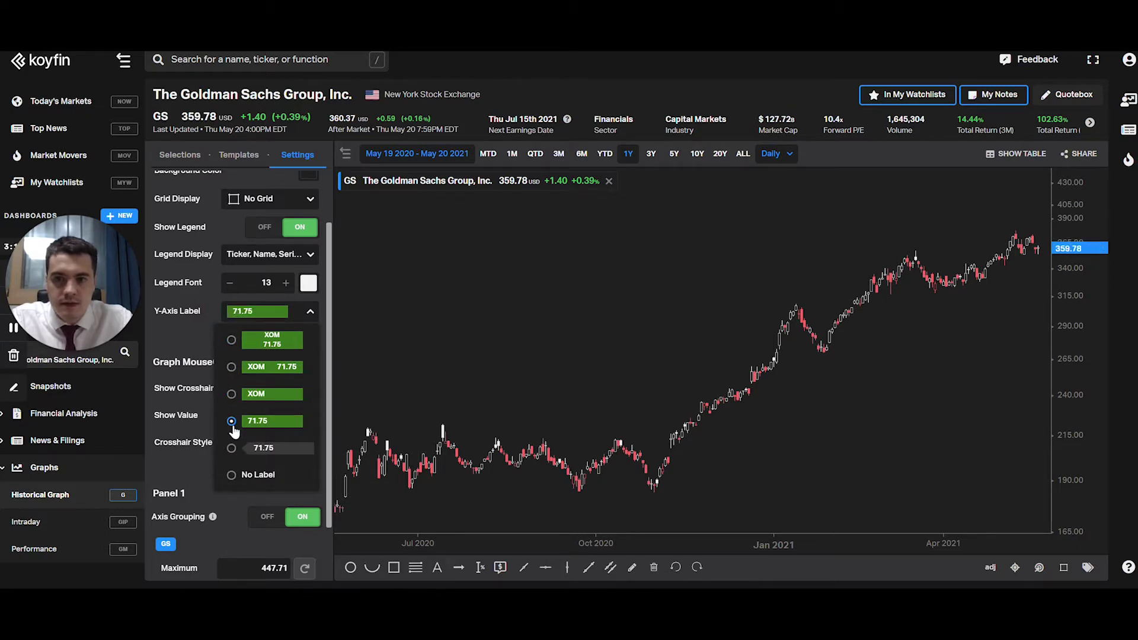
click(231, 476)
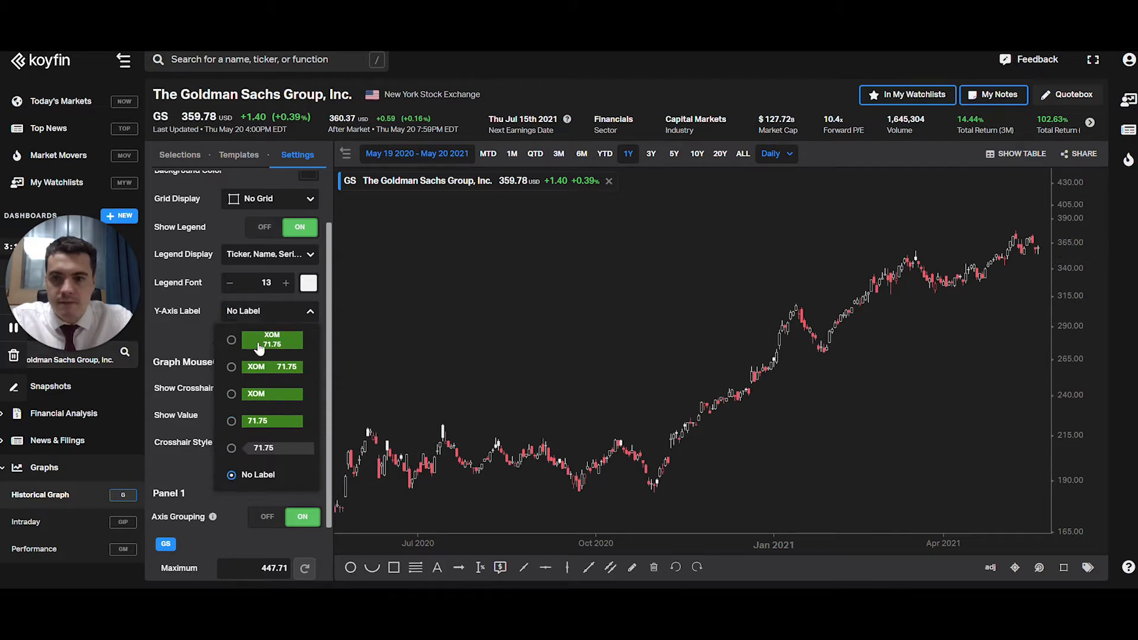
click(232, 368)
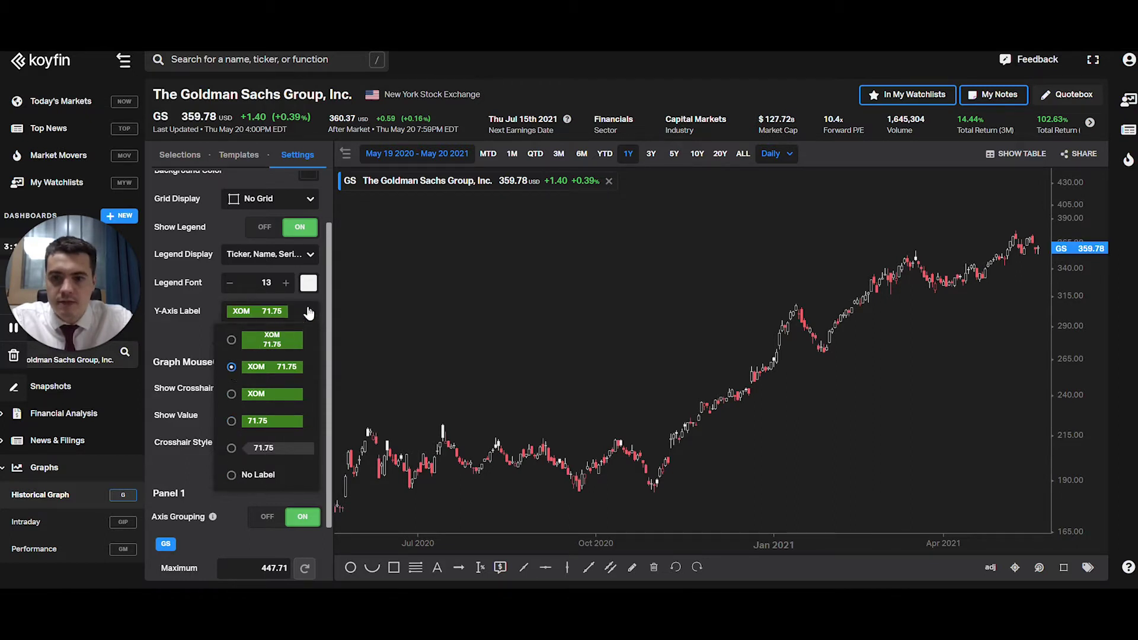
click(203, 404)
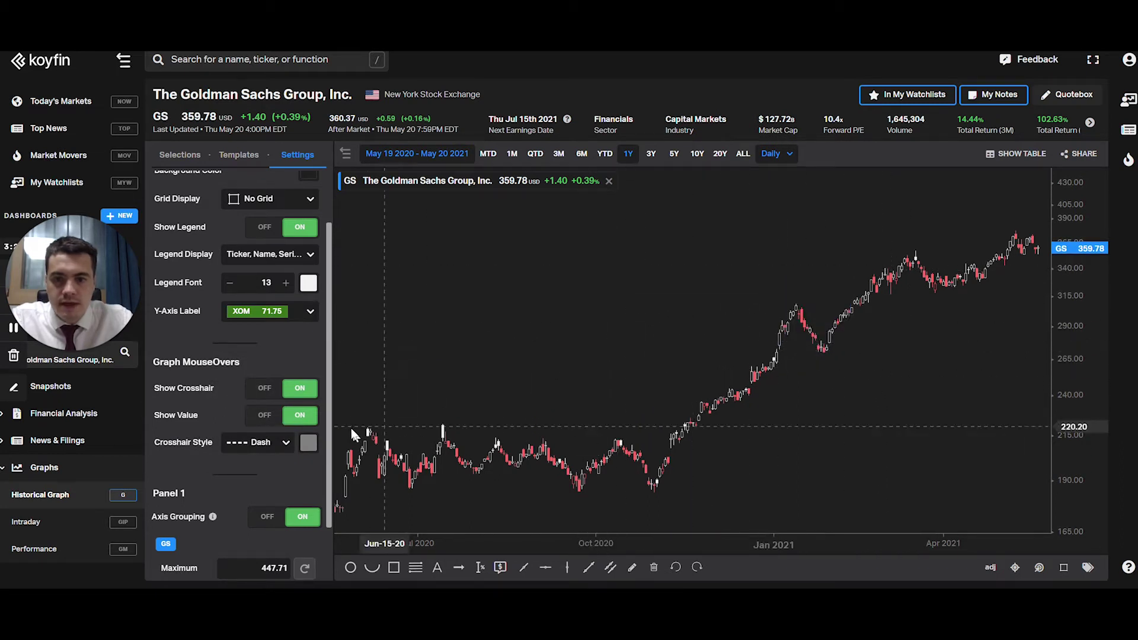
Turn the graph's crosshair off and on again, and do the same for the mouseover value display.
click(264, 388)
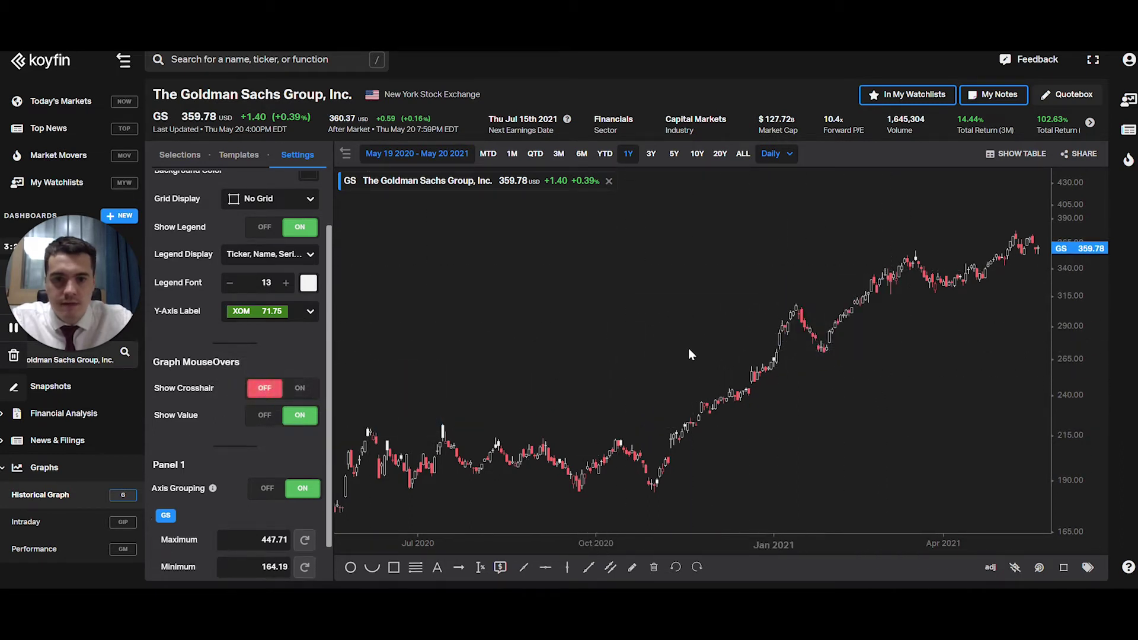
click(300, 388)
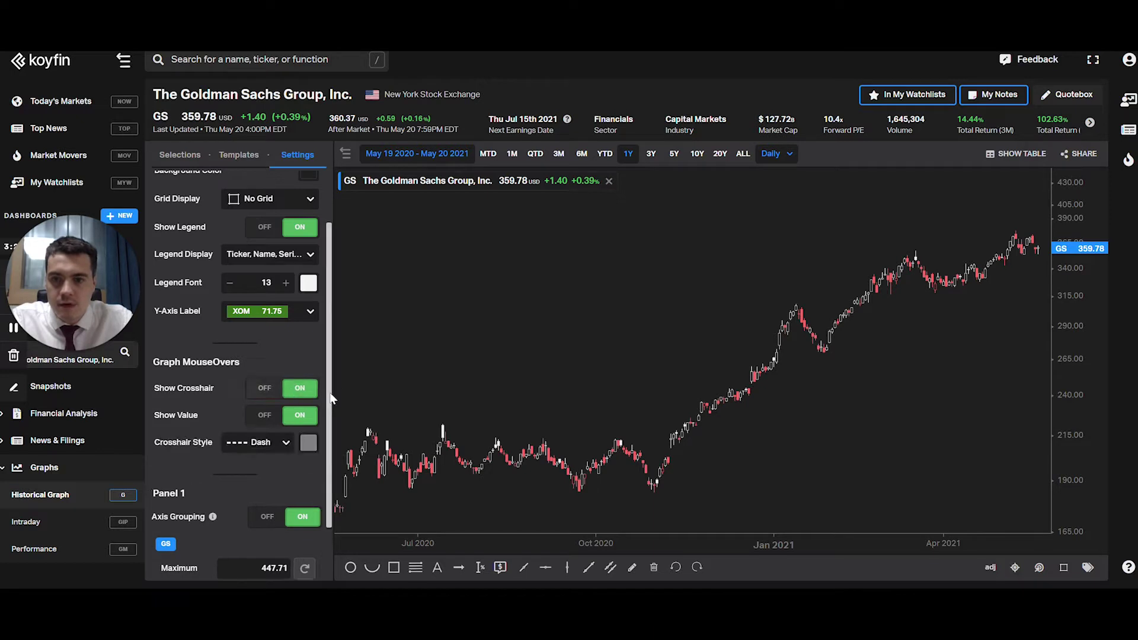
click(264, 416)
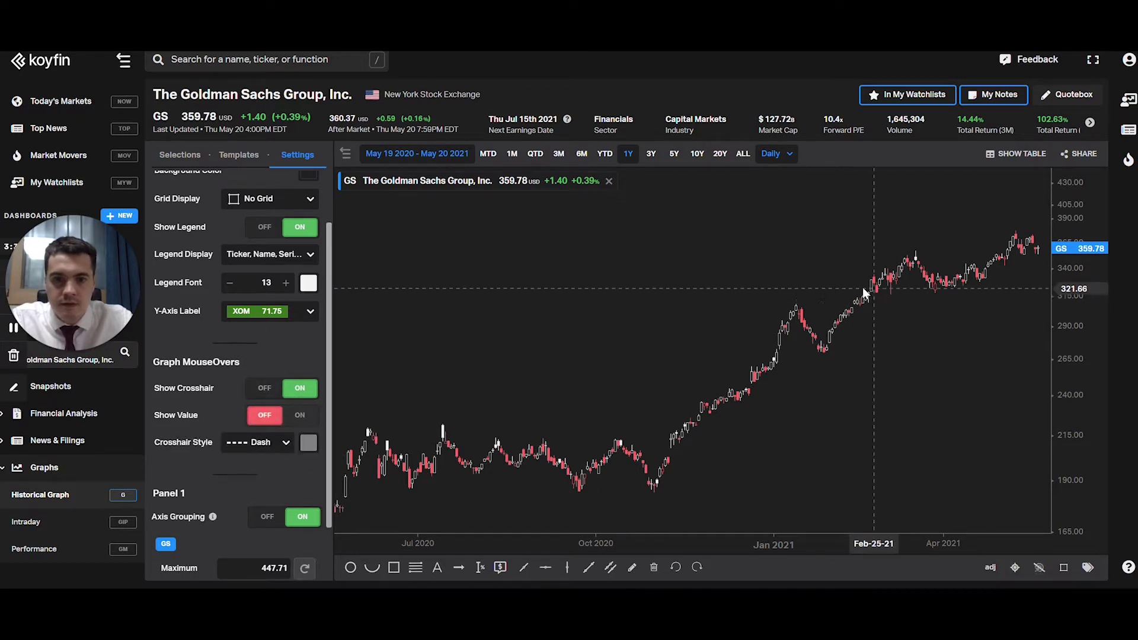
click(299, 414)
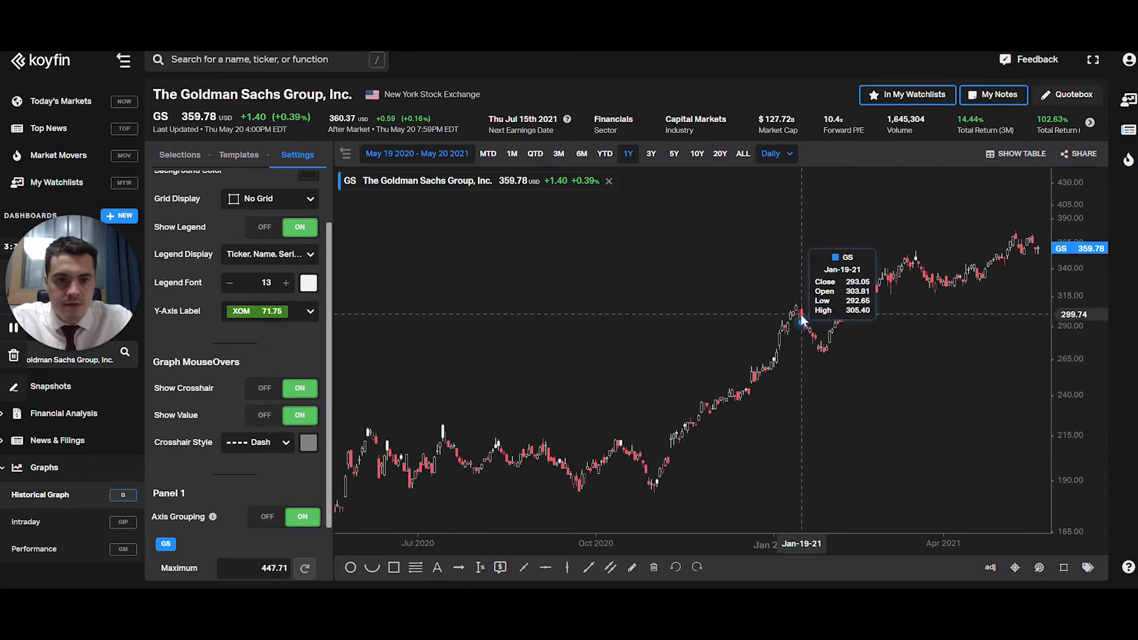
Set the Panel 1 scale type for GS to Linear.
scroll(282, 365, down, 2)
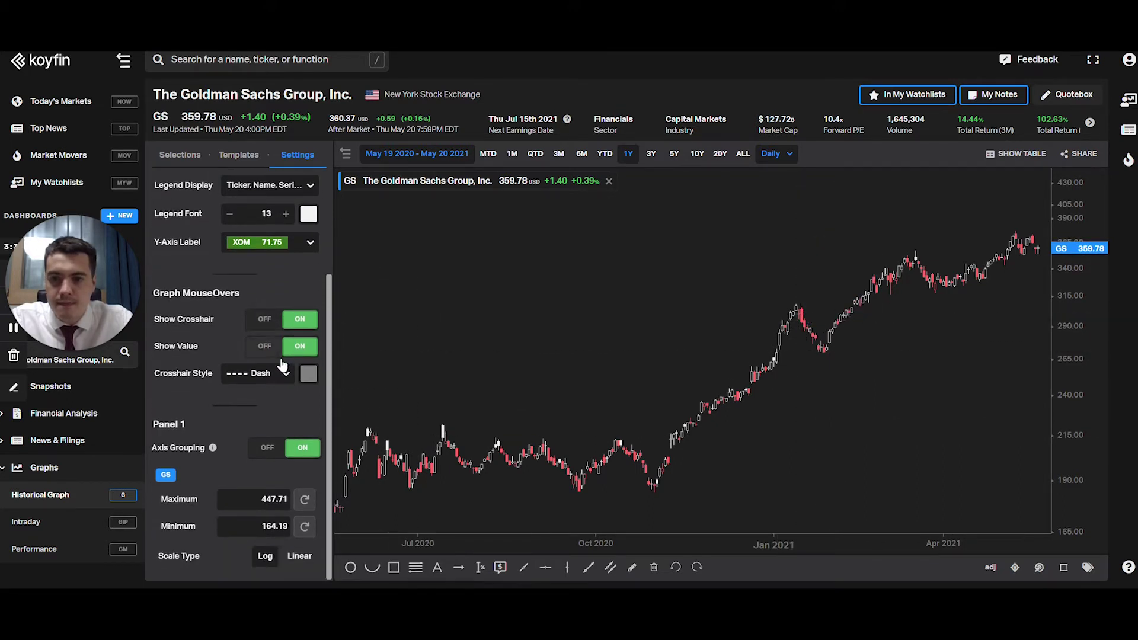
mouse_move(213, 450)
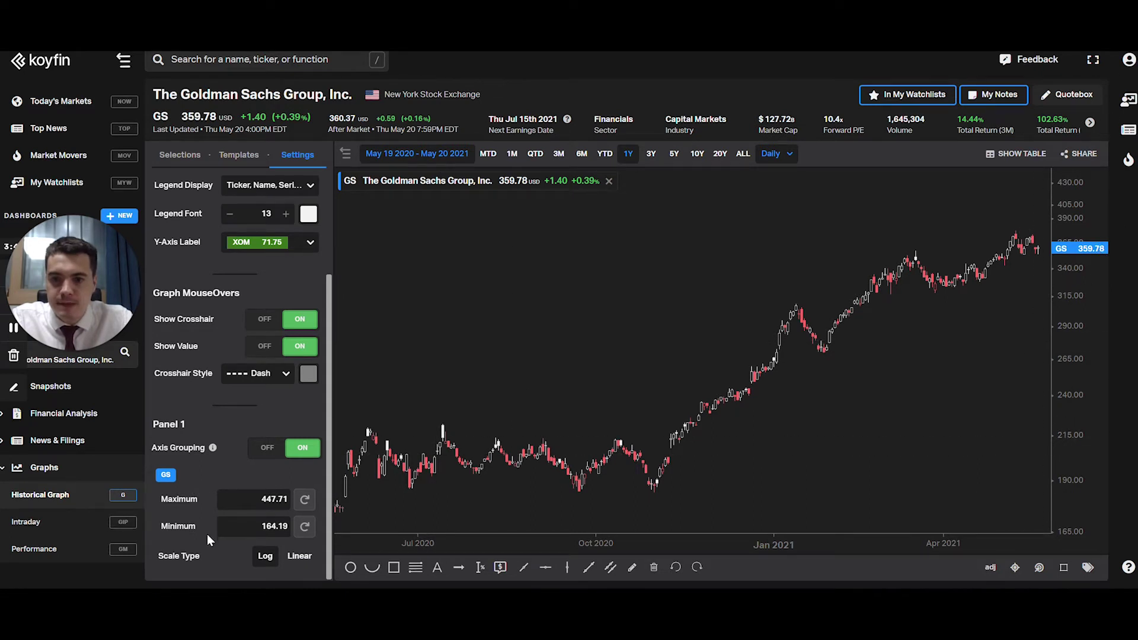
click(299, 559)
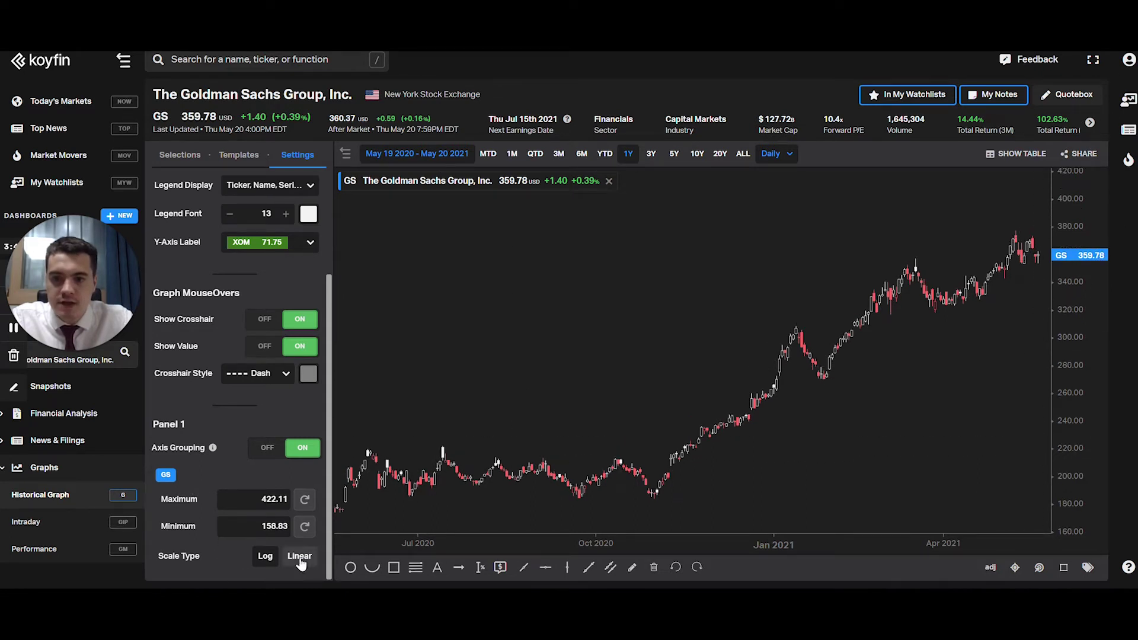
Compare the Log and Linear scale types for GS in Panel 1 and leave the scale on Log.
click(261, 560)
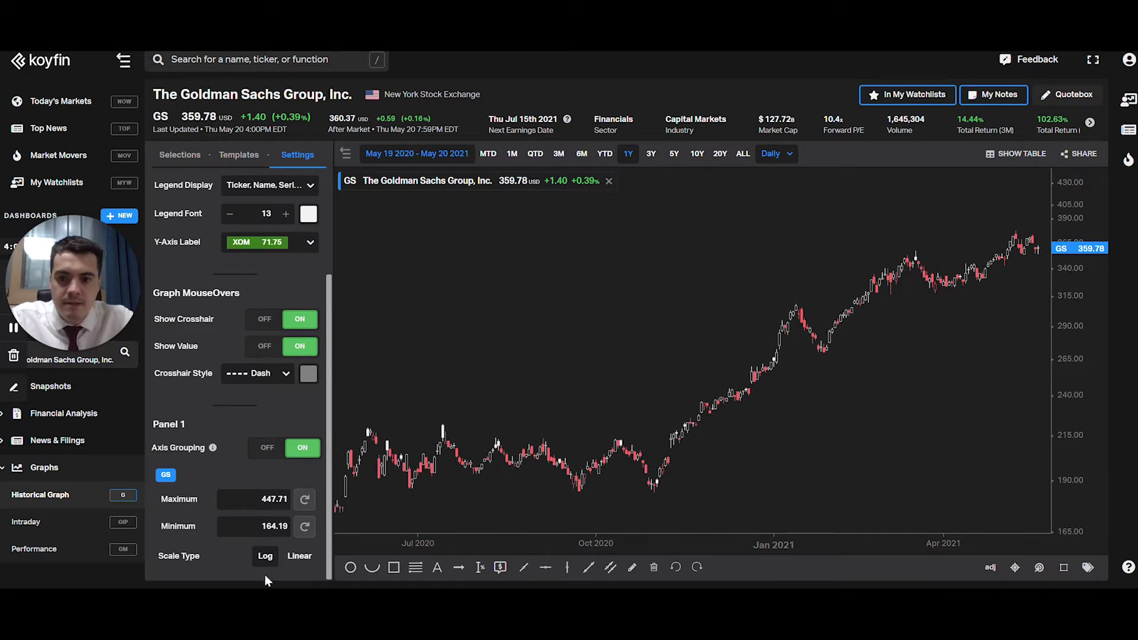
click(303, 556)
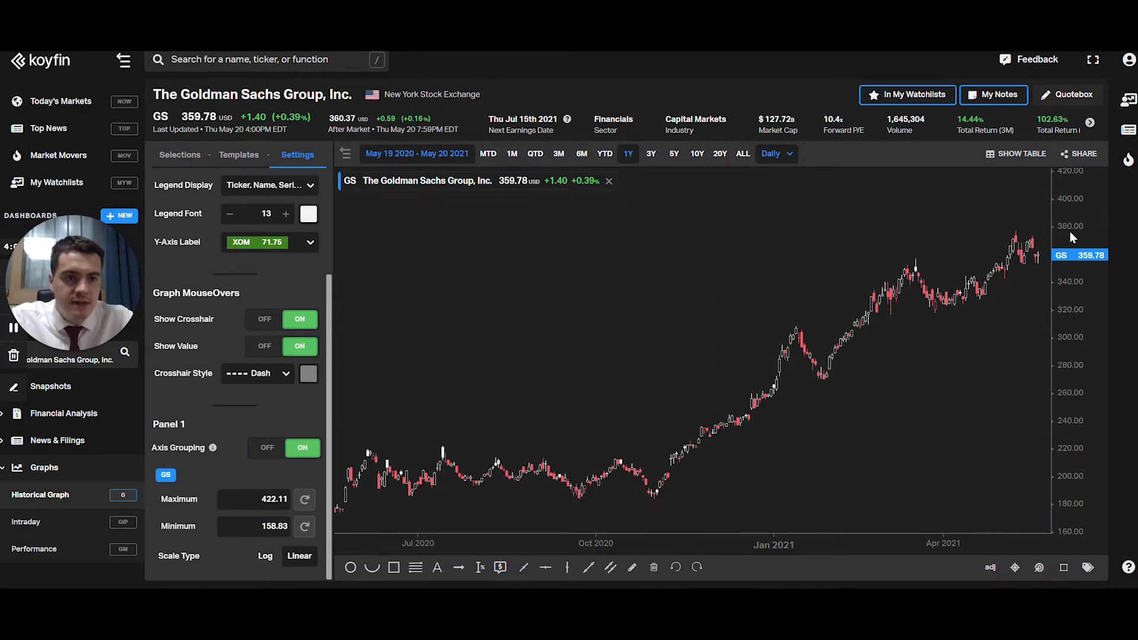
click(264, 556)
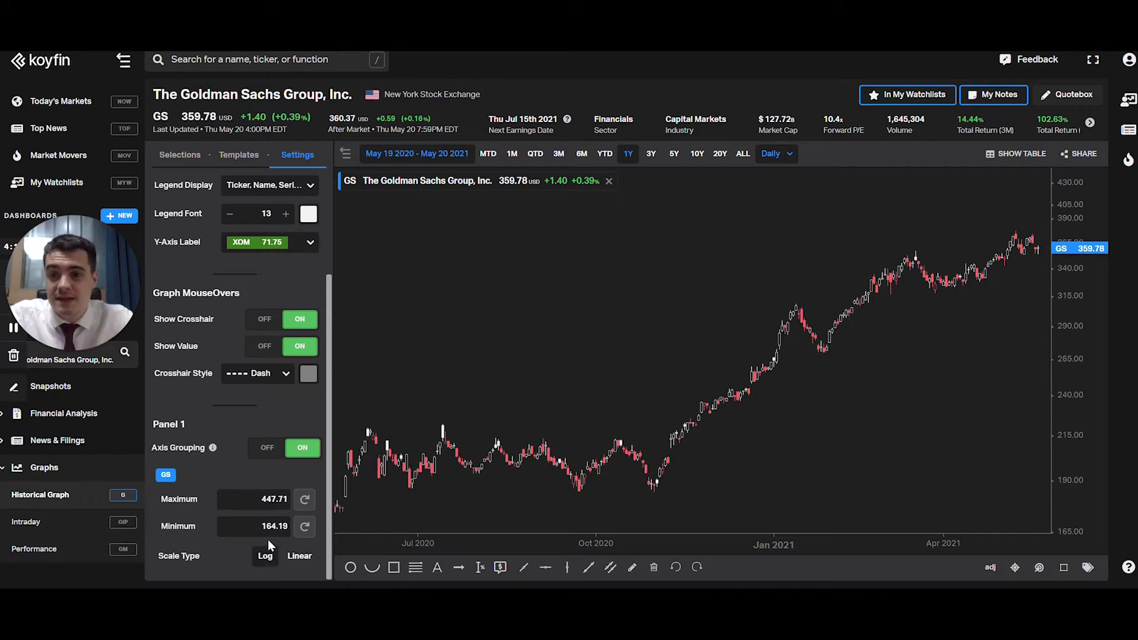
Load the saved Fundamentals template onto the Goldman Sachs graph and look through its data series.
click(180, 156)
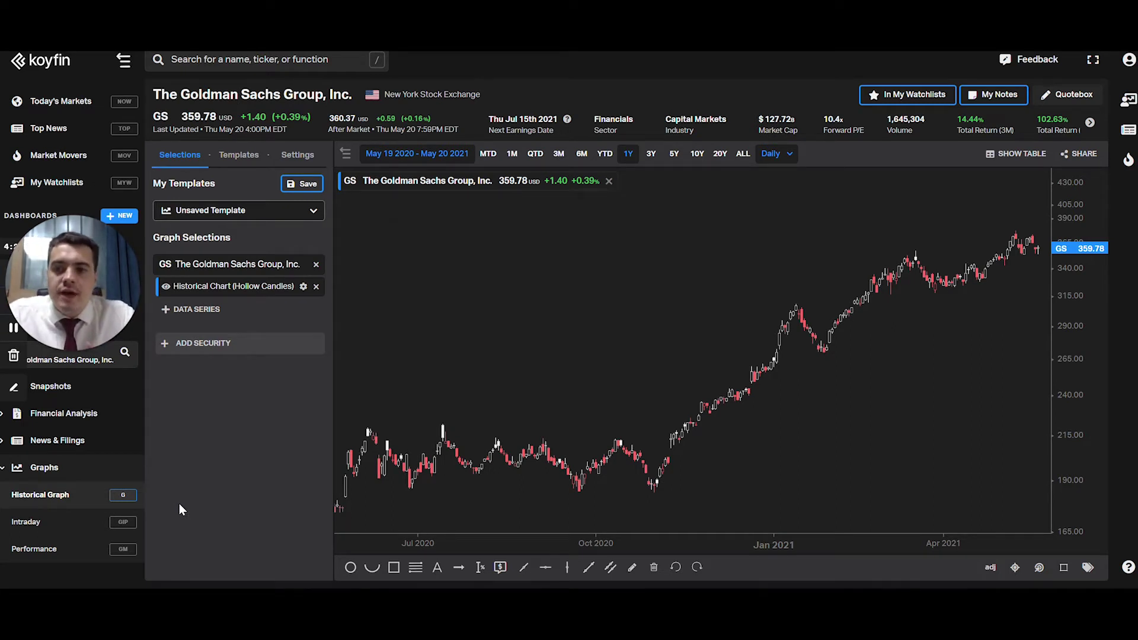
click(311, 211)
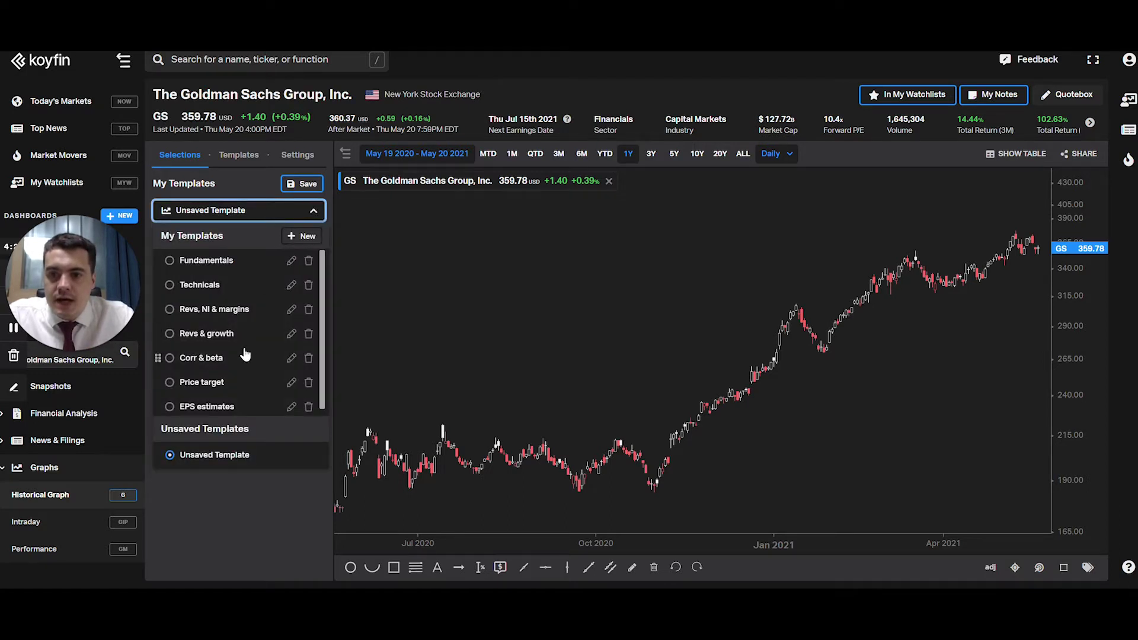
click(172, 262)
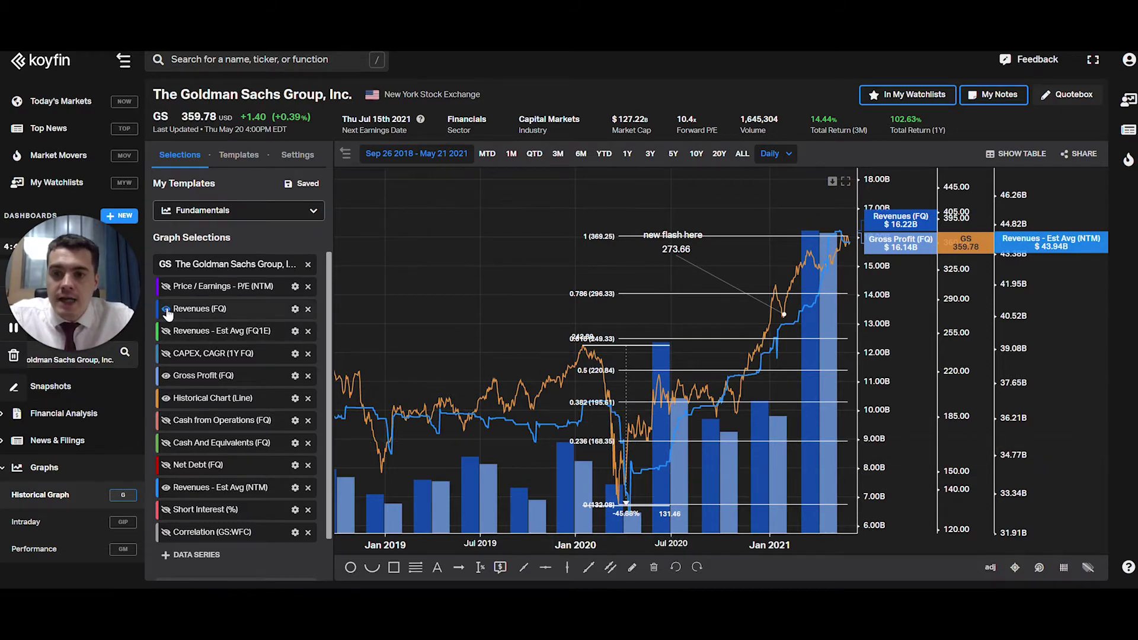
scroll(228, 480, down, 2)
scroll(197, 420, up, 2)
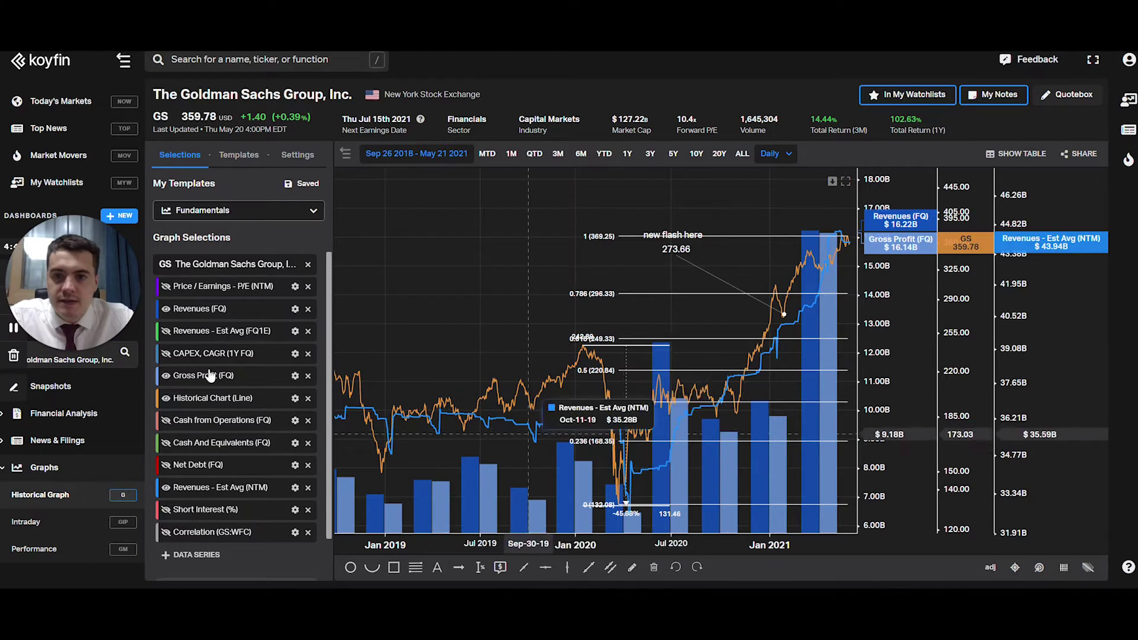
Try toggling the visibility of Price / Earnings - P/E (NTM), Revenues (FQ), CAPEX, CAGR (1Y FQ) and Gross Profit (FQ), restoring each one.
click(166, 286)
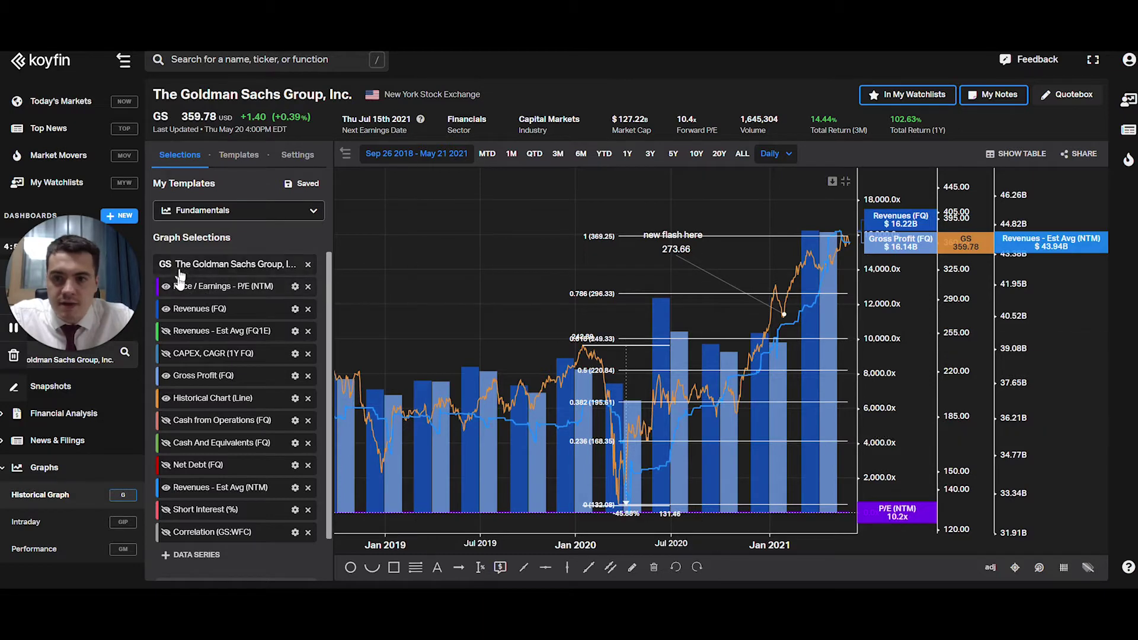
click(168, 287)
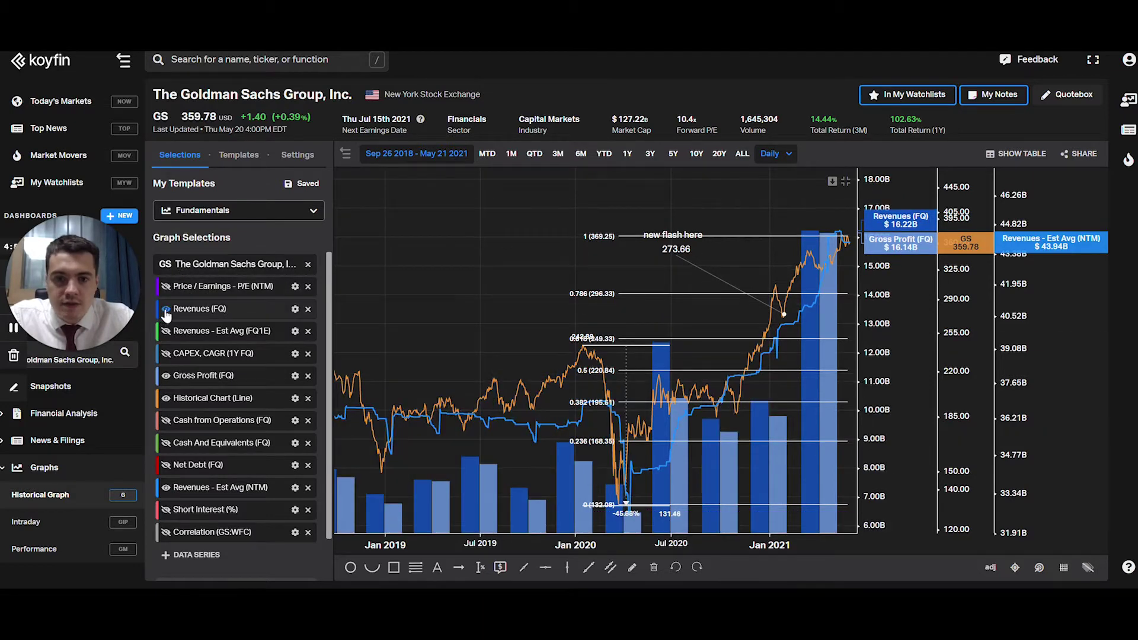
click(166, 310)
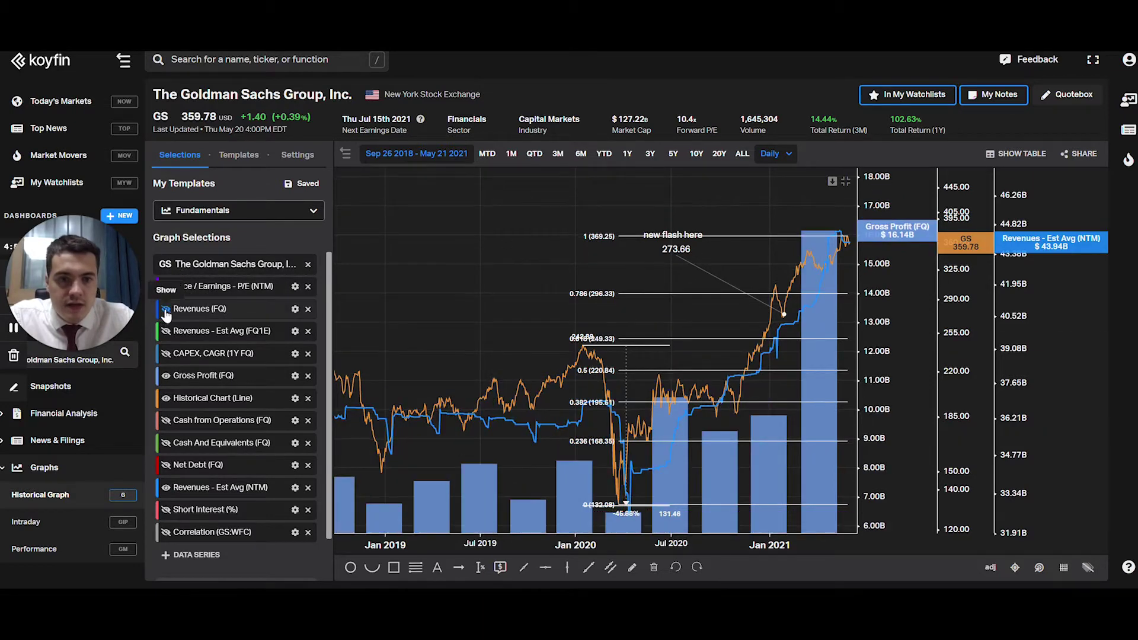
click(166, 354)
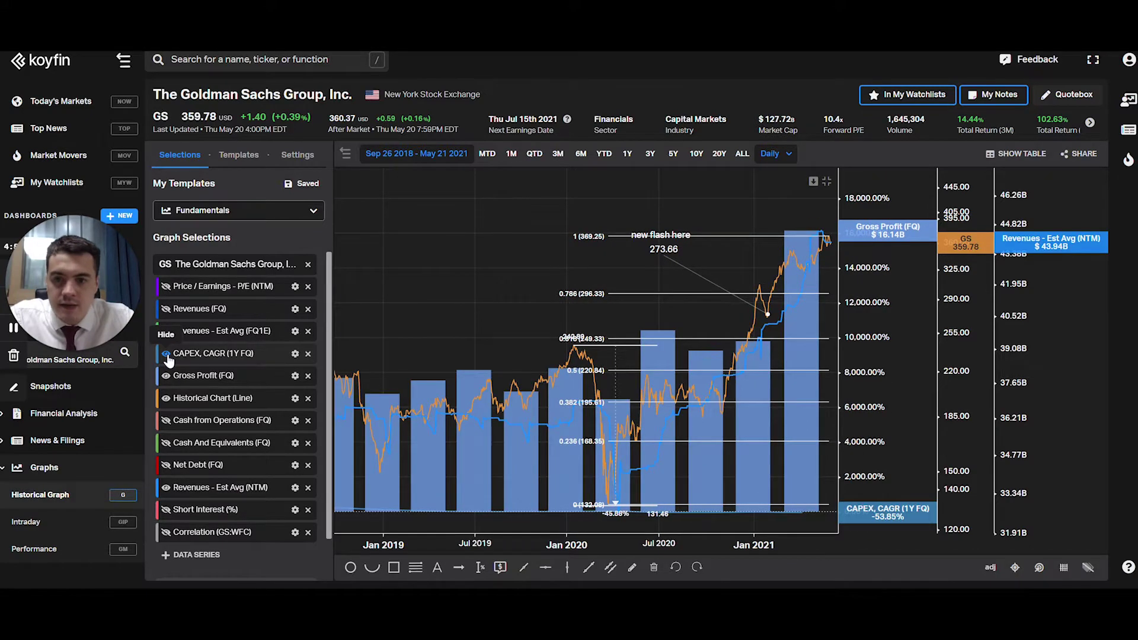
click(166, 355)
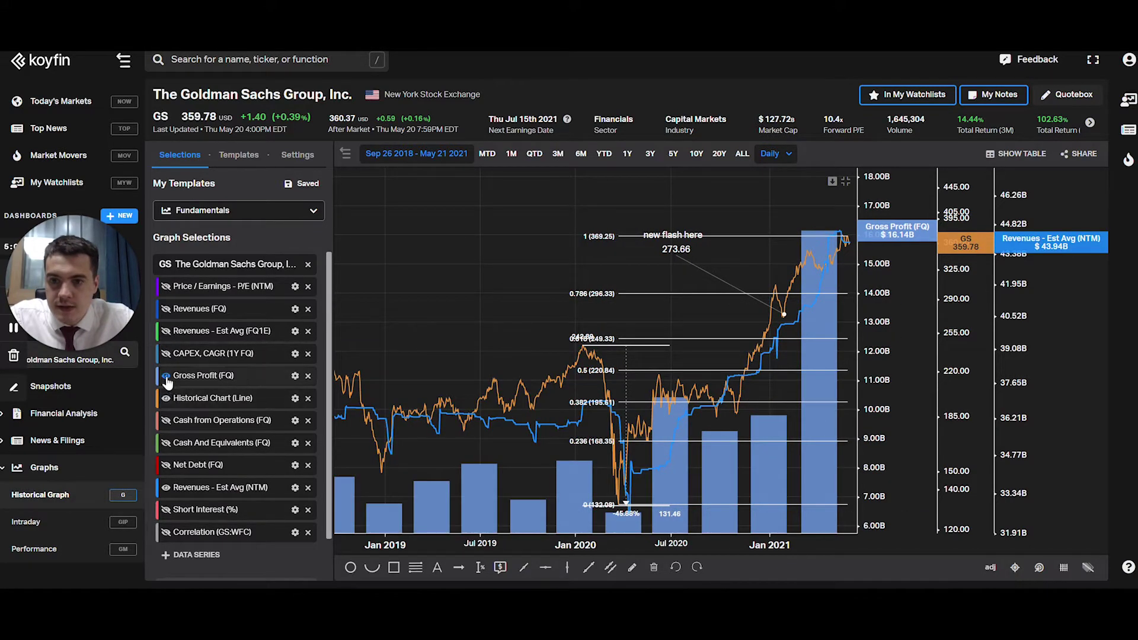
click(167, 376)
click(167, 377)
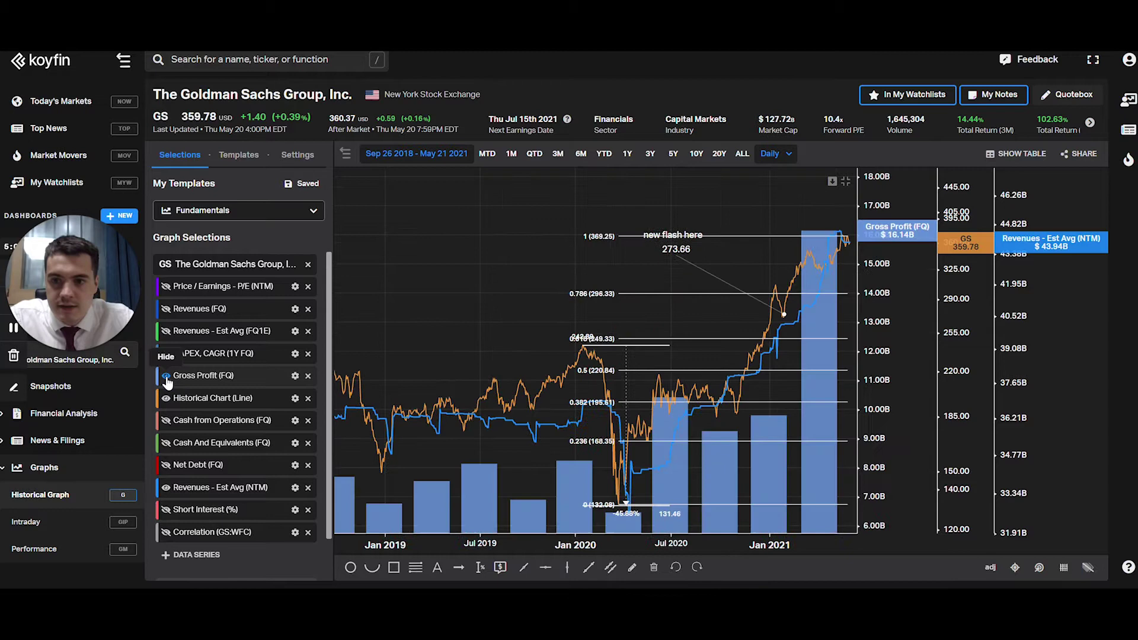
click(167, 309)
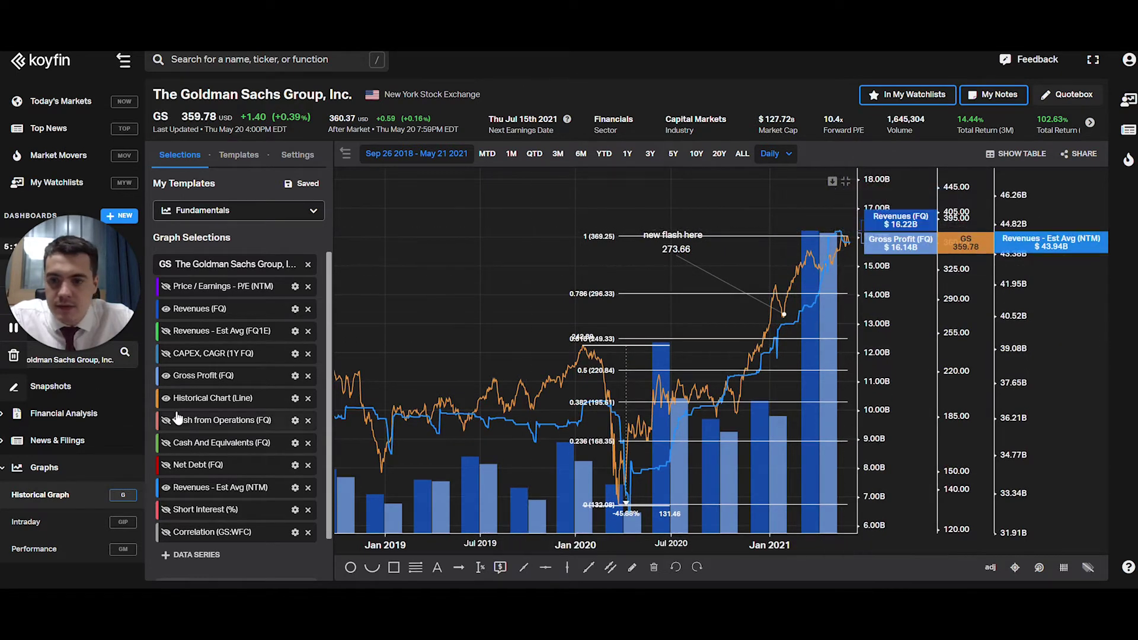
Hide the Revenues - Est Avg (NTM) series and show the Short Interest (%) series.
click(167, 489)
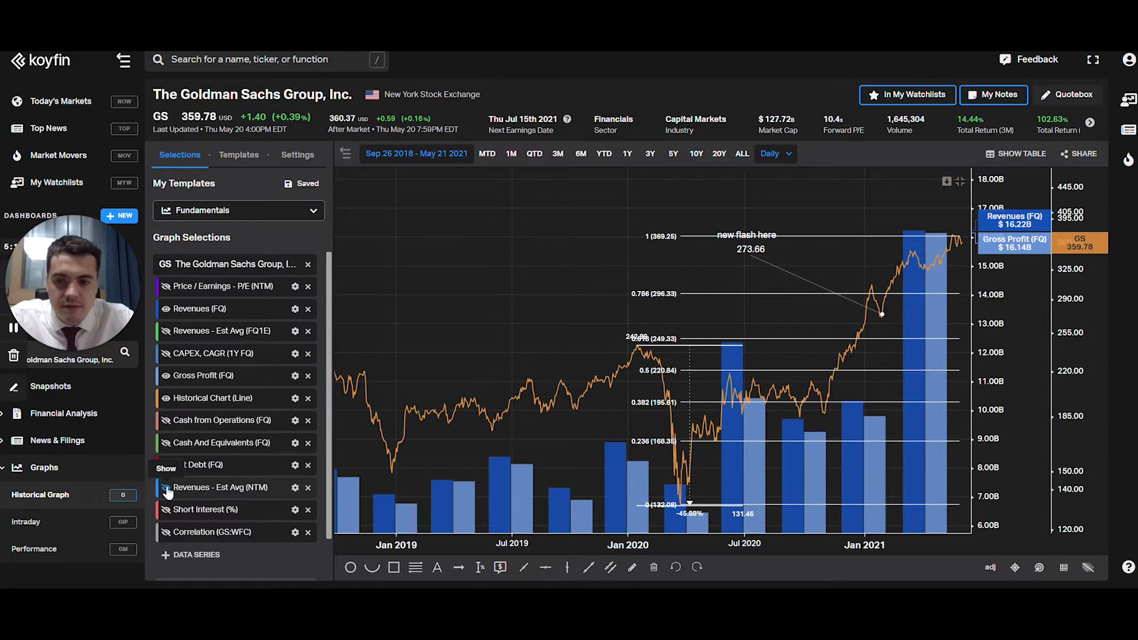
scroll(169, 482, down, 1)
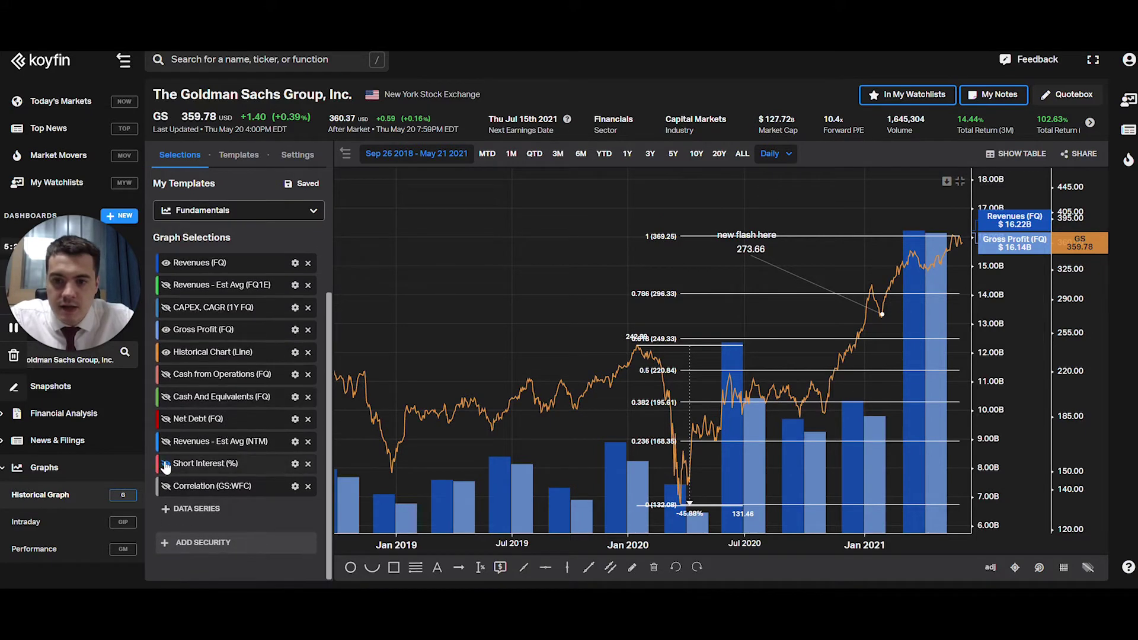
click(166, 464)
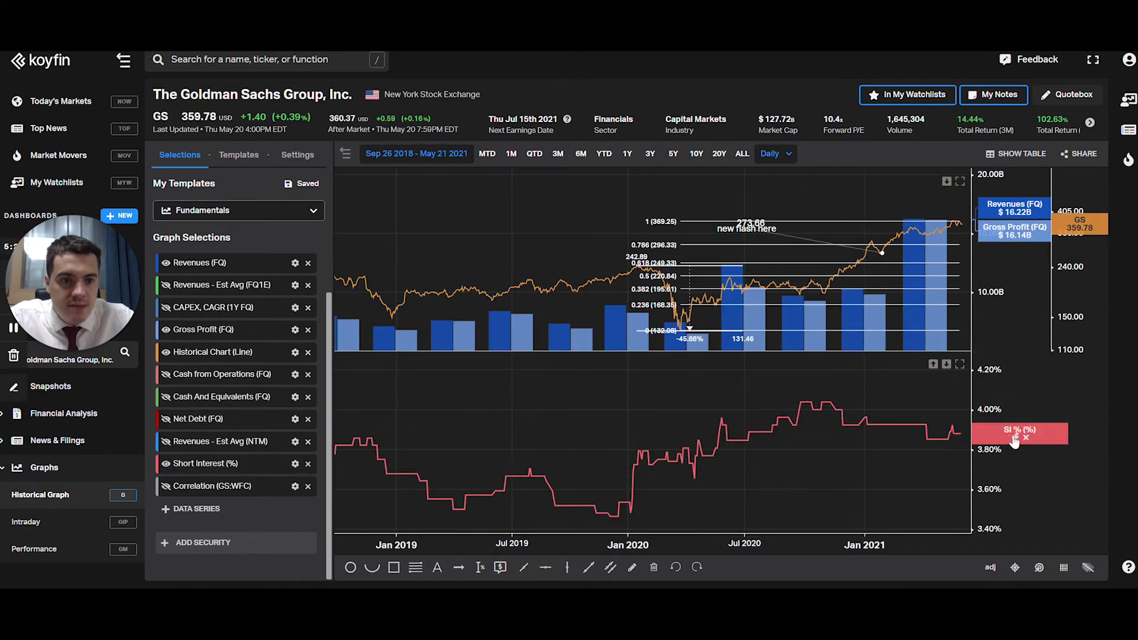
Try moving the Short Interest (%) series into the main price panel and back into its own panel.
click(933, 364)
click(947, 181)
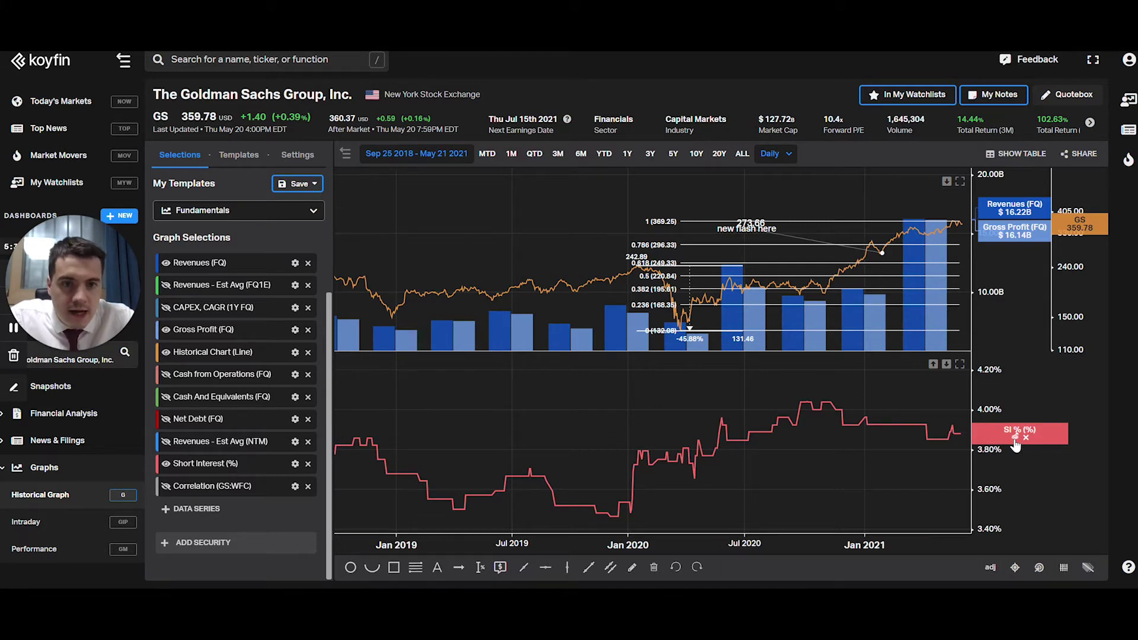
click(1015, 440)
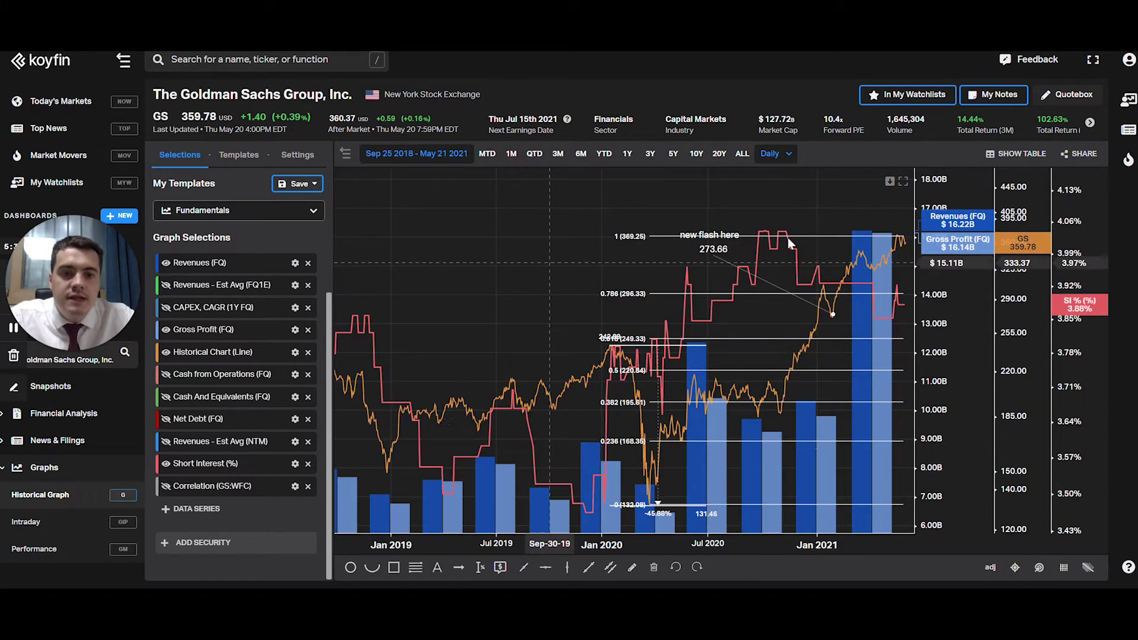
click(1075, 309)
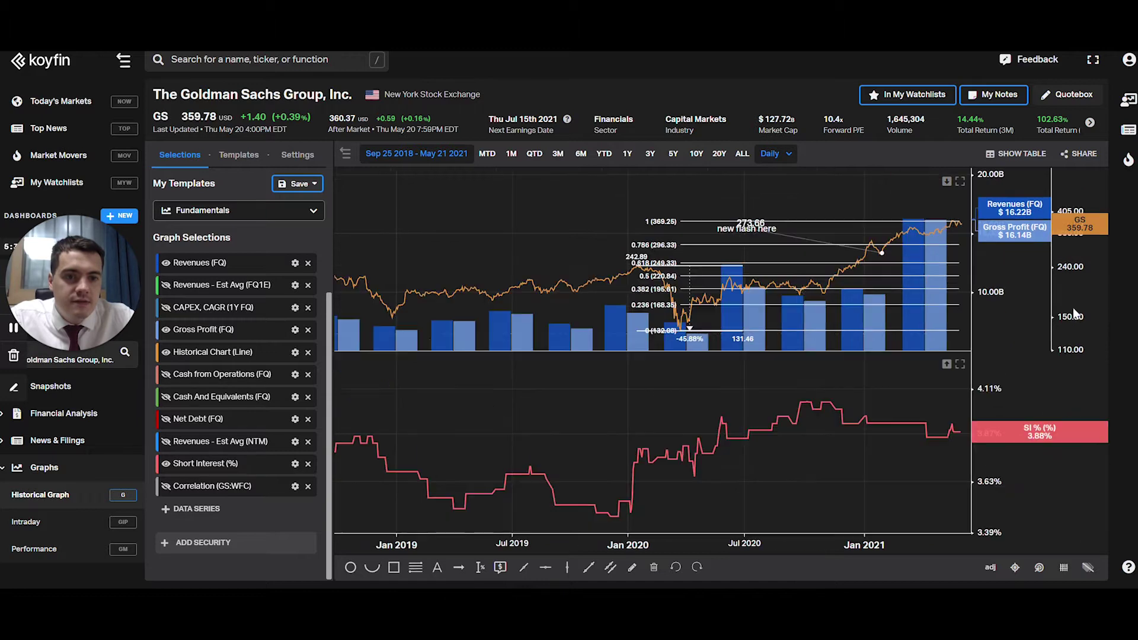
Hide the Short Interest (%) series and show the Correlation (GS:WFC) series instead.
click(167, 465)
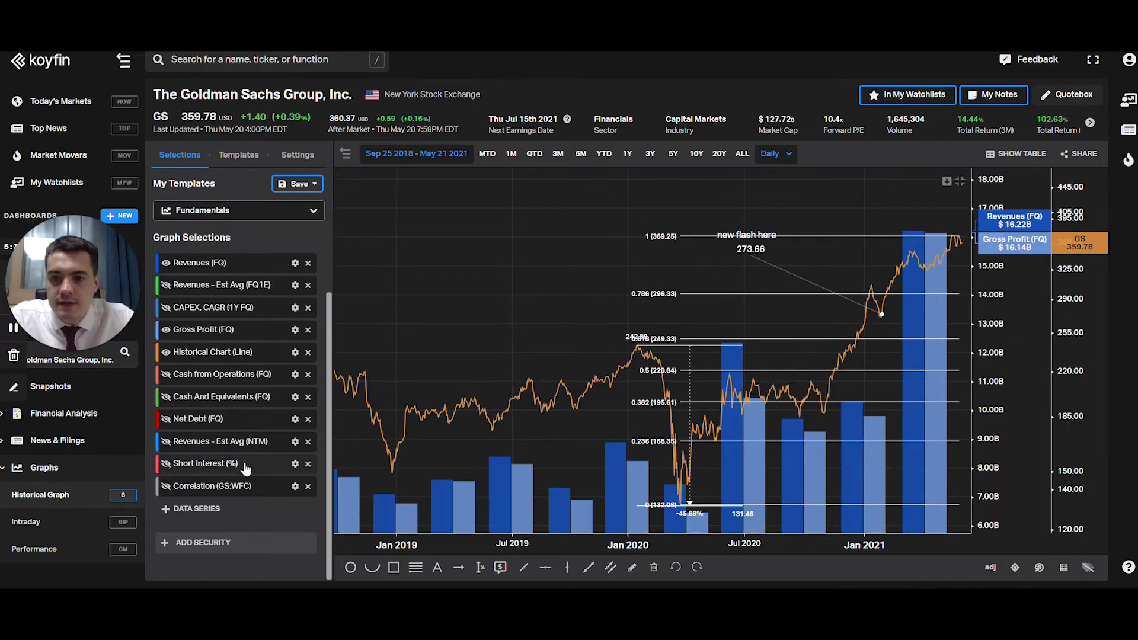
click(167, 487)
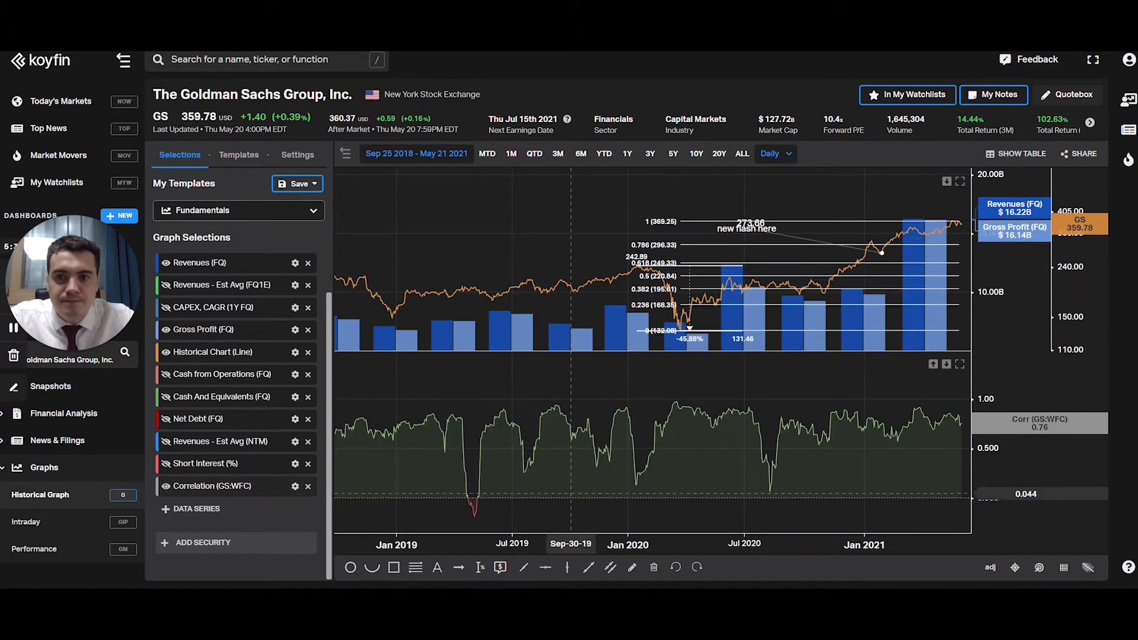
mouse_move(1061, 435)
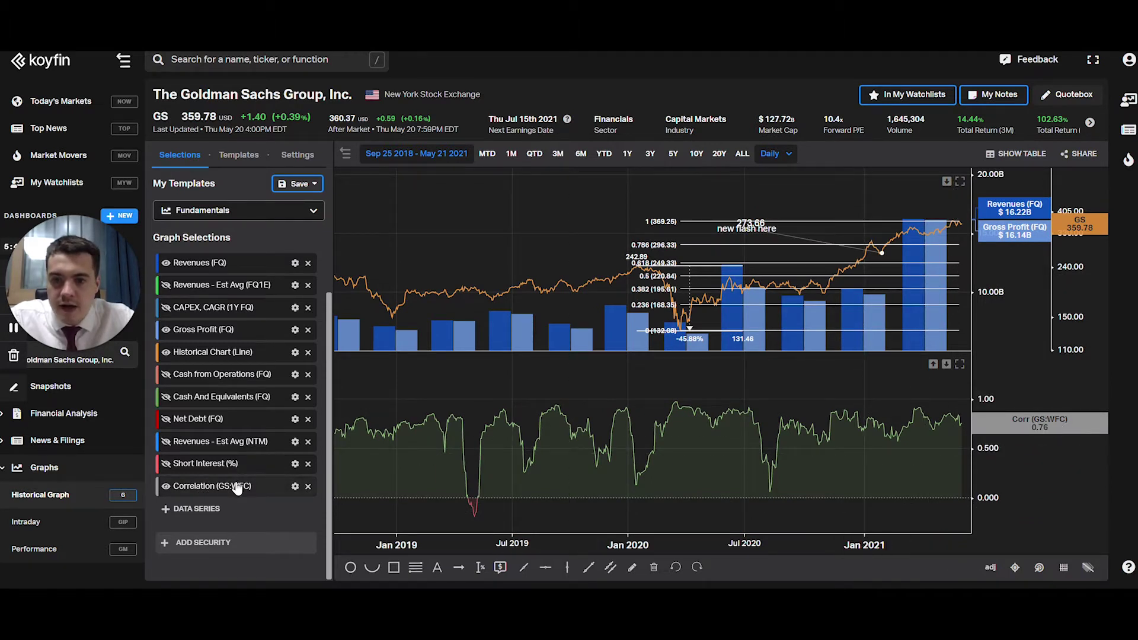
Try to reselect Wells Fargo & Company (WFC, NYSE) as the comparison ticker in the Correlation series settings.
click(295, 486)
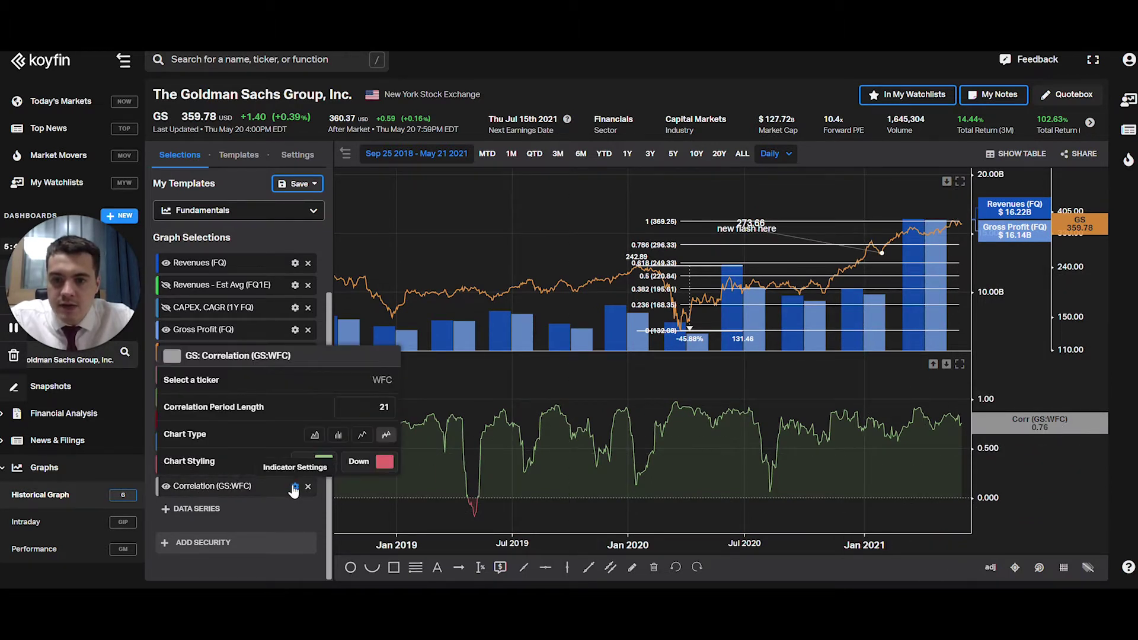
click(371, 383)
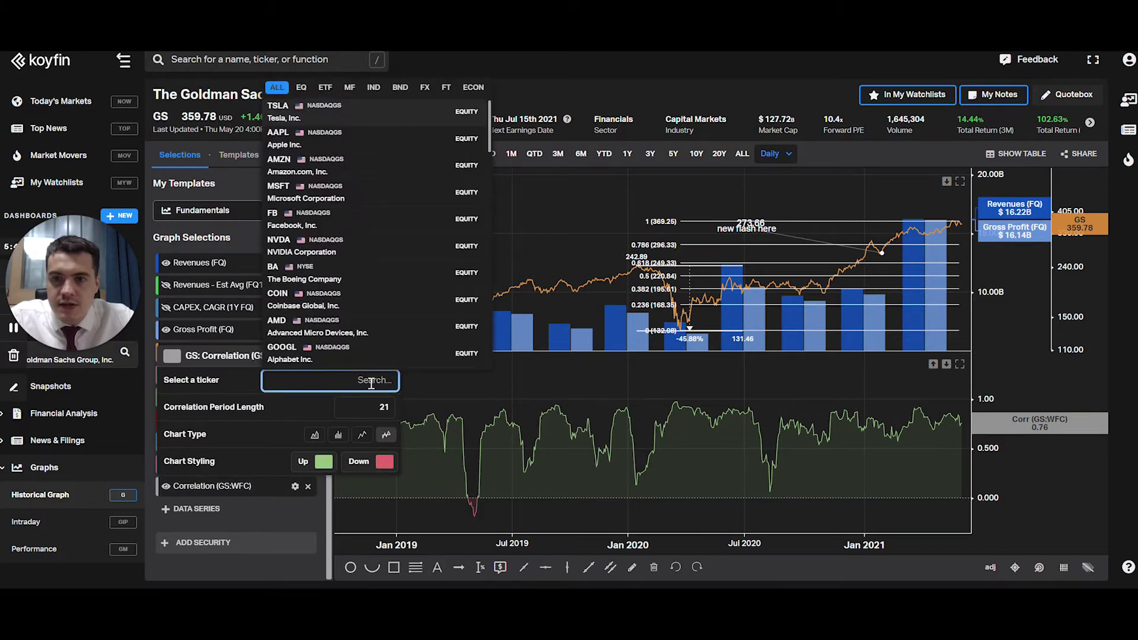
text(wells)
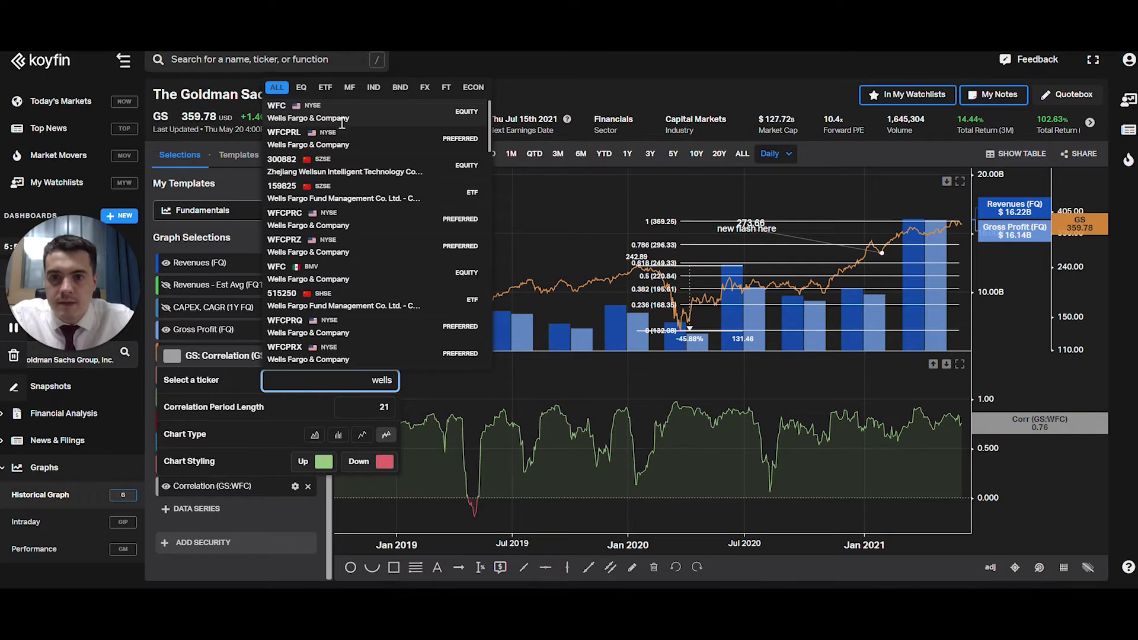
click(342, 123)
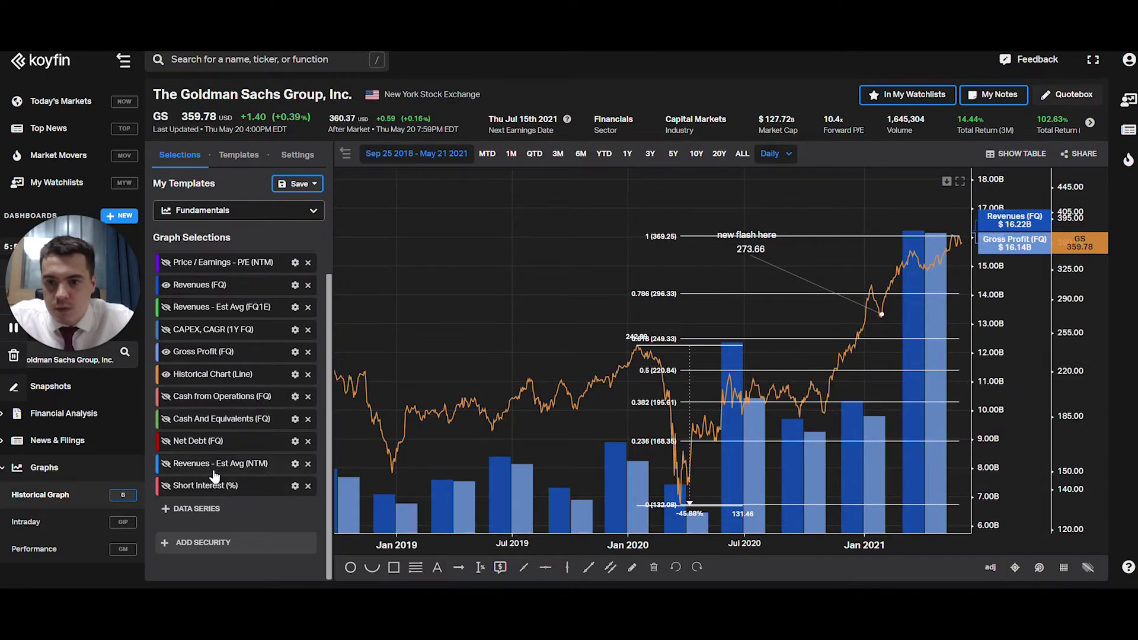
Search the available data series for "corr" and add Correlation to the Goldman Sachs graph.
scroll(216, 475, up, 1)
scroll(214, 434, down, 1)
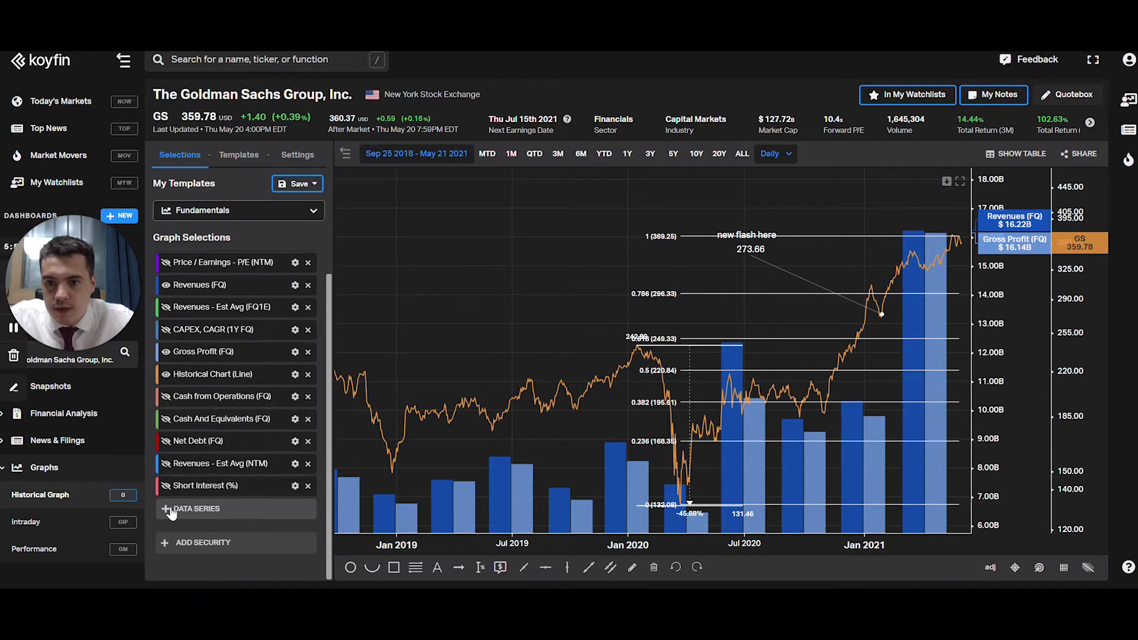
click(169, 512)
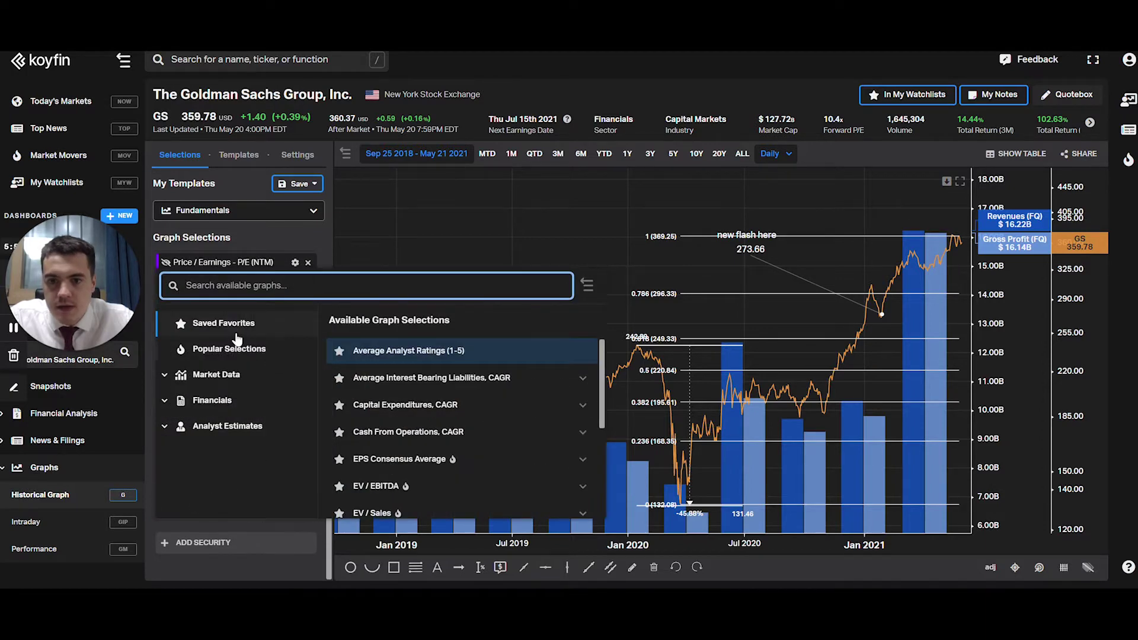
text(cl)
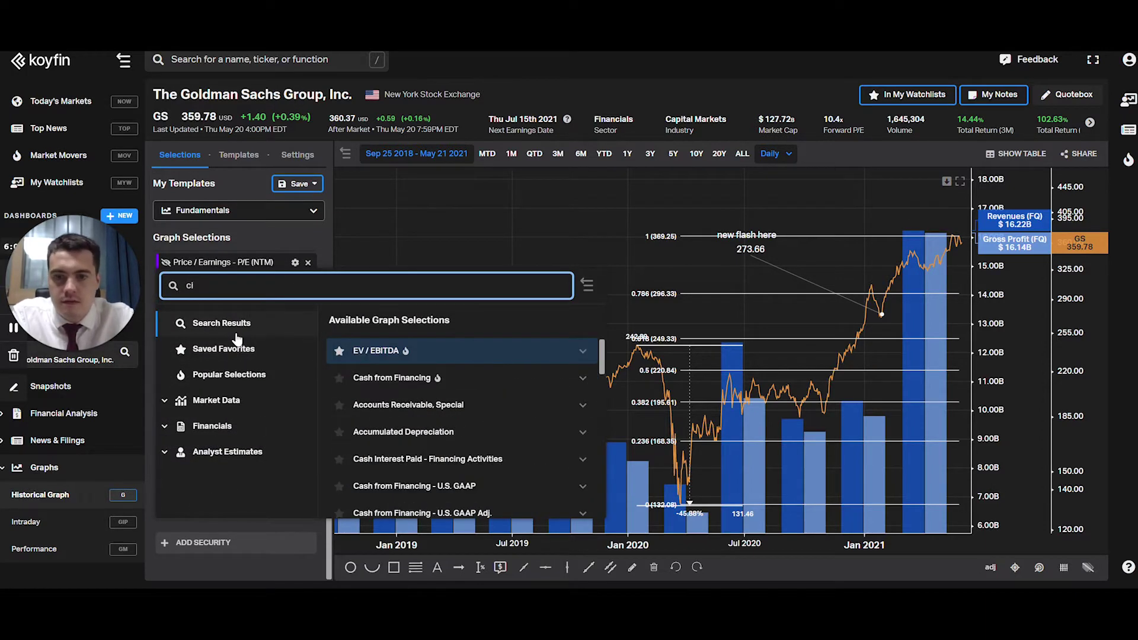
text(orr)
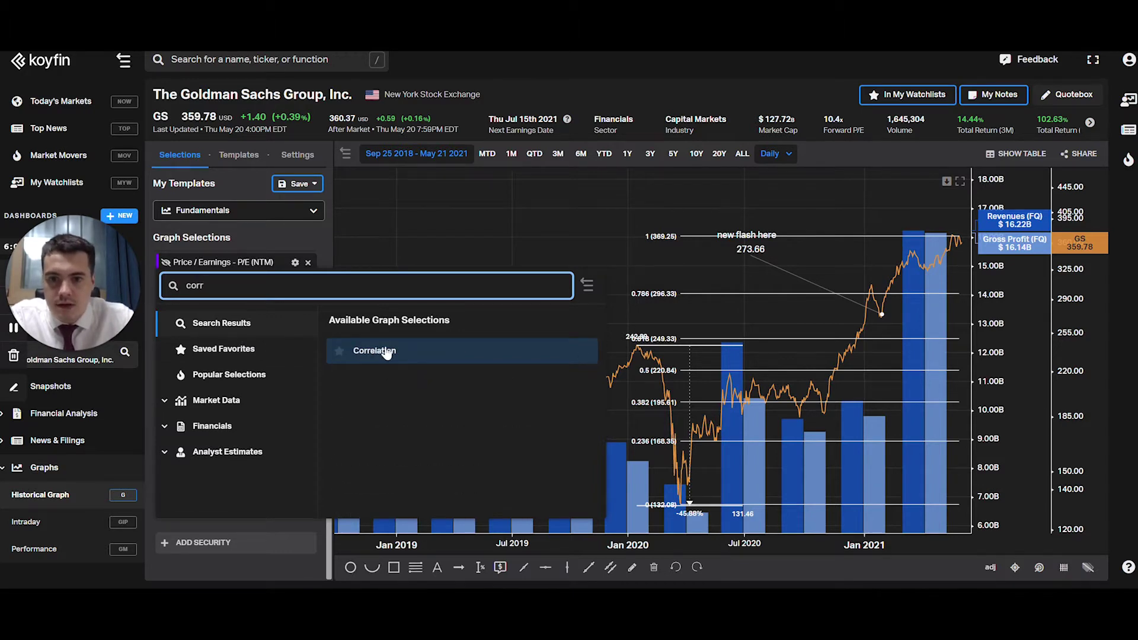
click(387, 353)
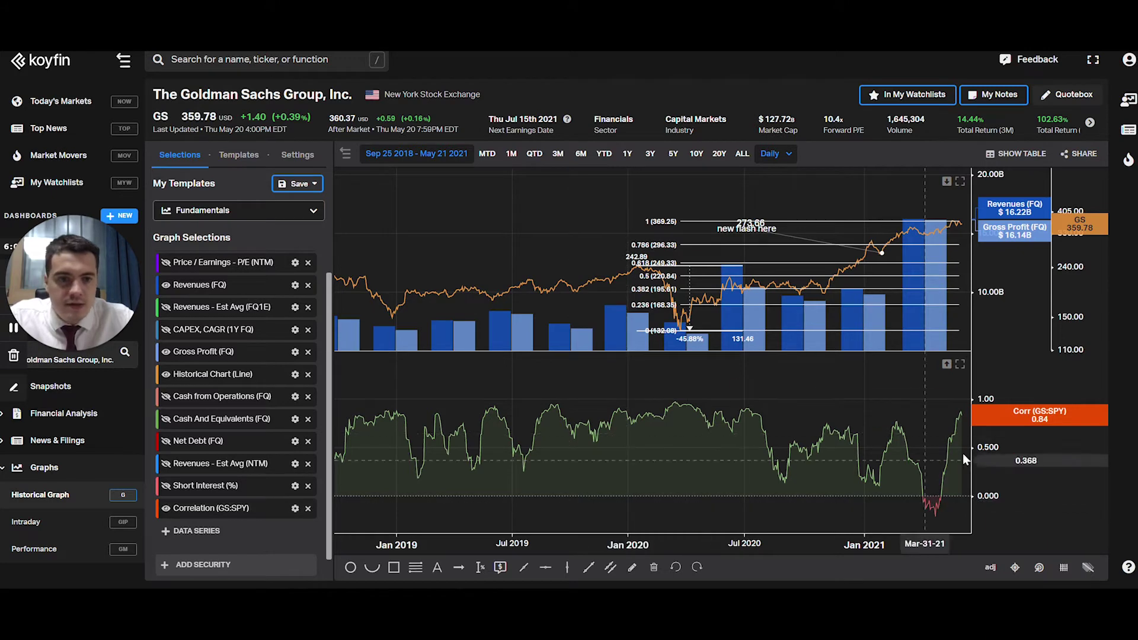
mouse_move(1018, 419)
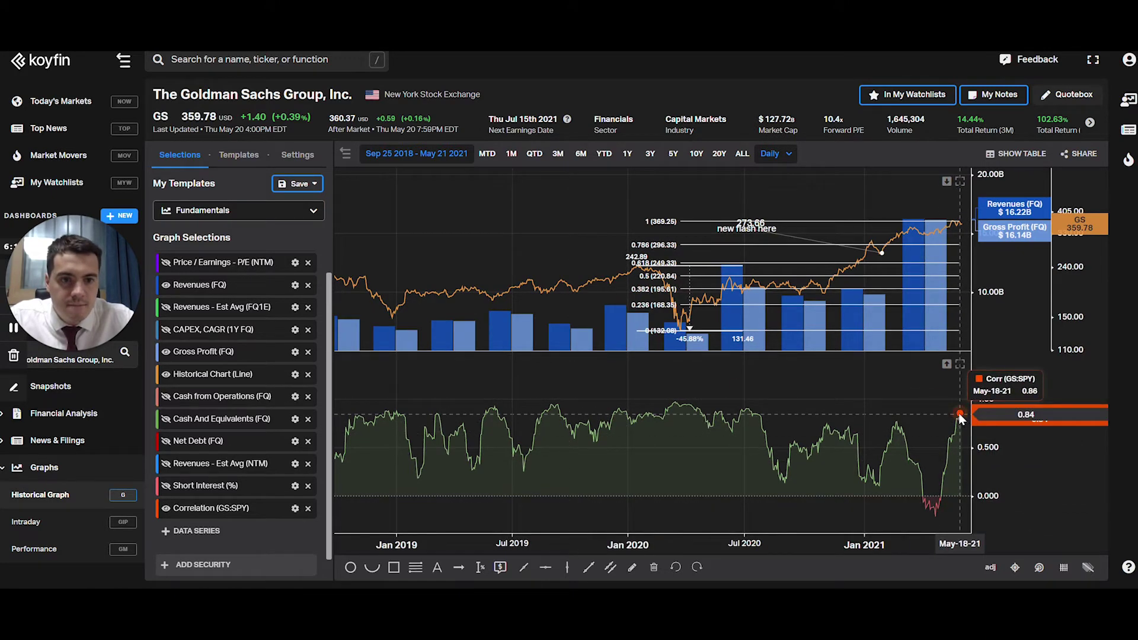
Set the comparison ticker of the new Correlation series to Wells Fargo & Company (WFC, NYSE).
click(295, 508)
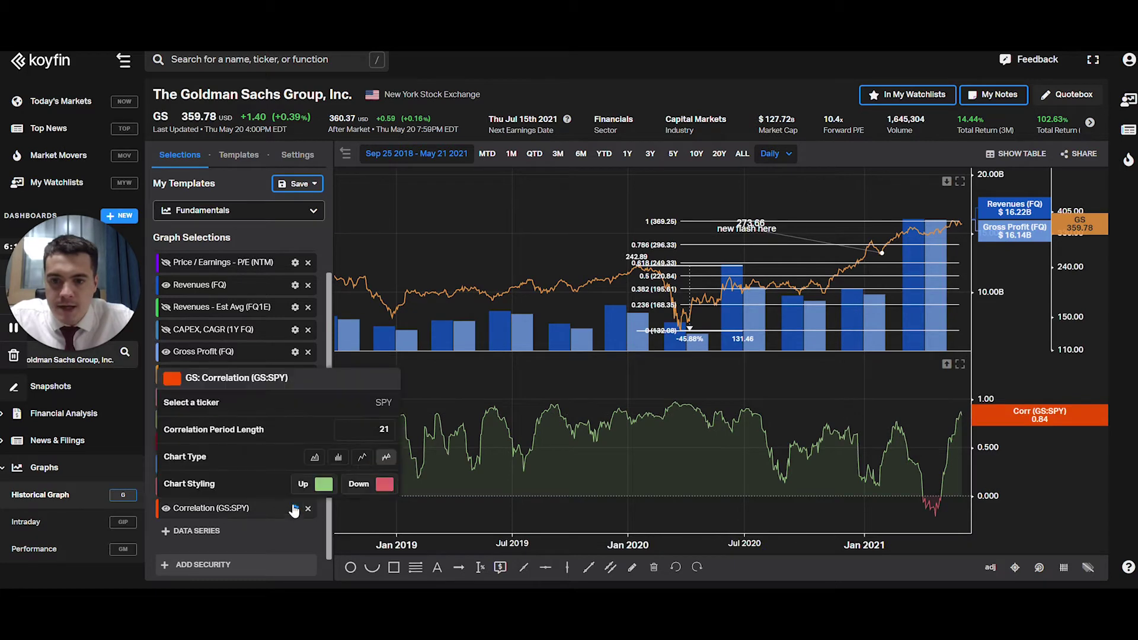
click(369, 403)
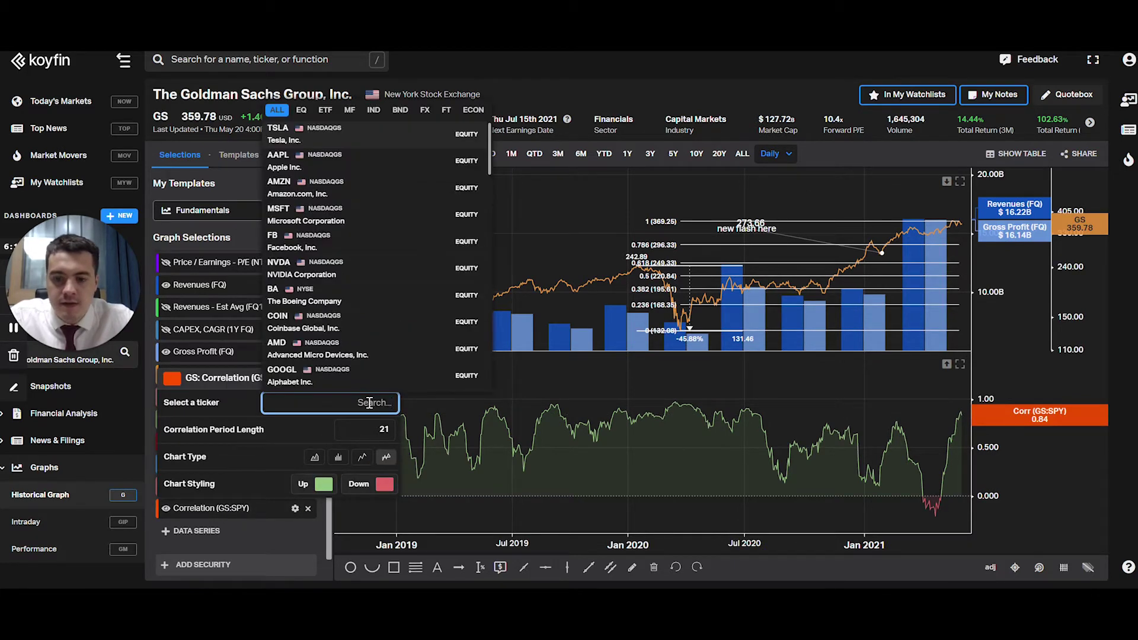
text(We)
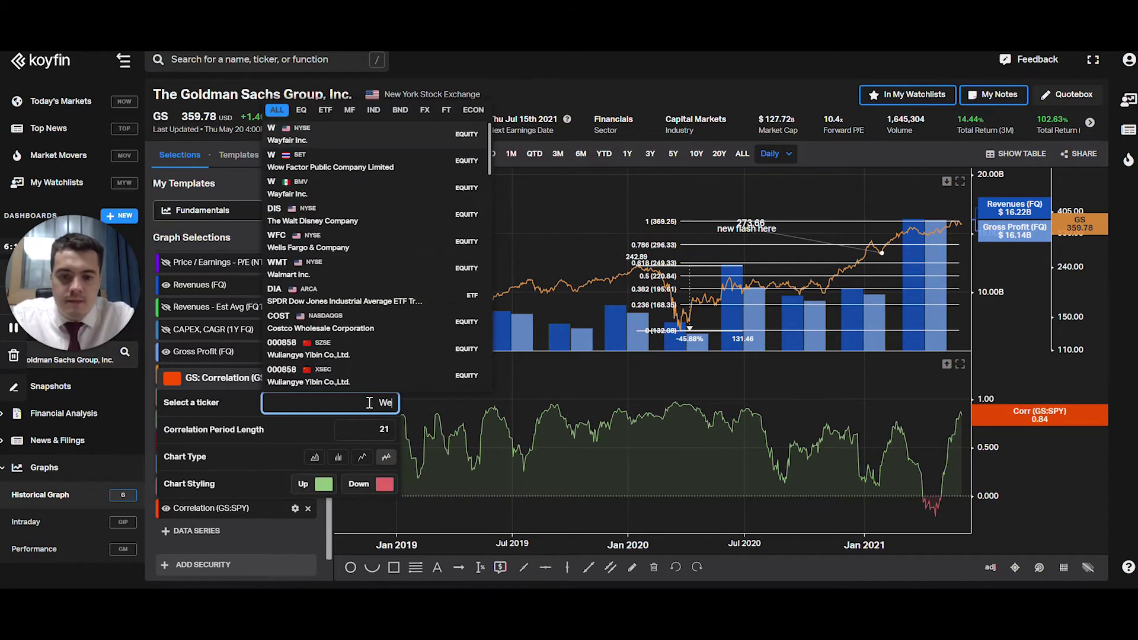
text(lls)
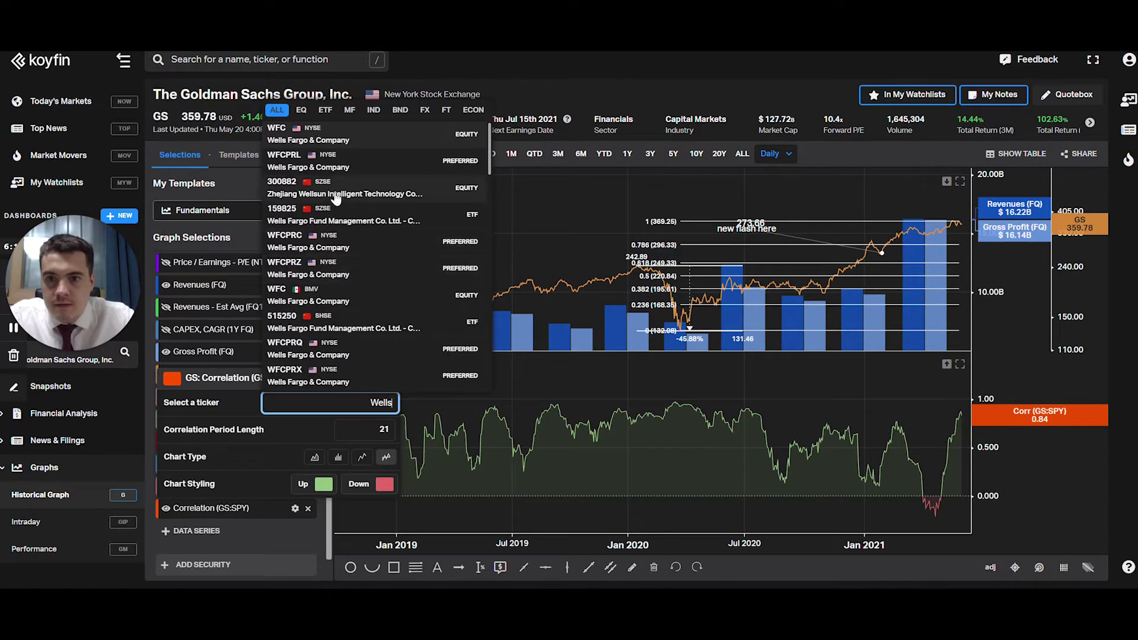
click(335, 146)
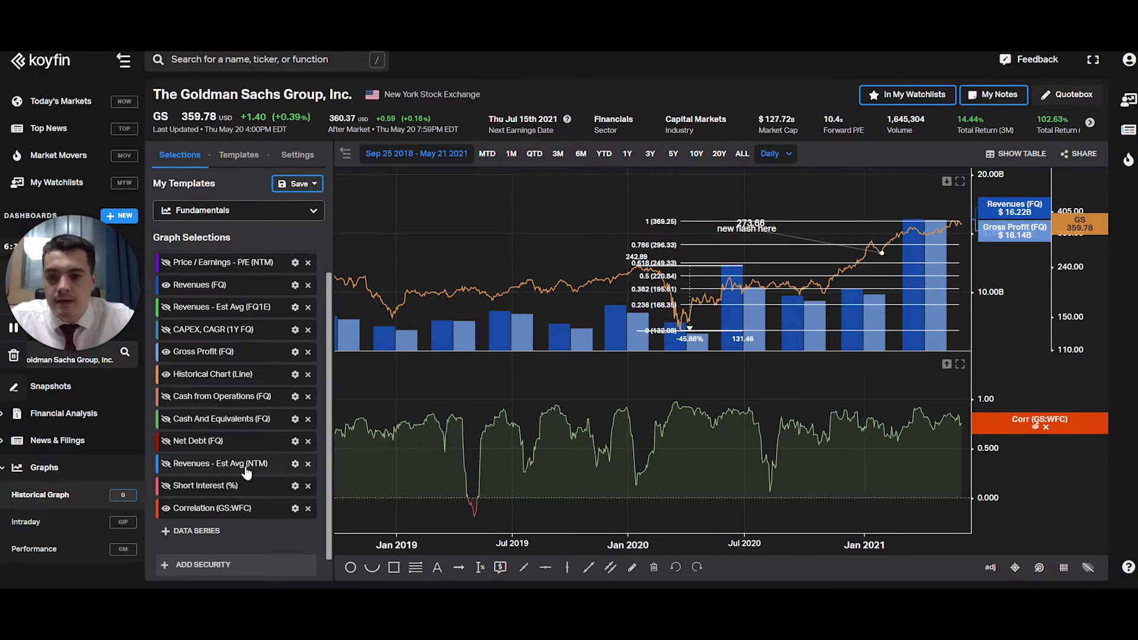
Hide the Correlation (GS:WFC) and Net Debt (FQ) series on the graph.
click(167, 509)
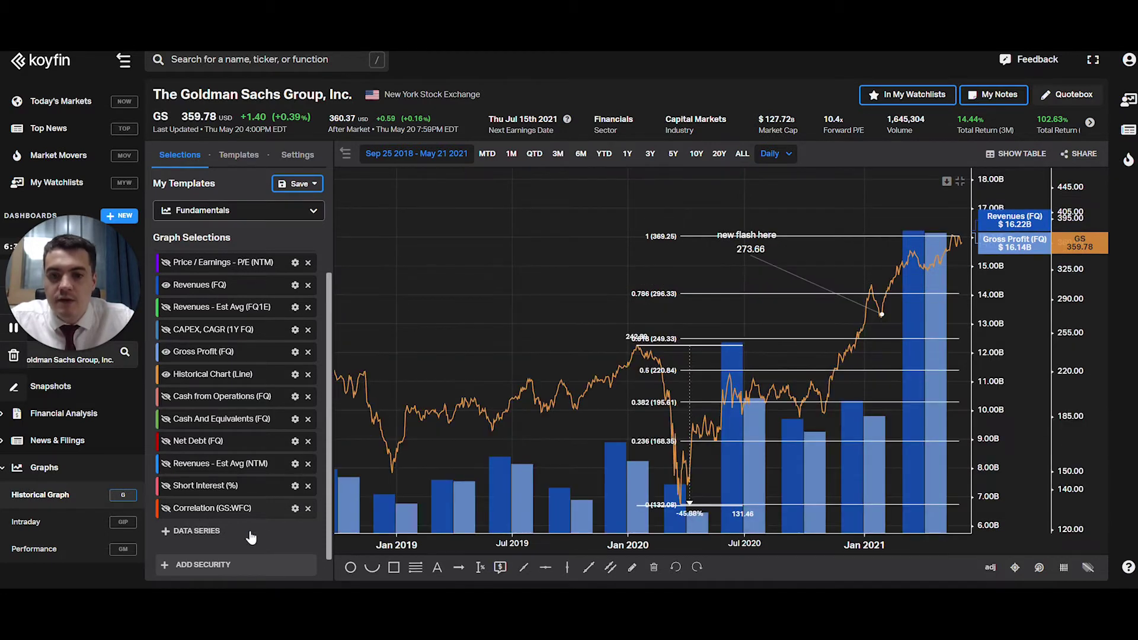
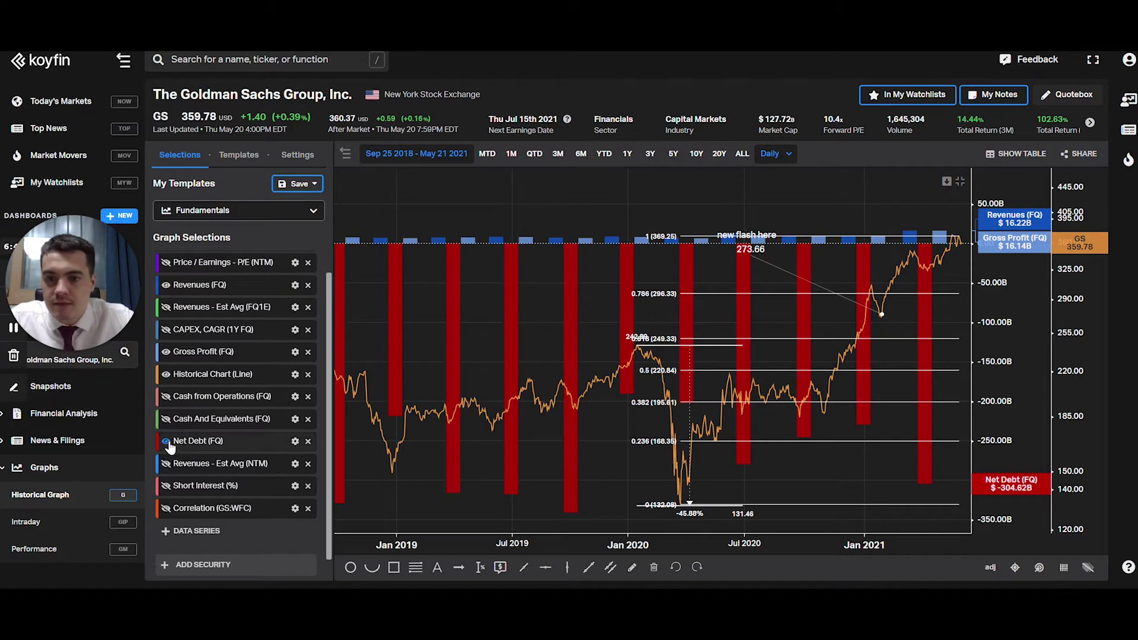
click(166, 442)
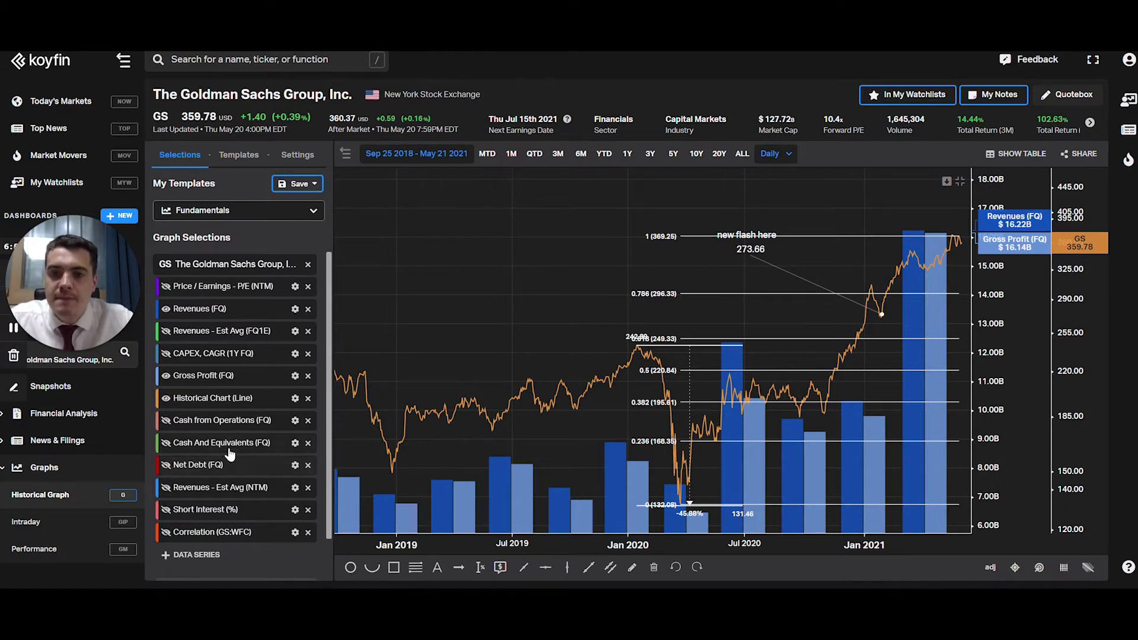
Save the changes to the current Fundamentals template and turn on Auto Save for it.
click(298, 184)
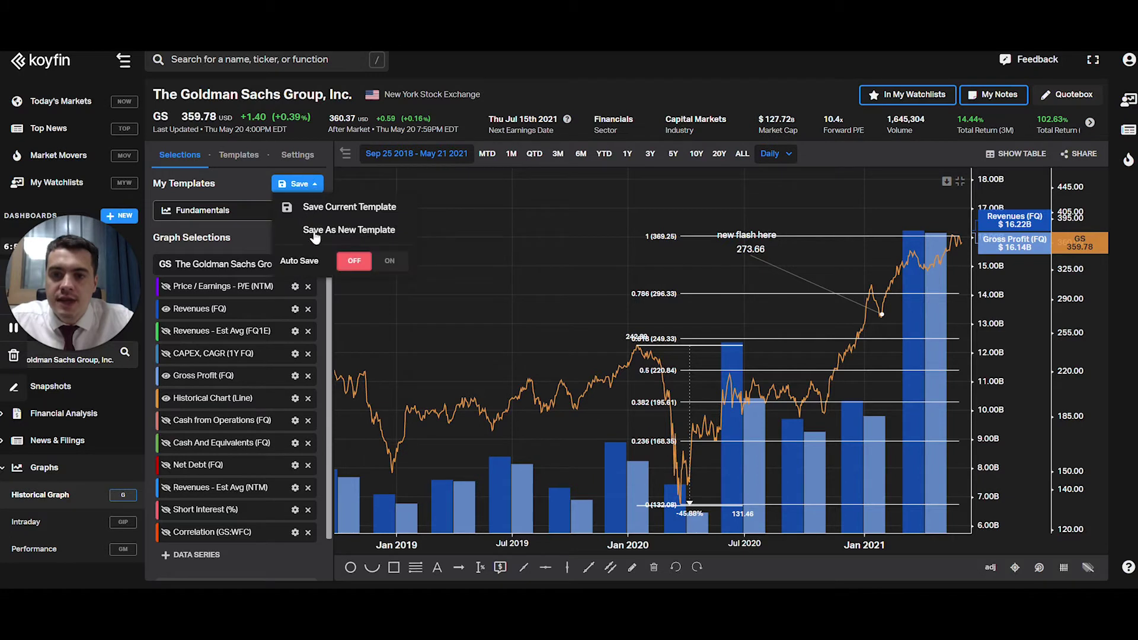
click(349, 207)
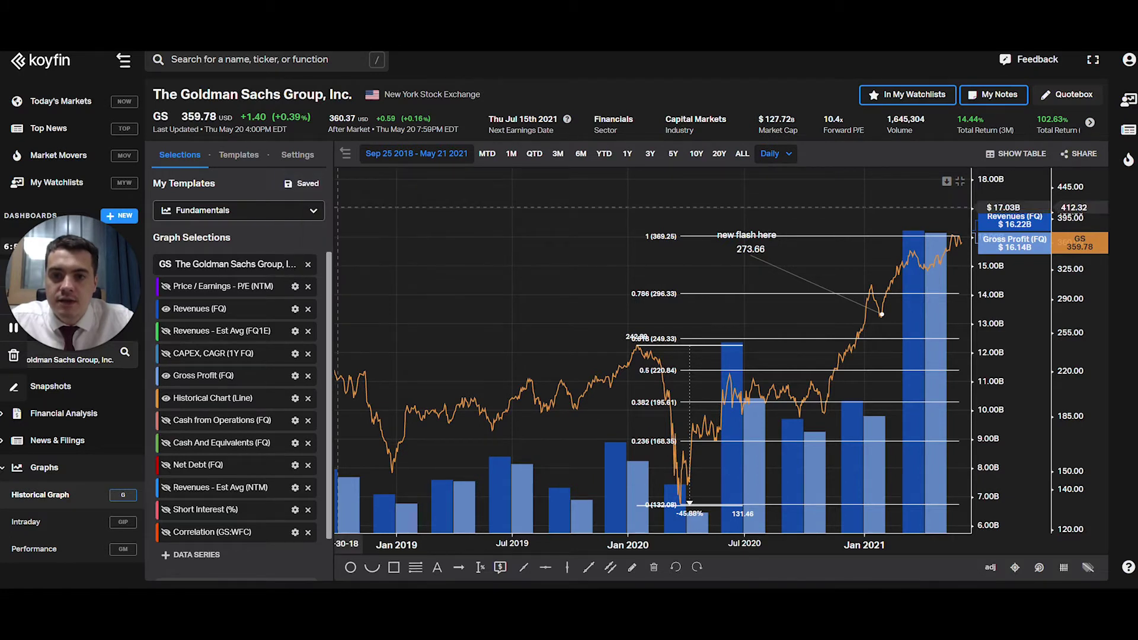
click(303, 184)
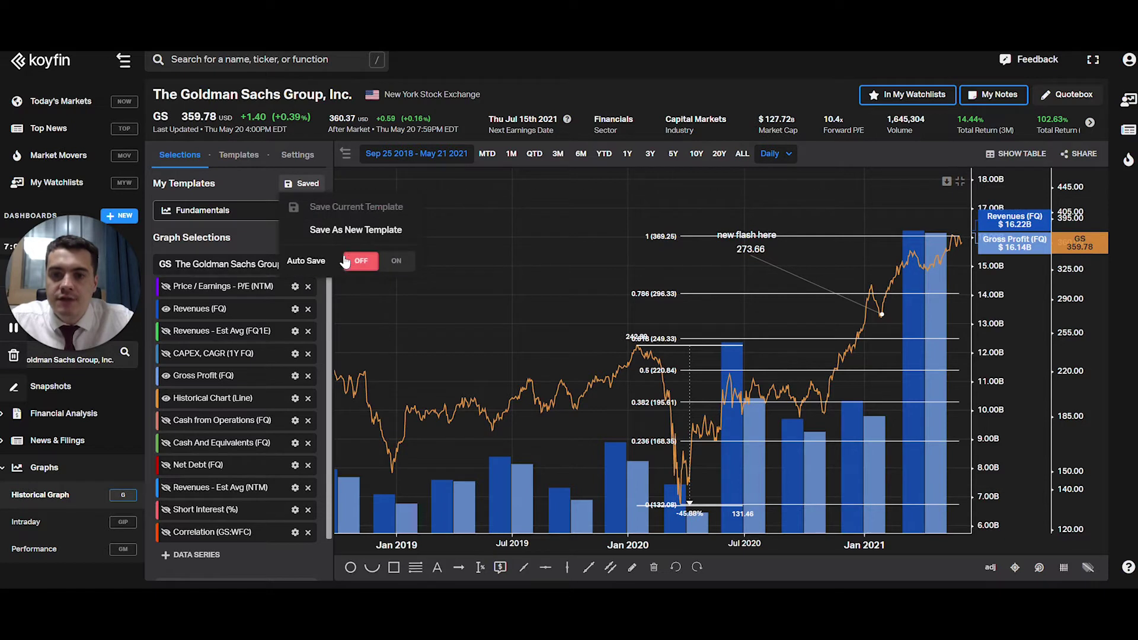
click(407, 267)
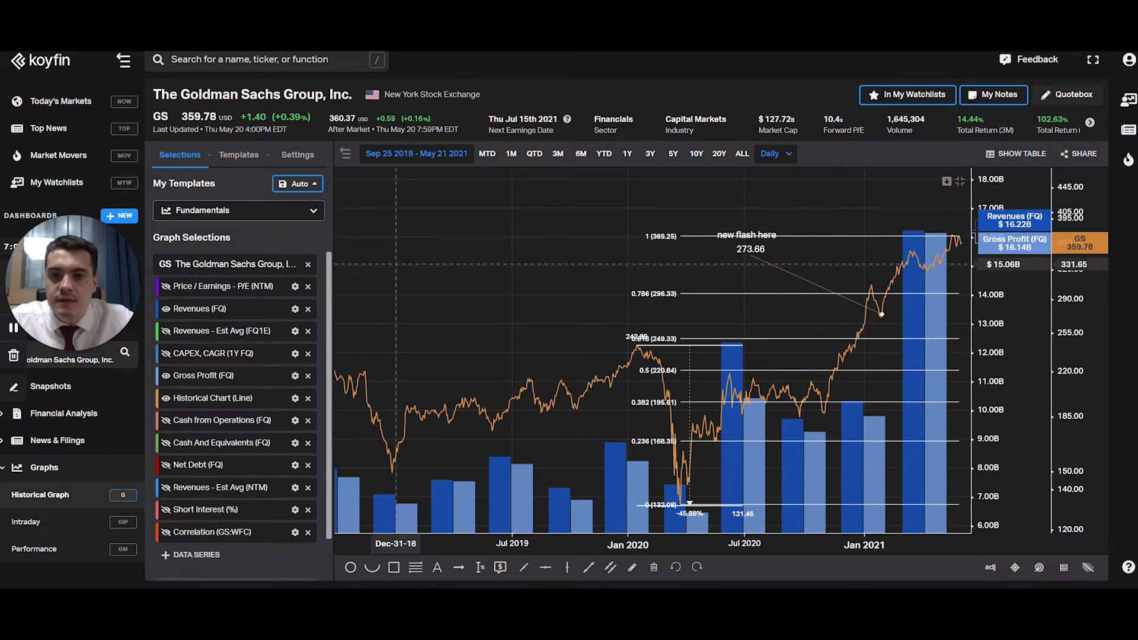
Review the list of saved graph templates and load the Technicals template for Goldman Sachs.
click(249, 160)
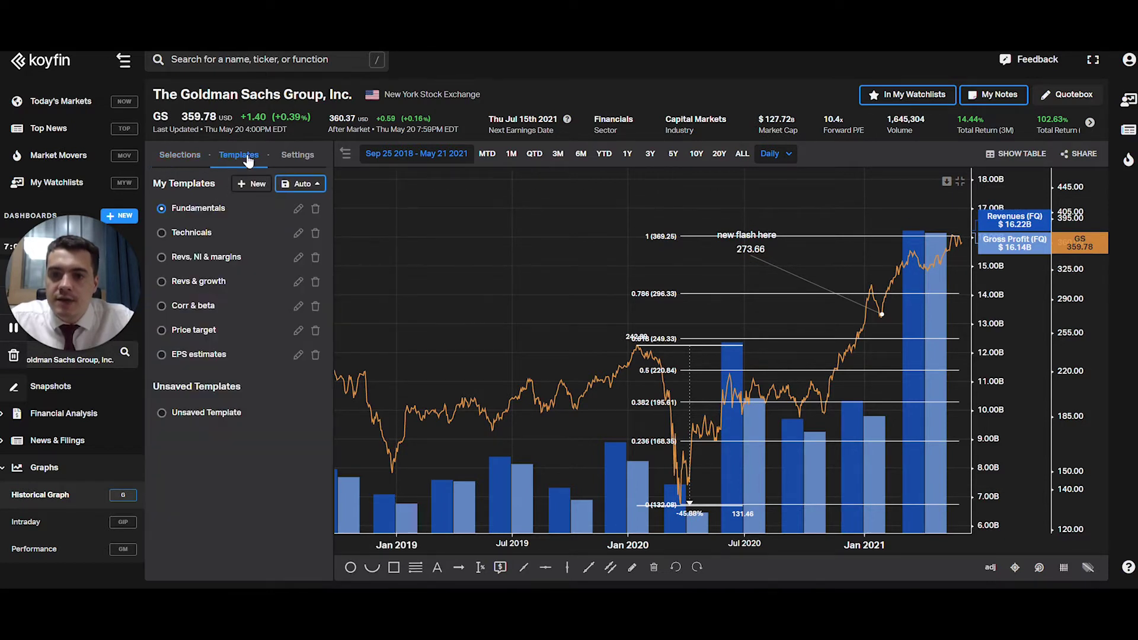
click(172, 157)
click(237, 163)
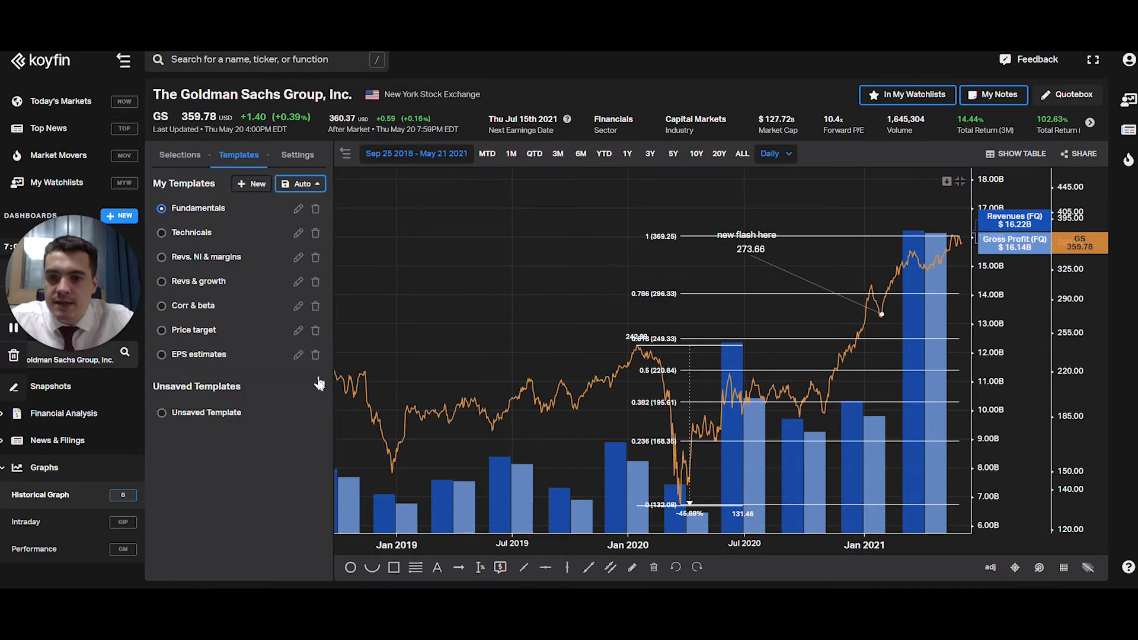
click(180, 156)
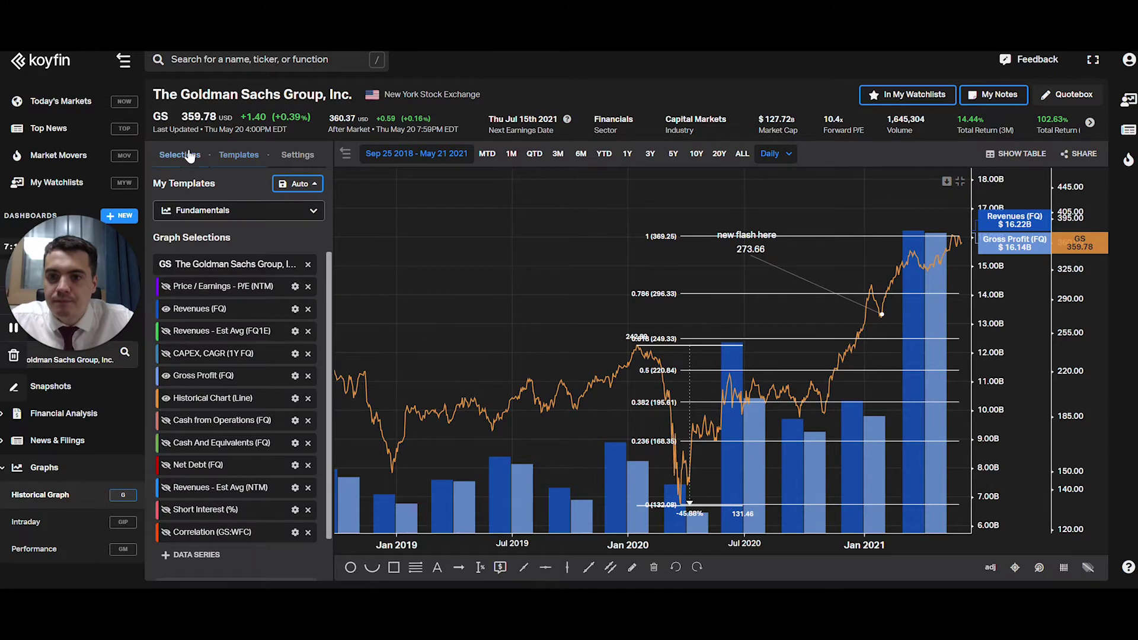
click(313, 214)
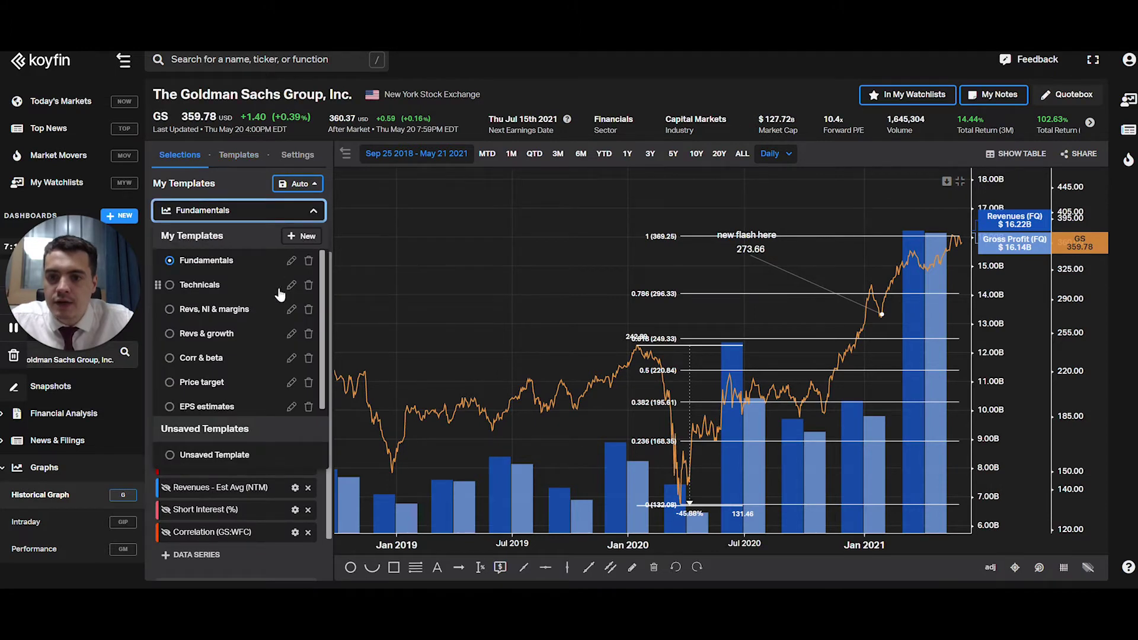
click(170, 285)
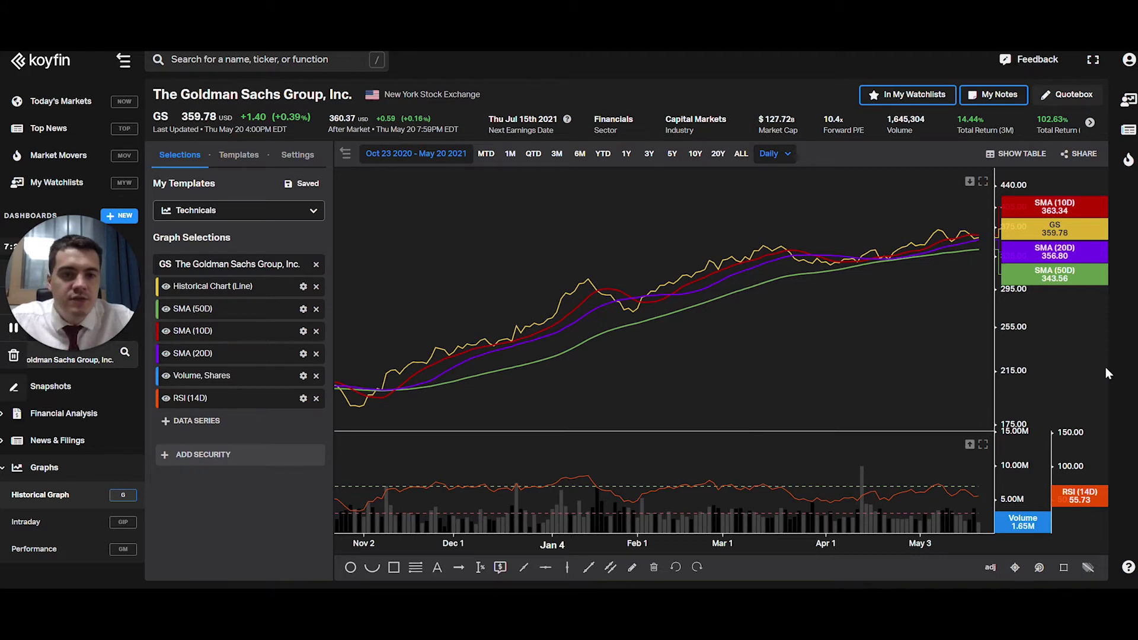
Display the series legend on the graph and hide it again.
click(1089, 568)
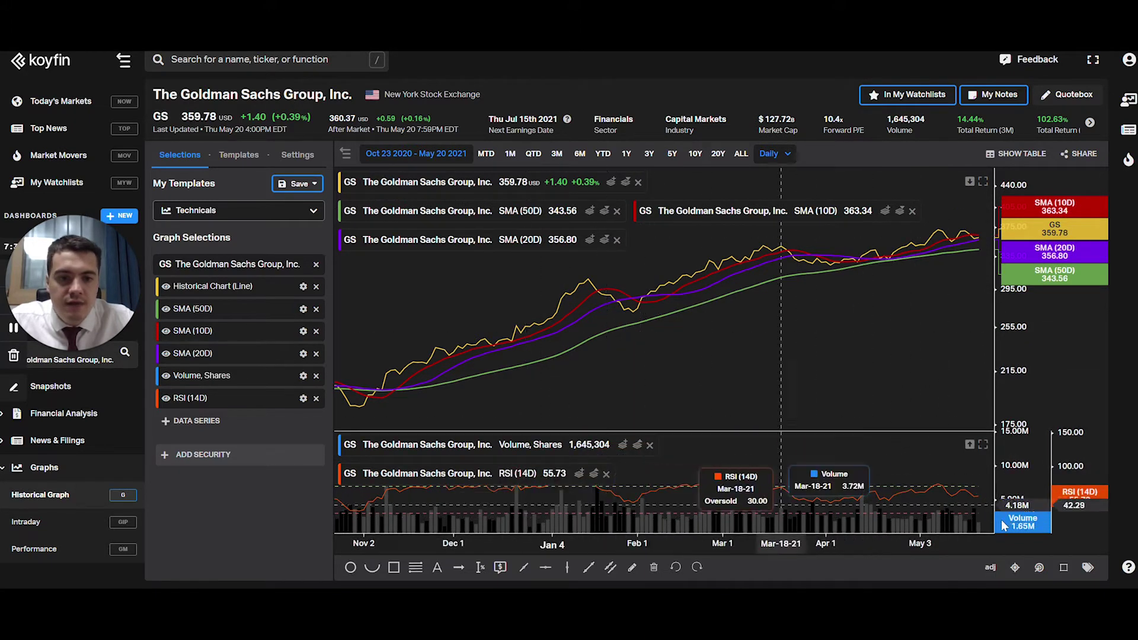
click(1089, 570)
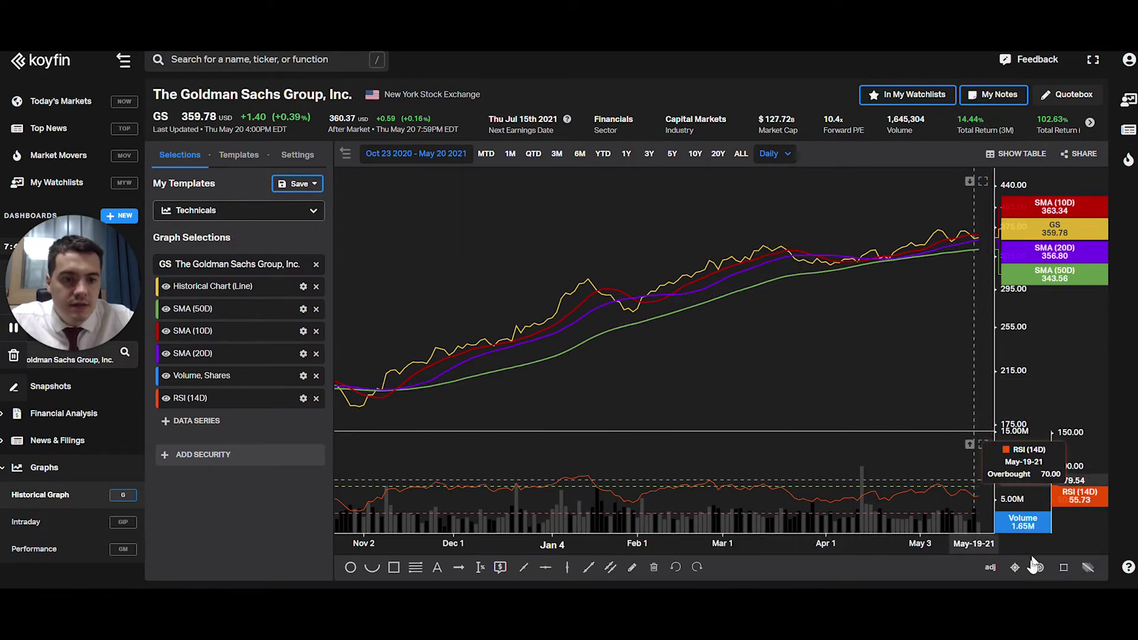
Set the graph's grid display to the full Grid and colour its solid grid lines dark grey.
click(1063, 570)
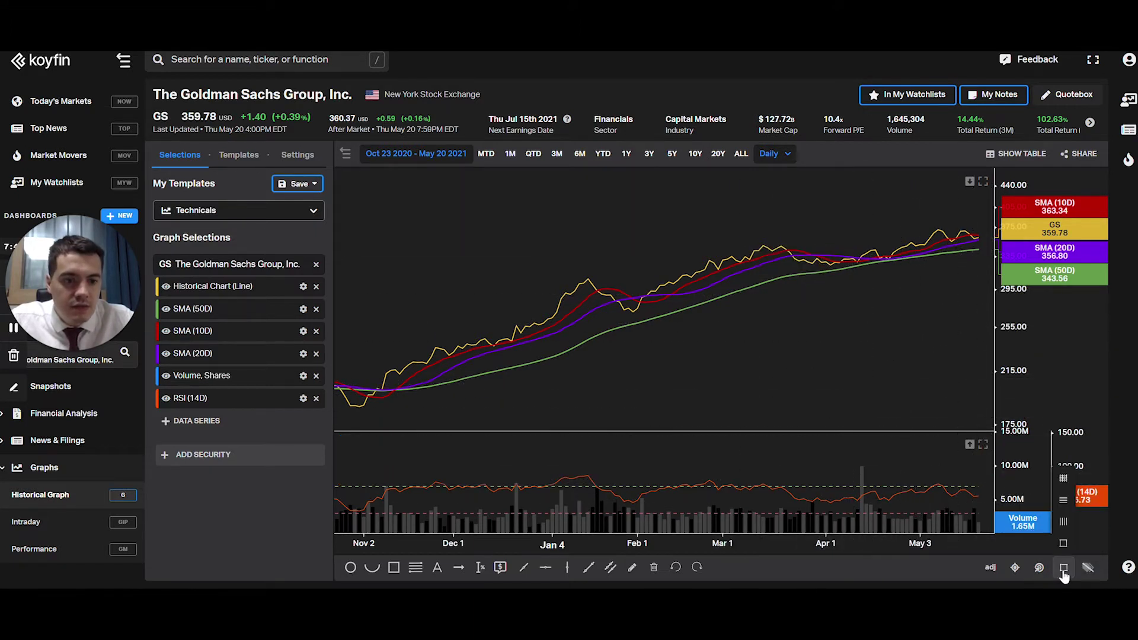
click(1064, 480)
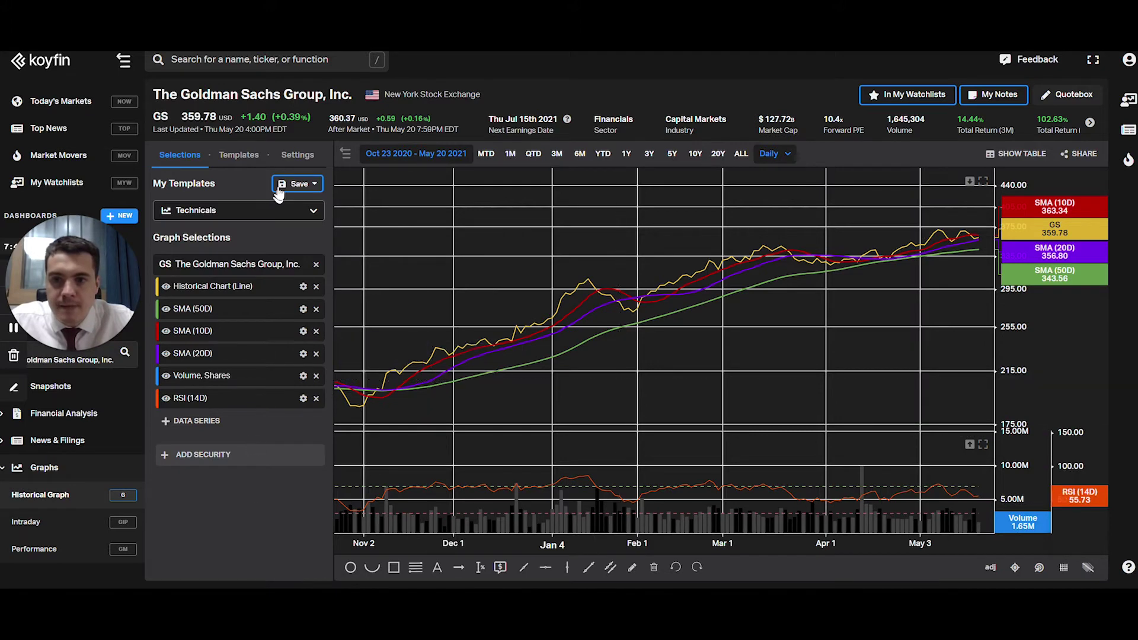
click(297, 157)
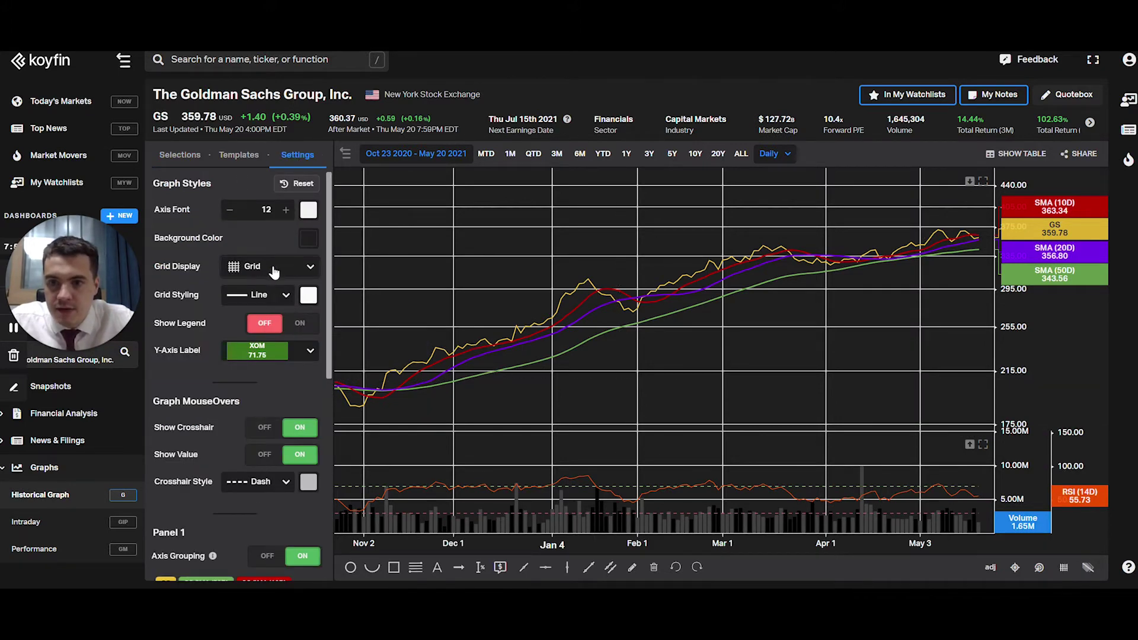
click(287, 299)
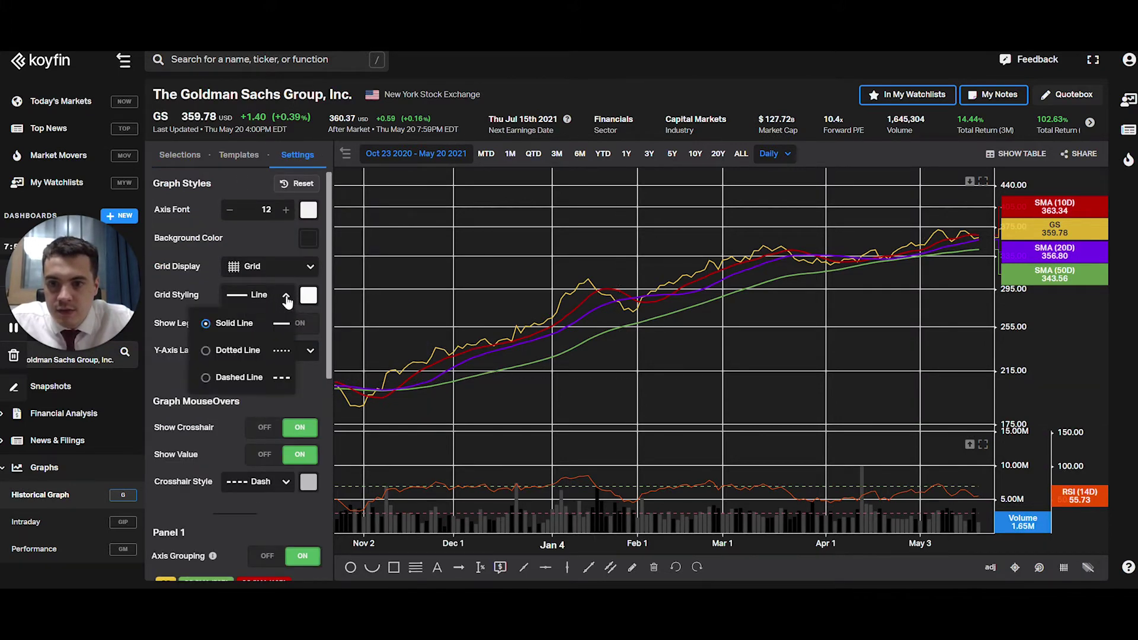
click(287, 300)
click(307, 296)
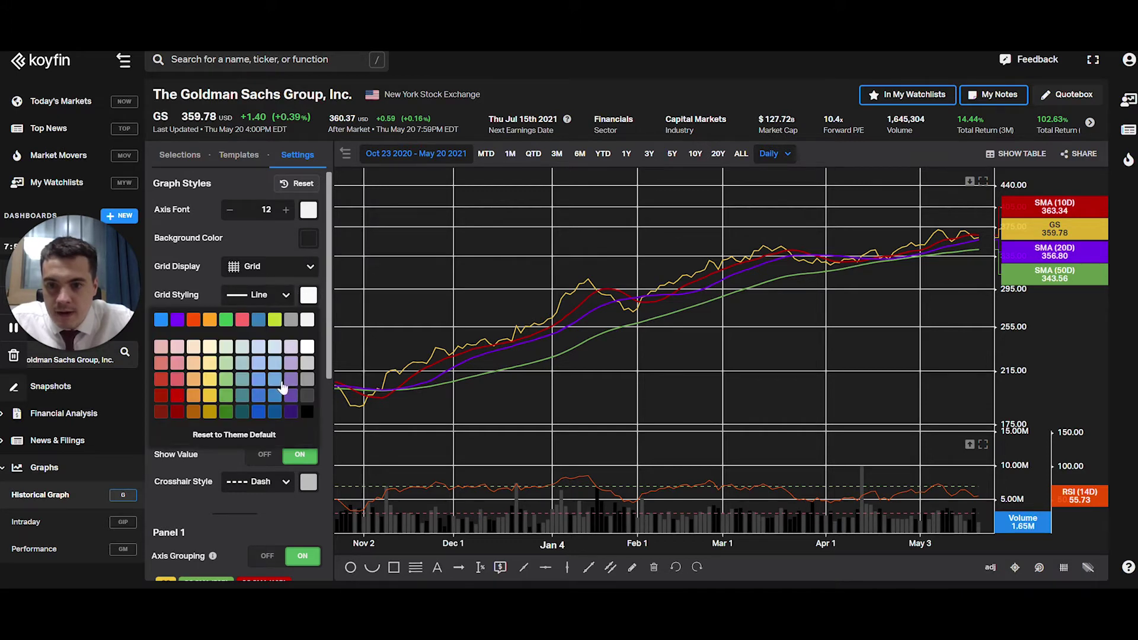
click(307, 395)
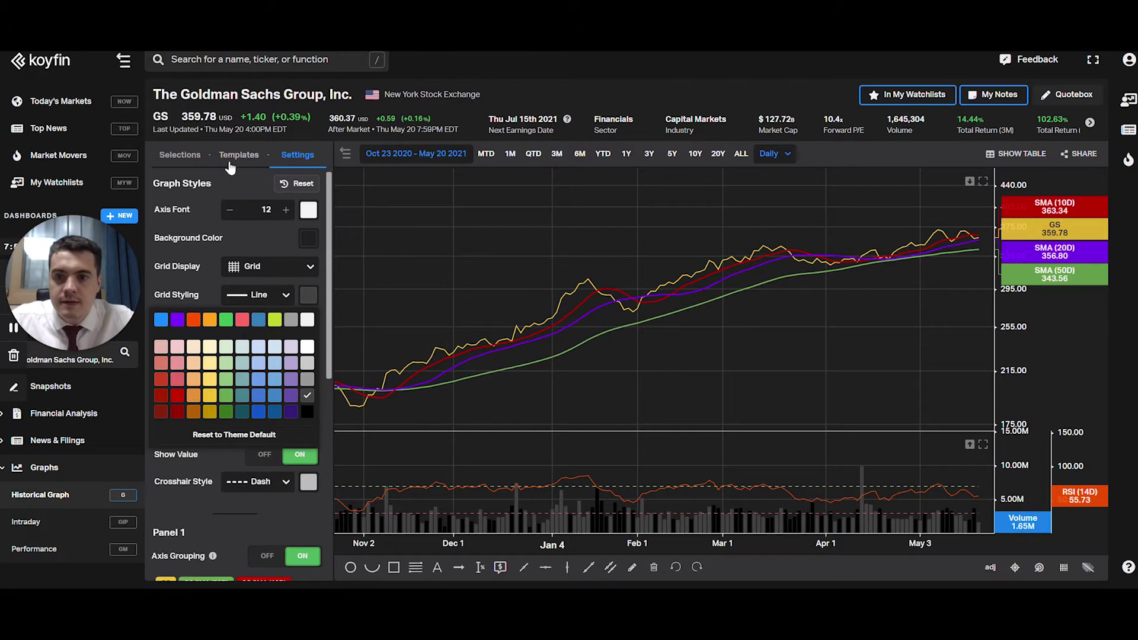
click(190, 159)
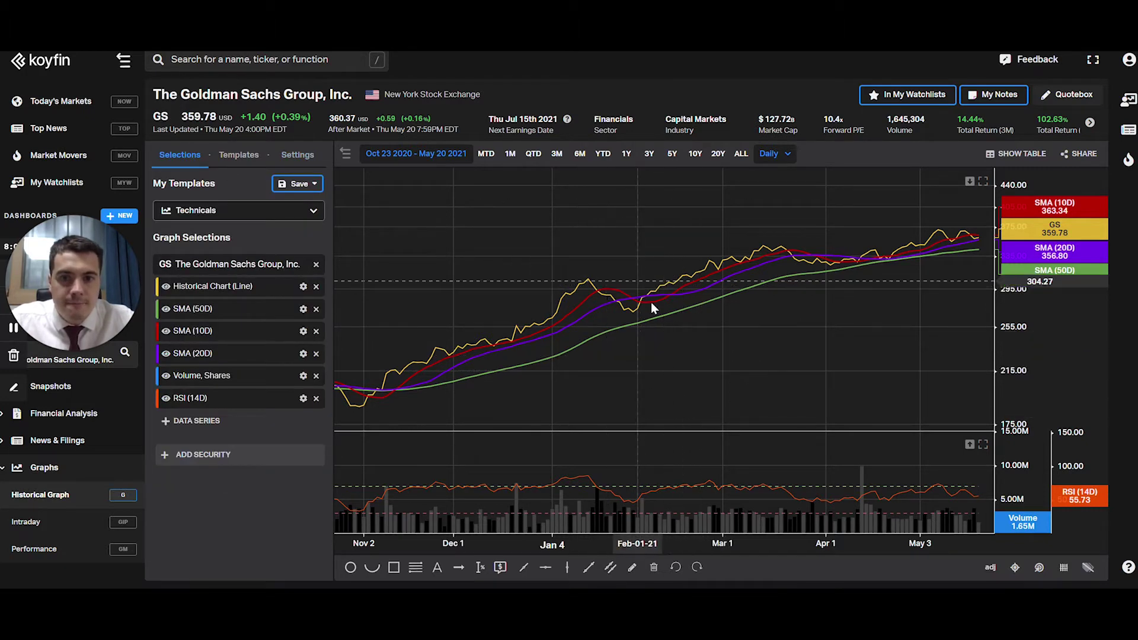
Turn on Auto Save for the Technicals template and switch back to the Fundamentals template.
scroll(652, 308, down, 5)
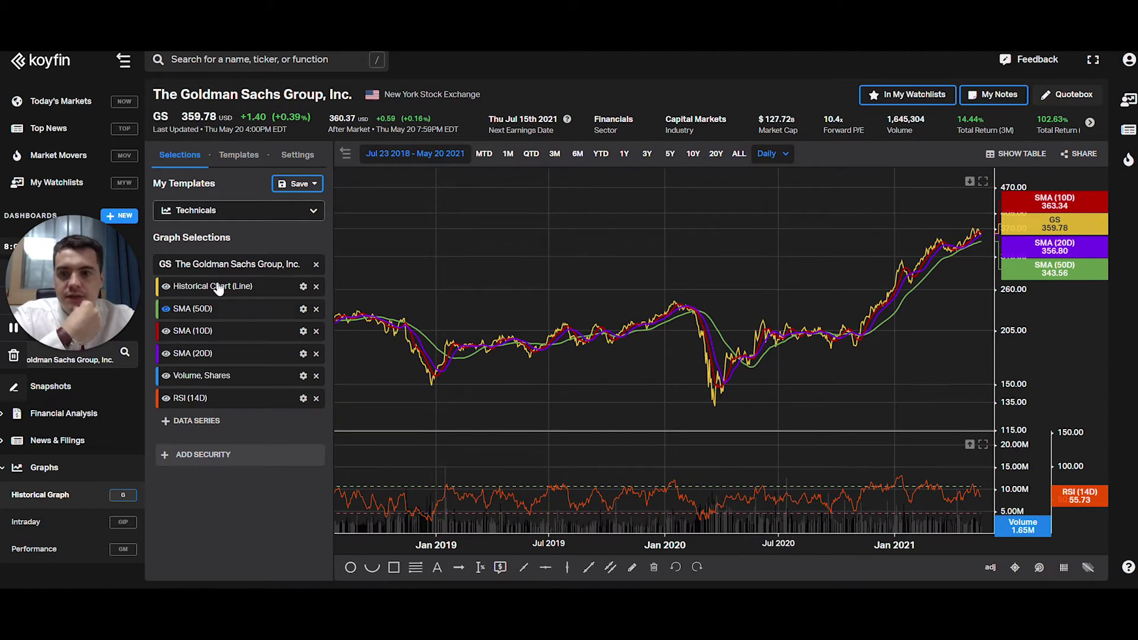
click(311, 214)
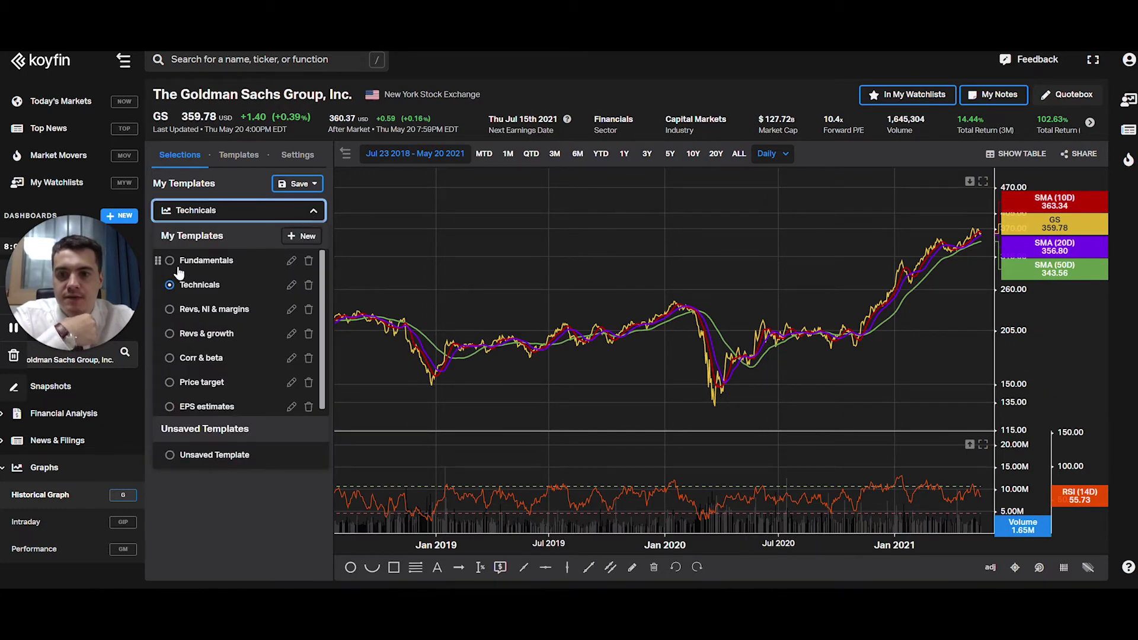
click(298, 184)
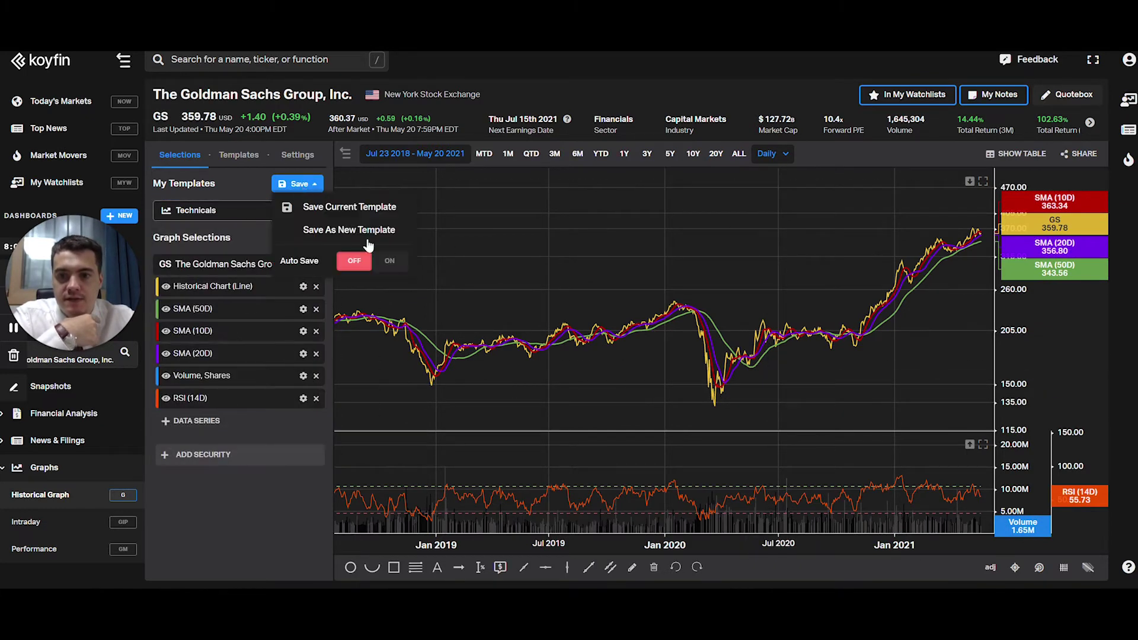
click(386, 261)
click(231, 178)
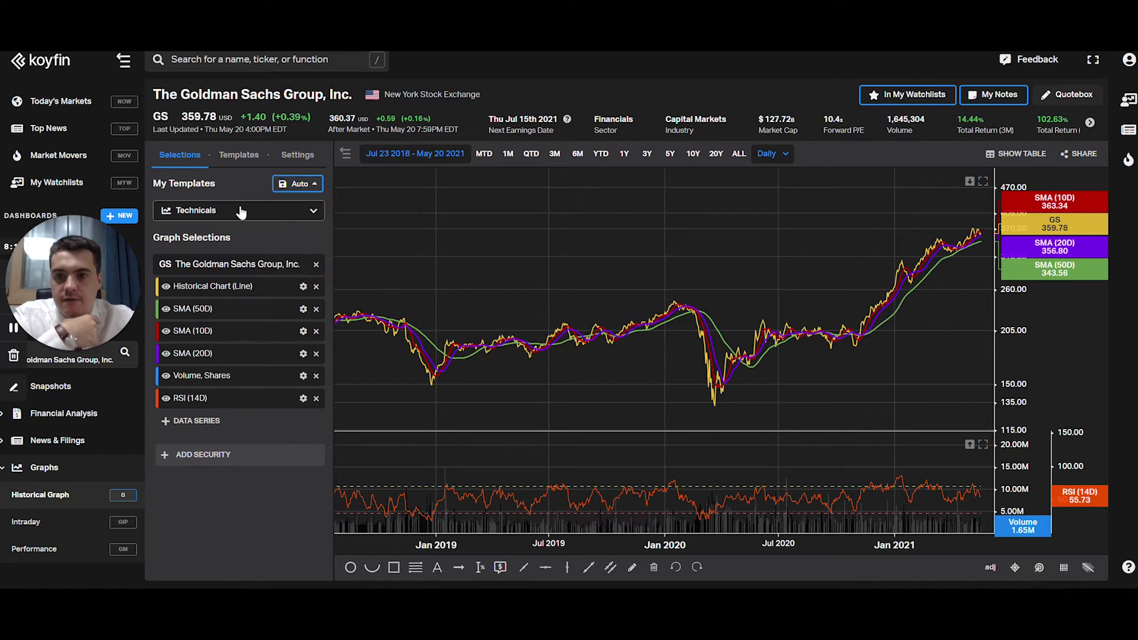
click(238, 212)
click(172, 260)
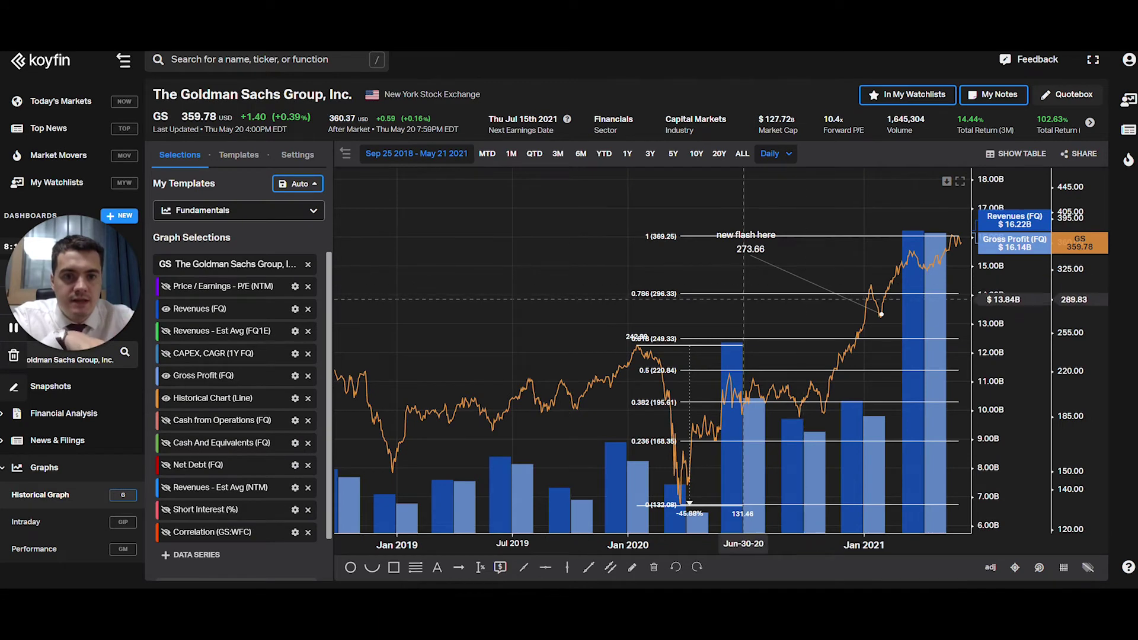
Shift the Fibonacci retracement drawing to earlier dates on the price graph and delete it.
drag(681, 294, 503, 271)
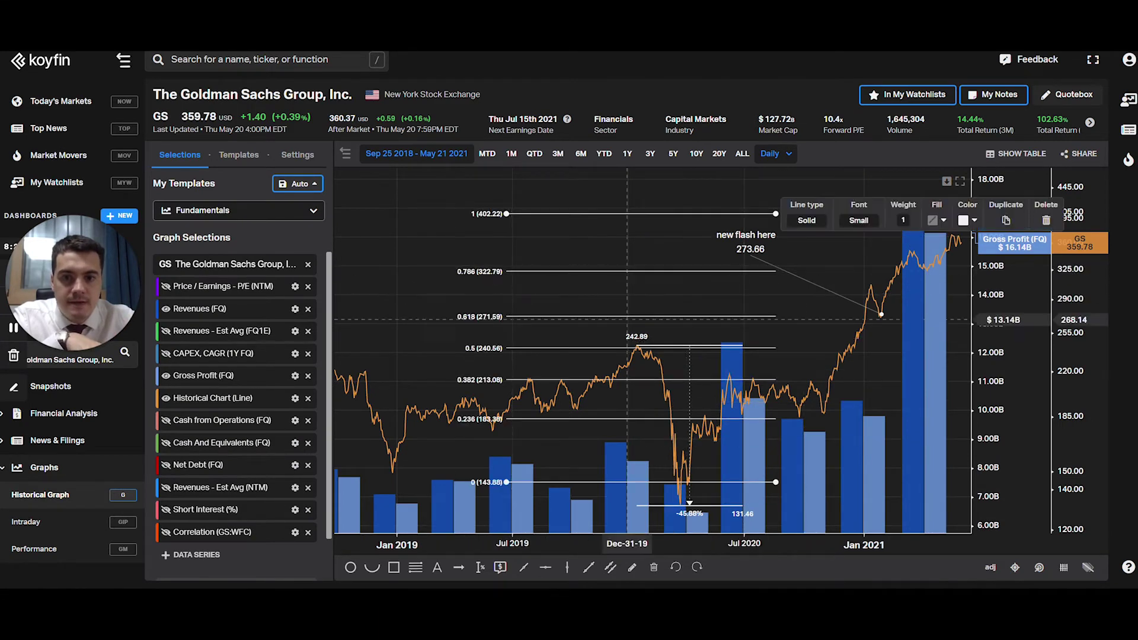
click(1052, 218)
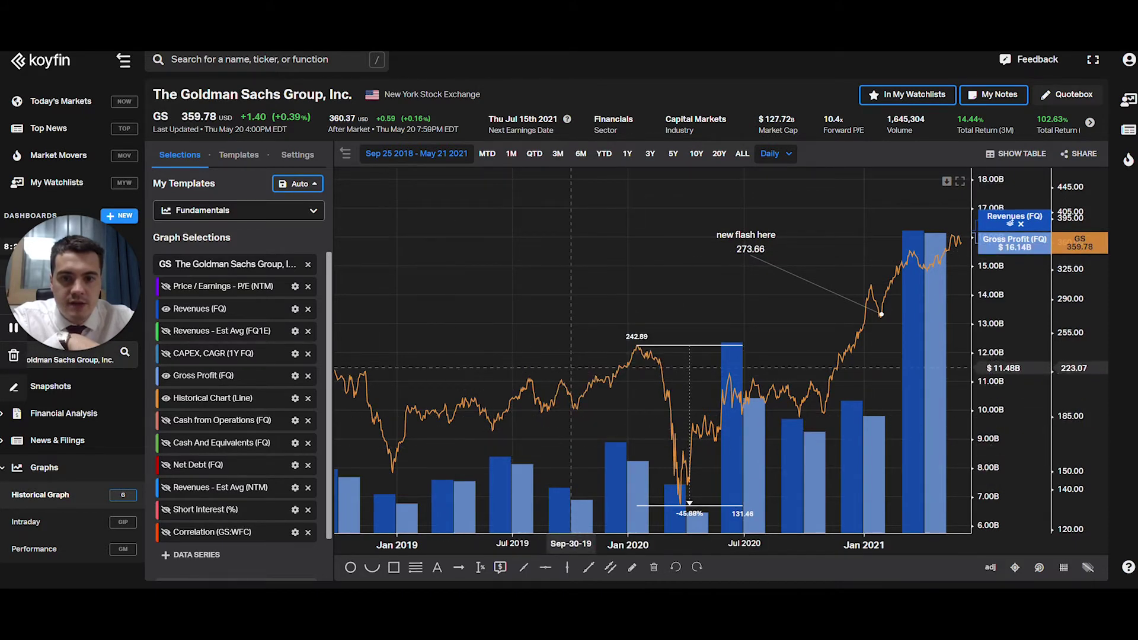
Add a percent-change drawing from the early-2018 price peak at 257.72 to the late-2018 low at 149.00.
scroll(658, 350, down, 3)
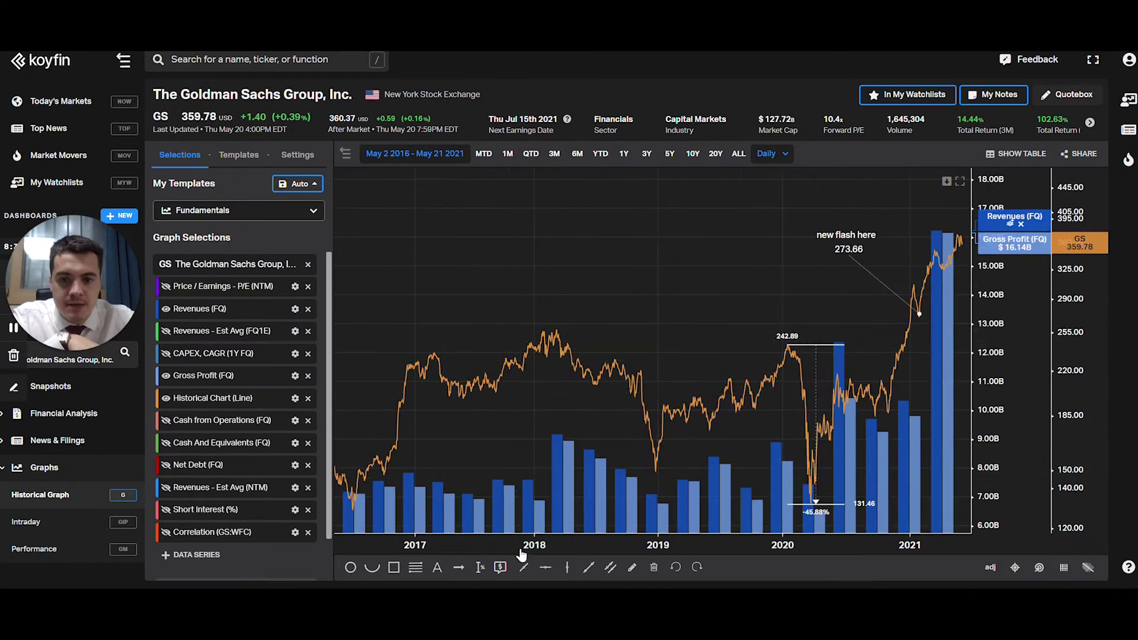
click(481, 569)
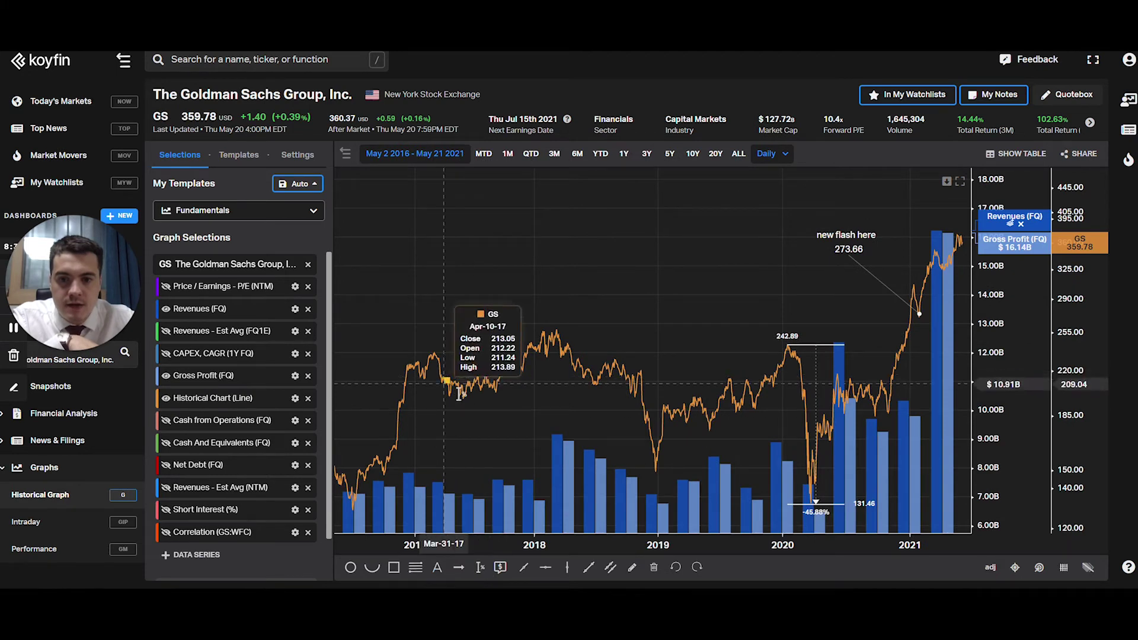
click(564, 320)
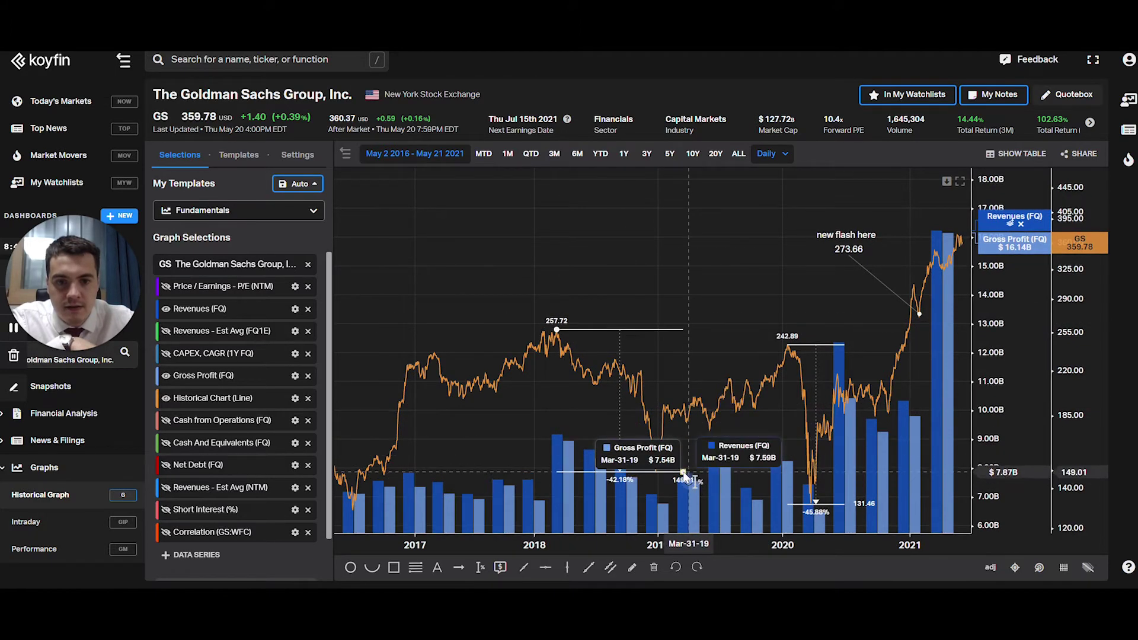
click(655, 473)
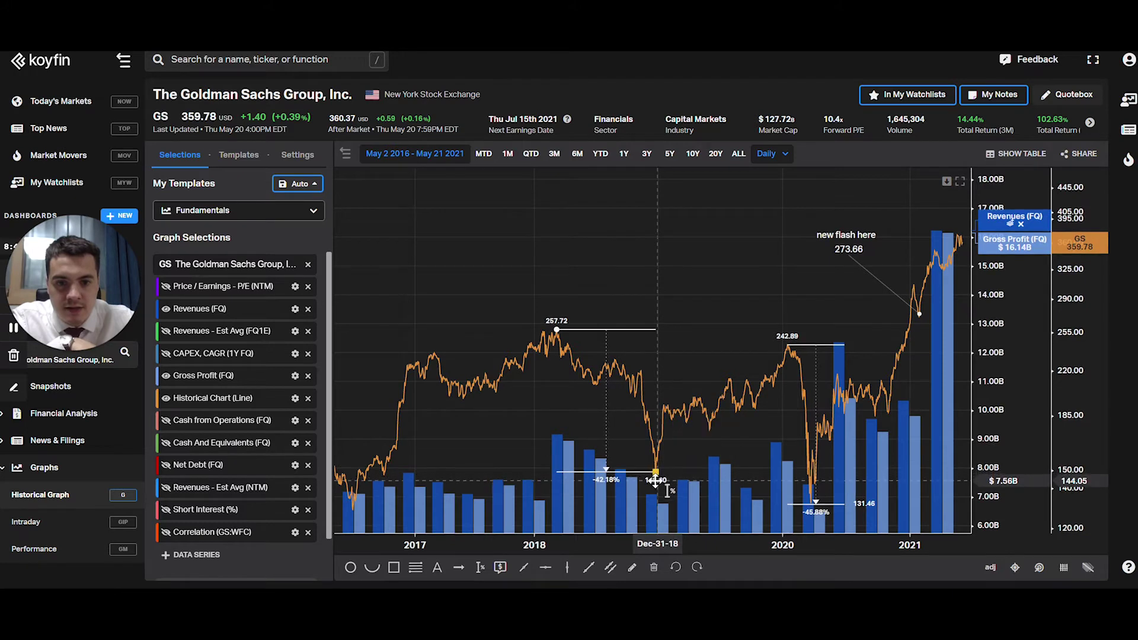
click(655, 479)
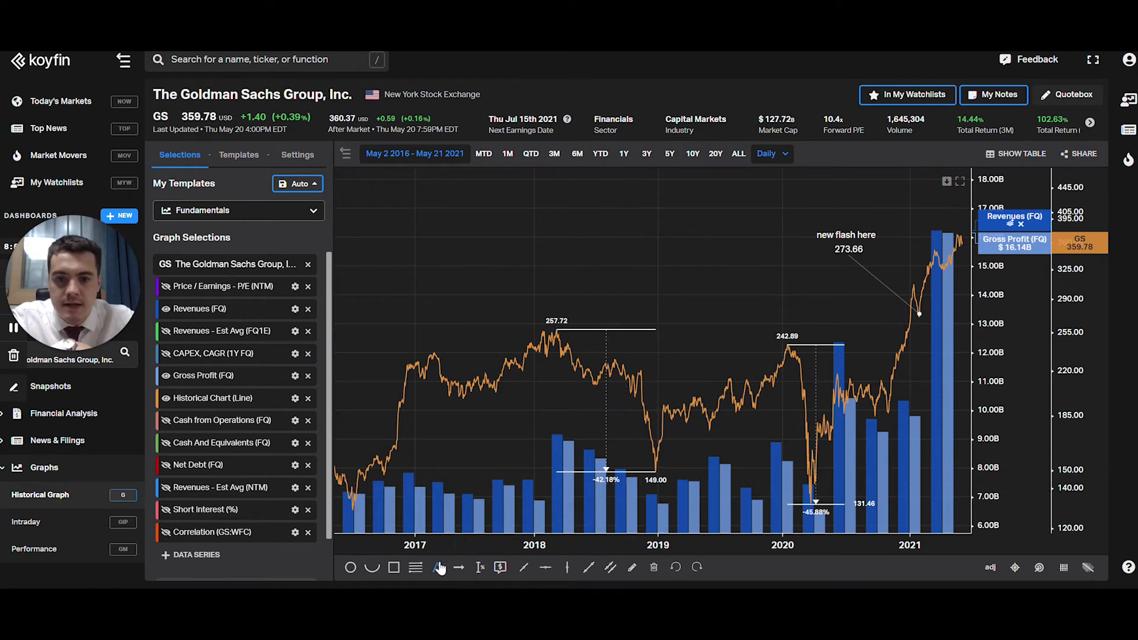
Draw a Fibonacci retracement from the March 2017 peak at 235.39 to the mid-2019 low at 181.12, and delete it.
click(416, 569)
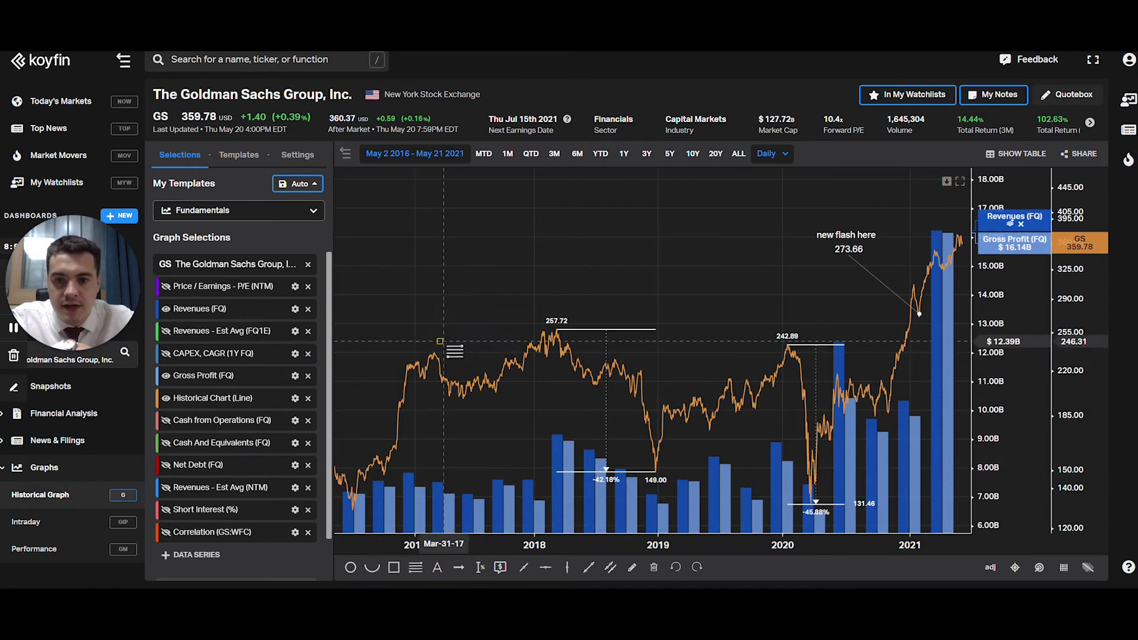
click(444, 348)
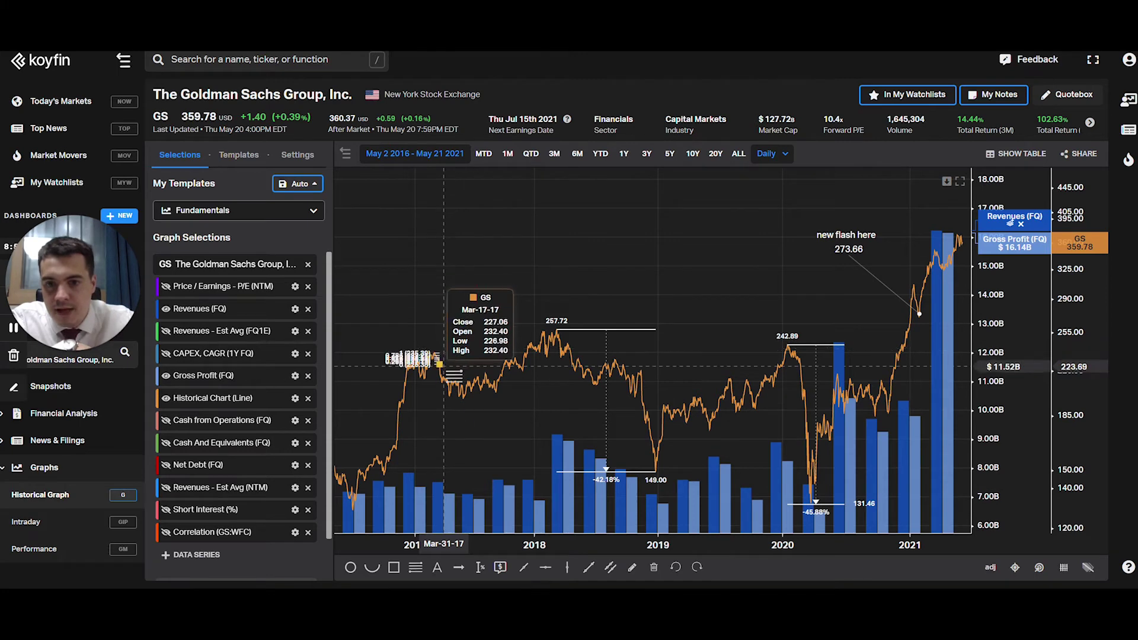
click(477, 427)
mouse_move(477, 427)
mouse_down()
mouse_move(466, 400)
mouse_move(655, 433)
mouse_move(657, 470)
mouse_move(784, 486)
mouse_move(818, 516)
mouse_move(831, 449)
mouse_move(859, 425)
mouse_move(906, 418)
mouse_move(723, 436)
mouse_move(742, 448)
mouse_move(726, 451)
mouse_move(726, 432)
mouse_up()
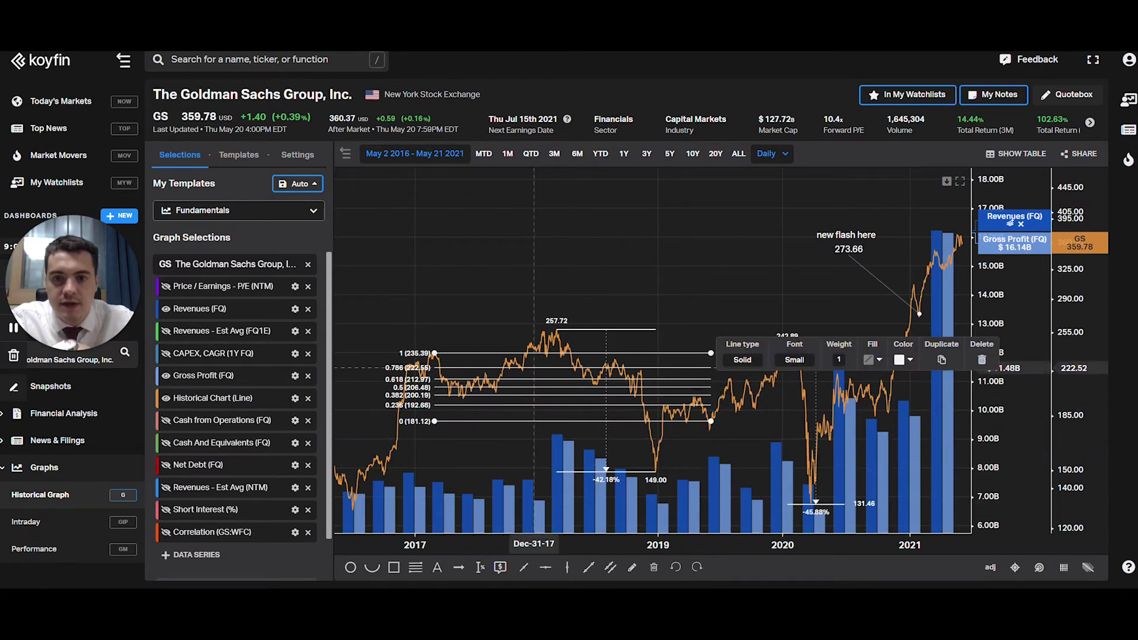
click(980, 360)
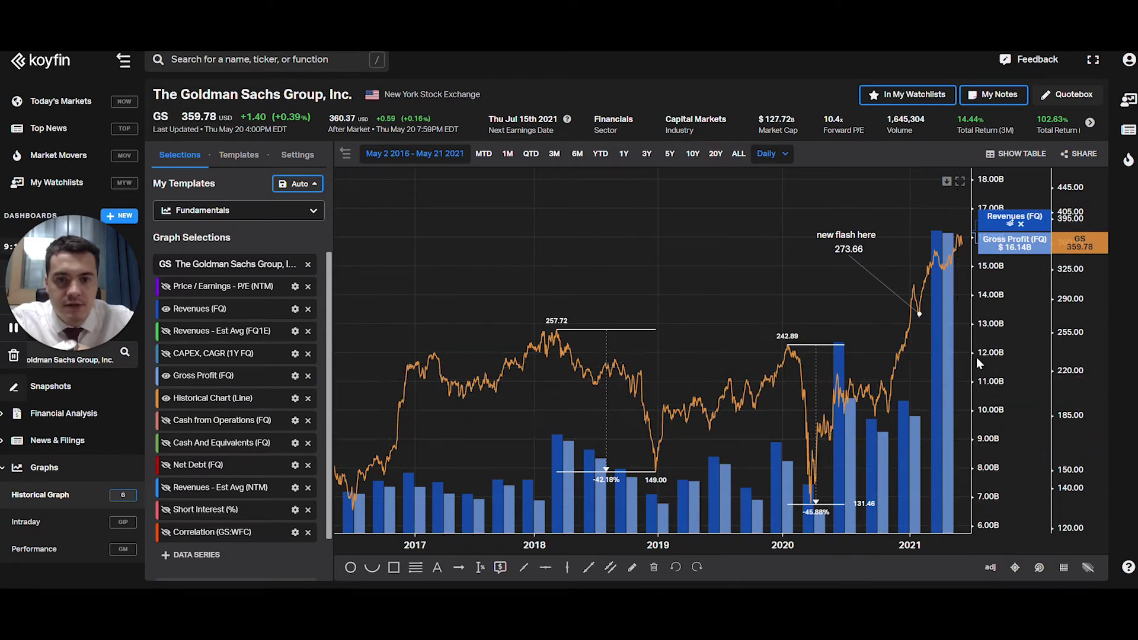
Add a price note at the March 2017 peak of 235.39 and place its text above the price line.
click(499, 567)
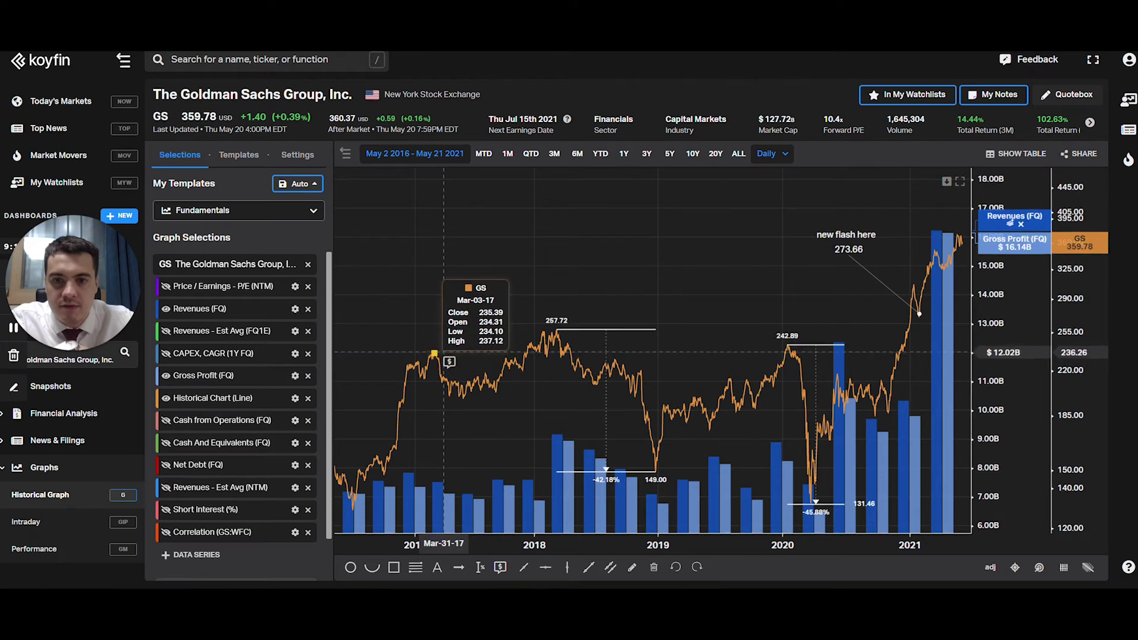
click(434, 353)
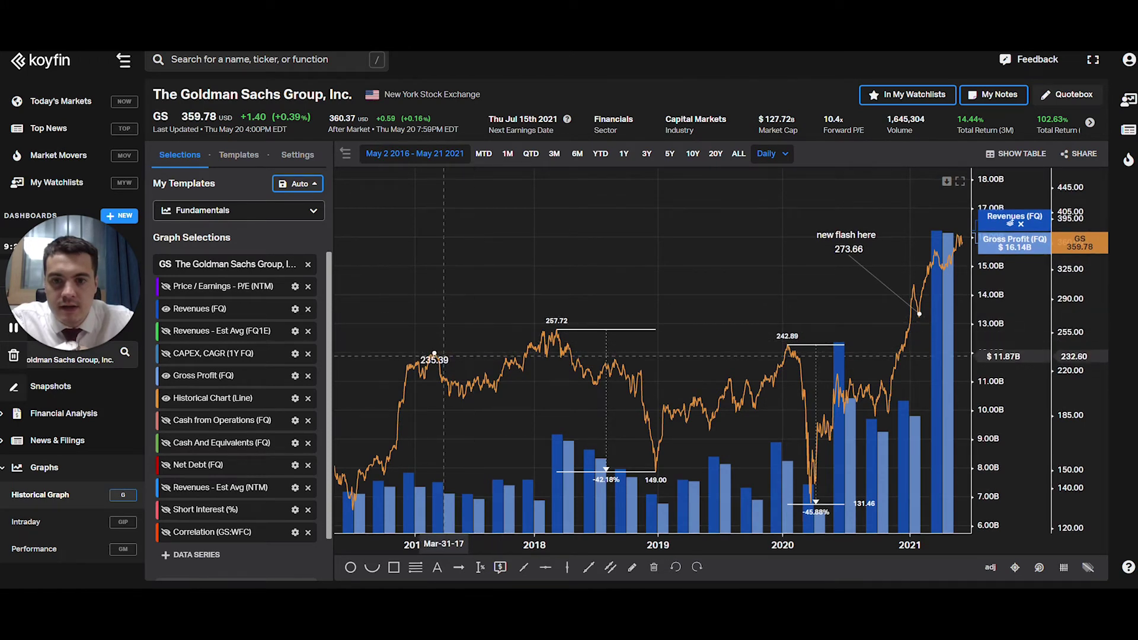
drag(435, 356, 476, 289)
click(473, 348)
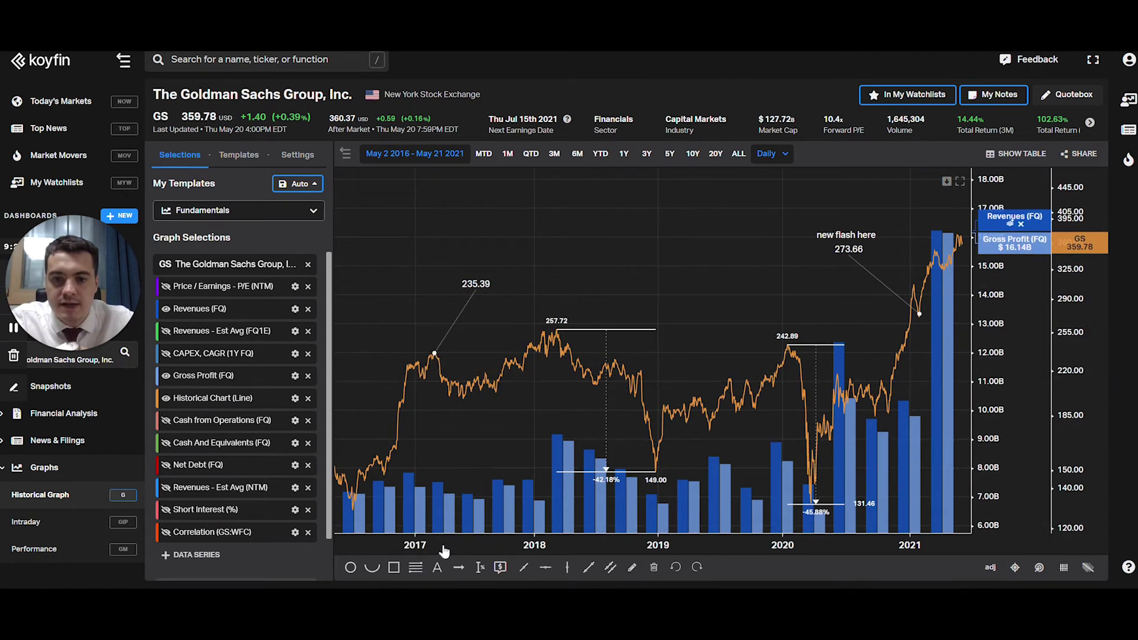
Draw a rising trend line along the price lows from spring 2017 to mid-2018.
click(525, 569)
click(453, 414)
click(605, 323)
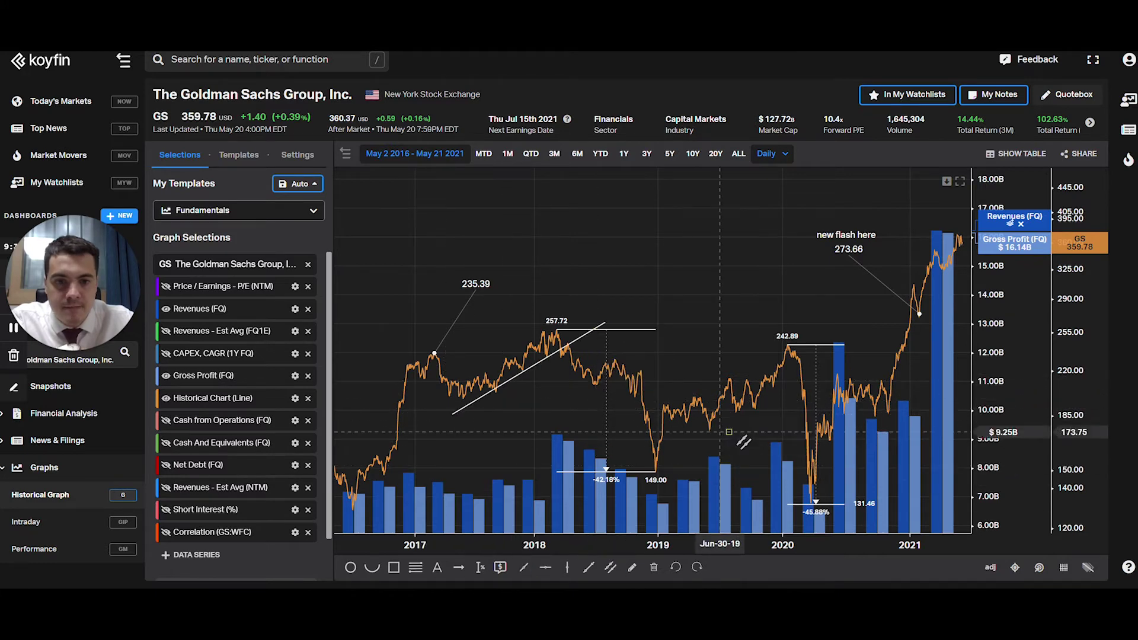
Draw a rising channel around the price from mid-2019 to early 2020 and widen it upward.
click(710, 421)
click(792, 357)
click(783, 341)
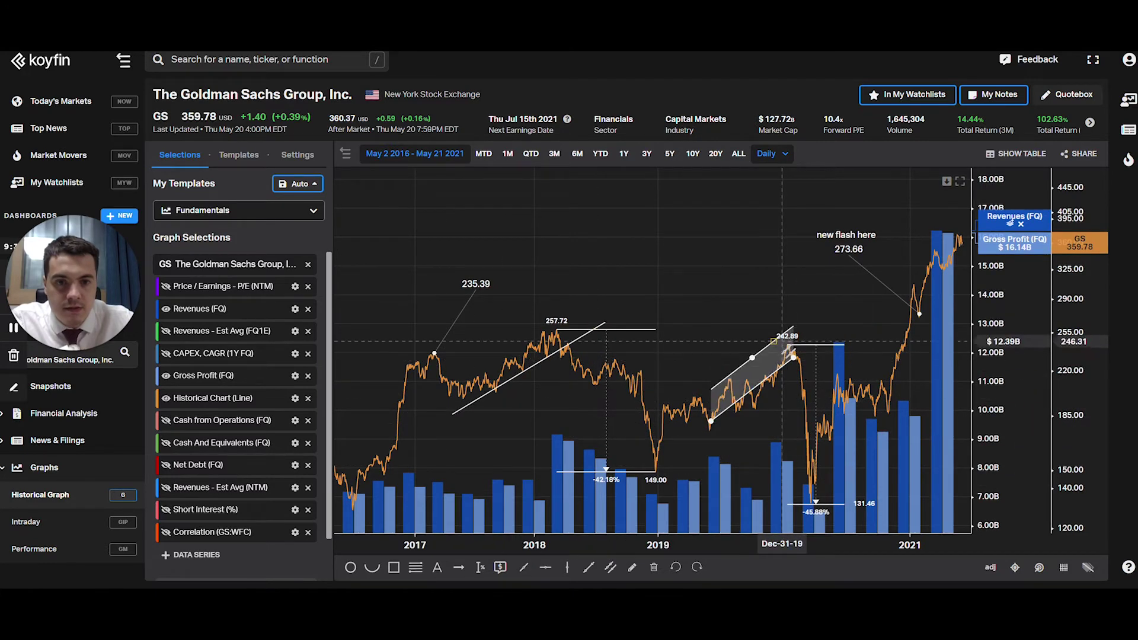
click(783, 321)
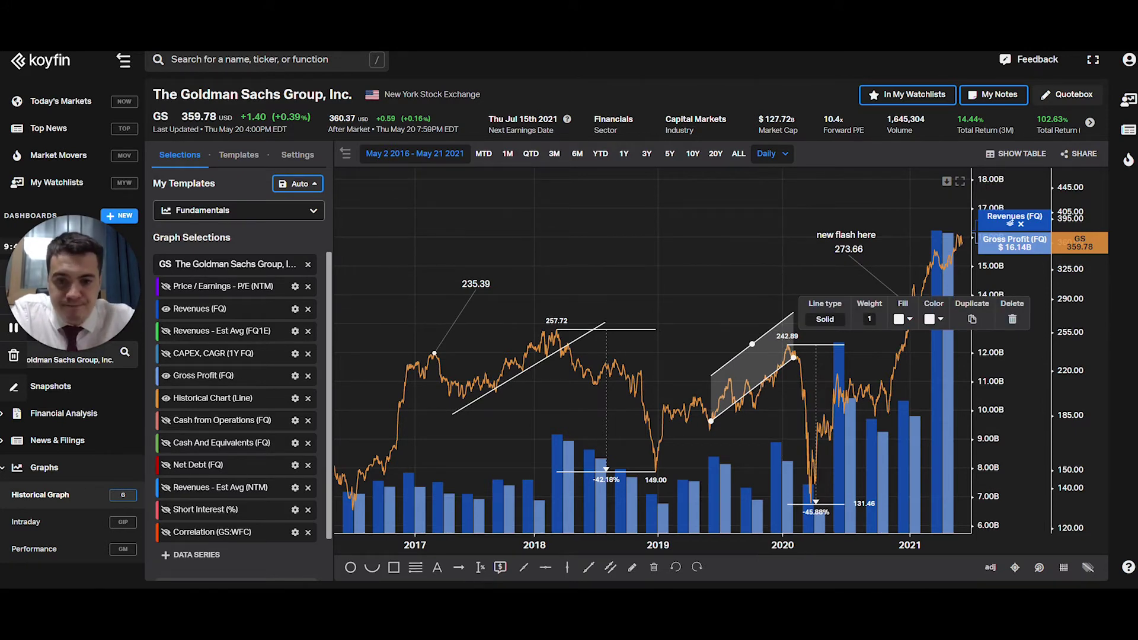
Undo the channel, the trend line and the repositioning of the March 2017 price note.
click(676, 570)
click(675, 570)
click(675, 570)
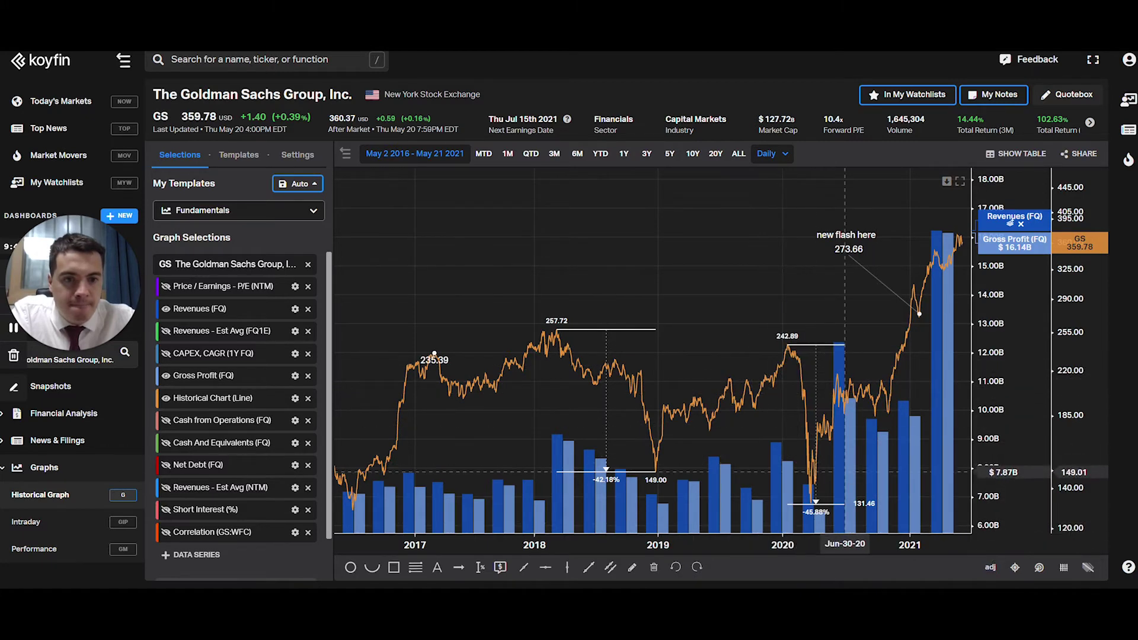
click(1039, 570)
click(1014, 569)
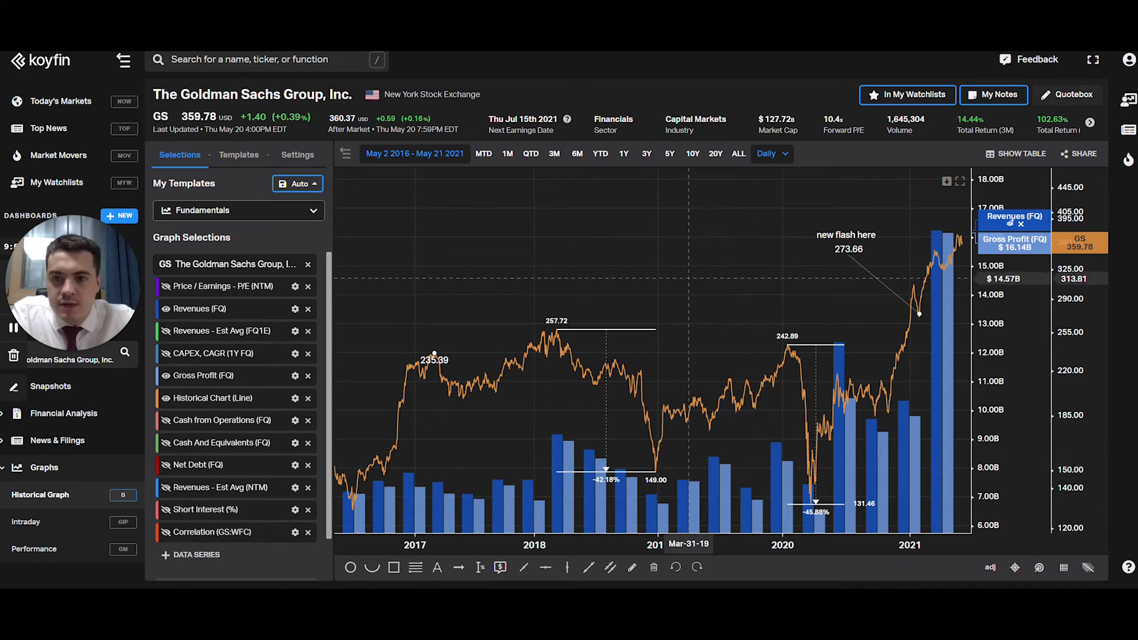
View the graph with the Technicals template and return to the Fundamentals template.
click(310, 217)
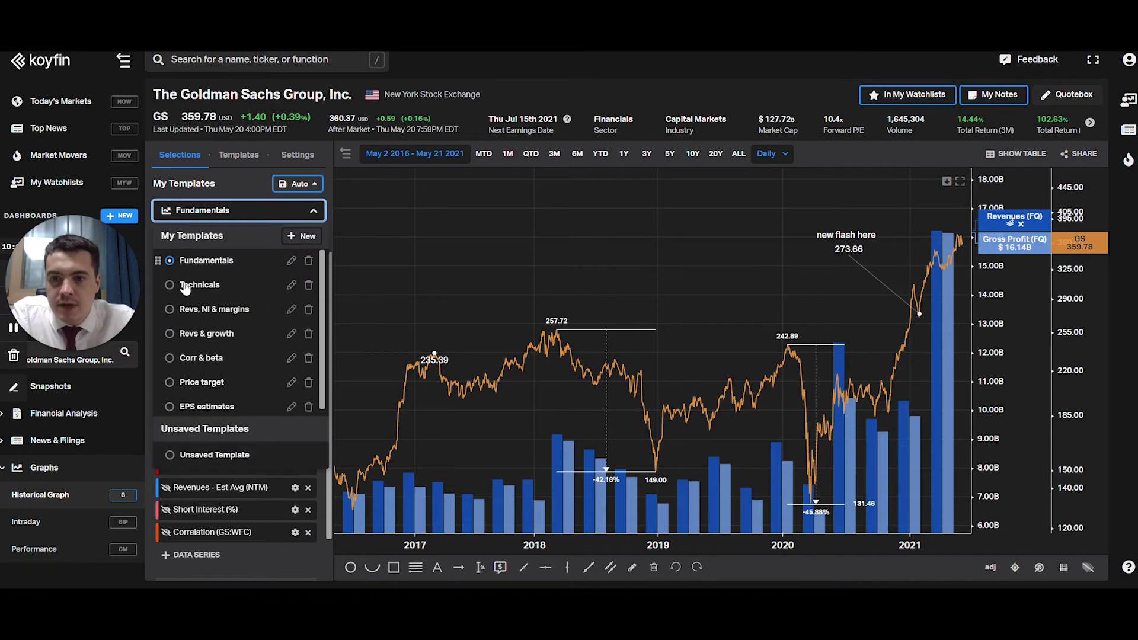
click(174, 285)
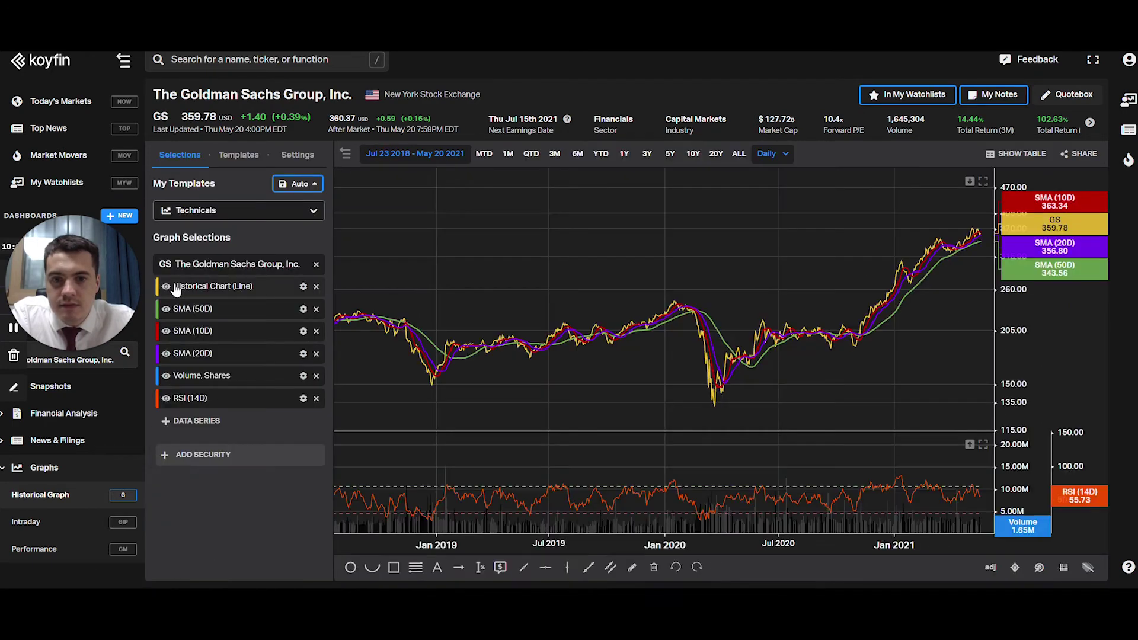
click(231, 211)
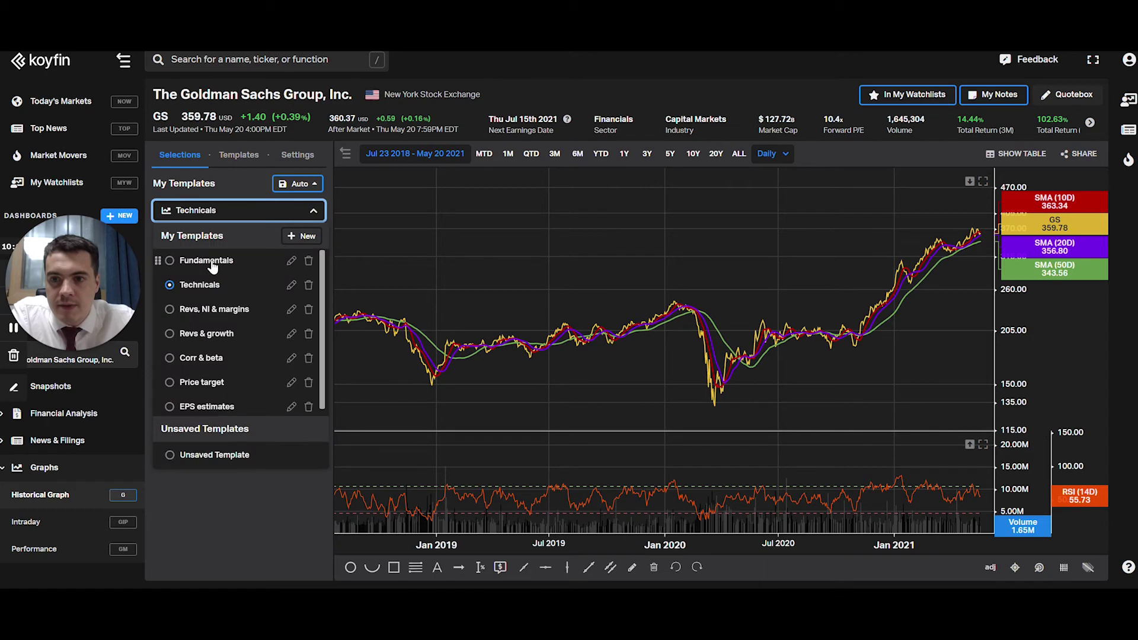
click(170, 262)
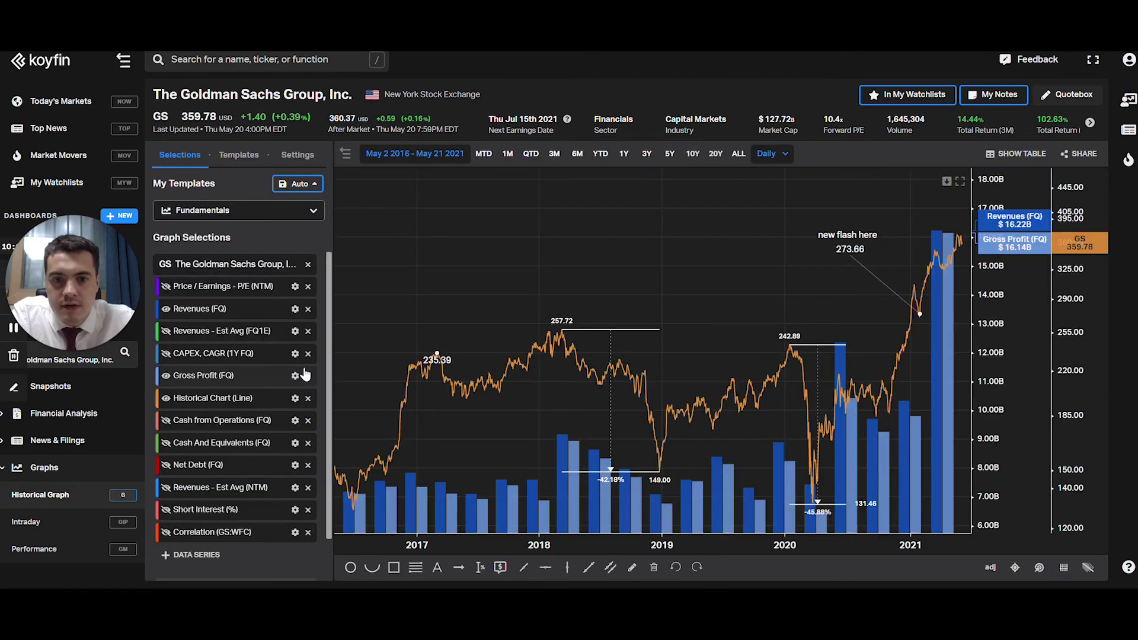
click(216, 60)
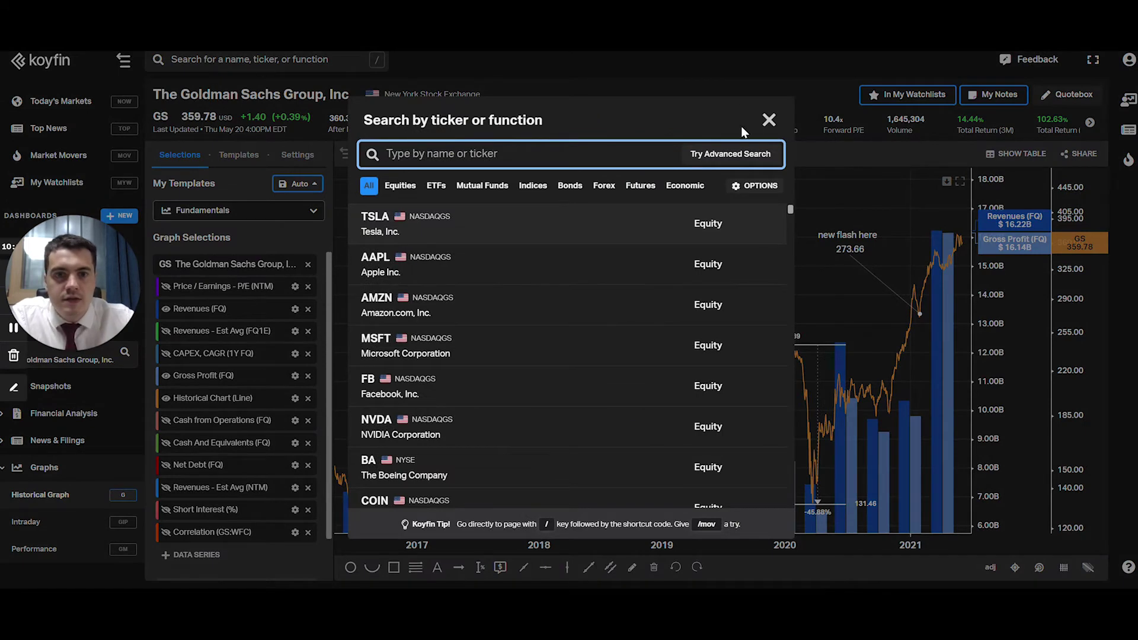
click(768, 120)
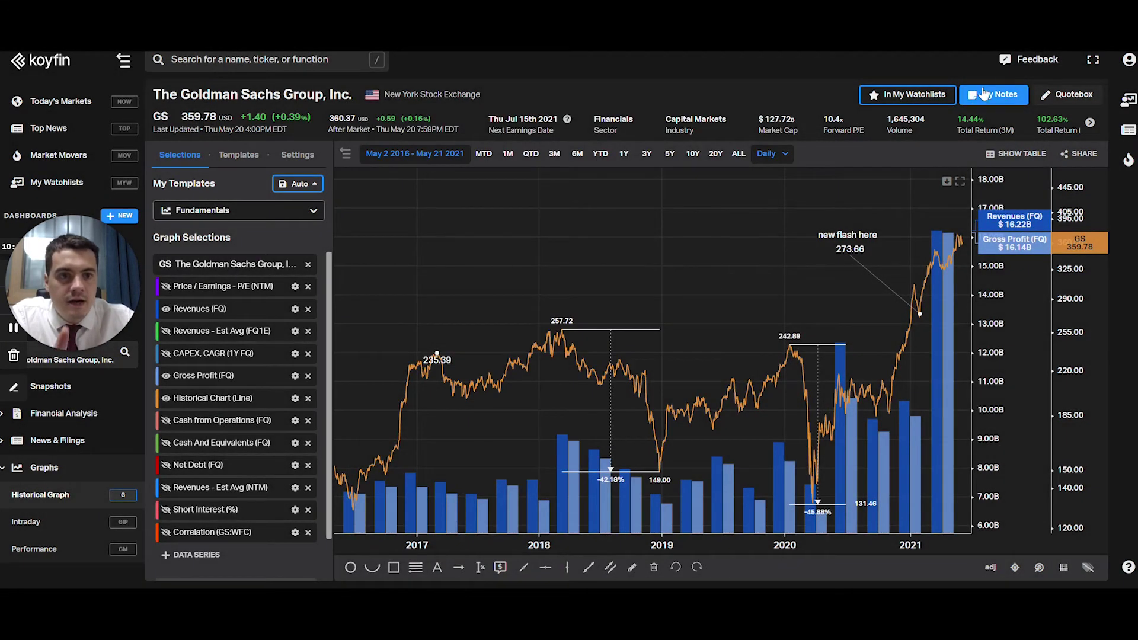
In the Goldman Sachs notes, add the line "godladfsdfsdfd" under "GS double top" and 123 in the table's last header cell, and close them.
click(985, 95)
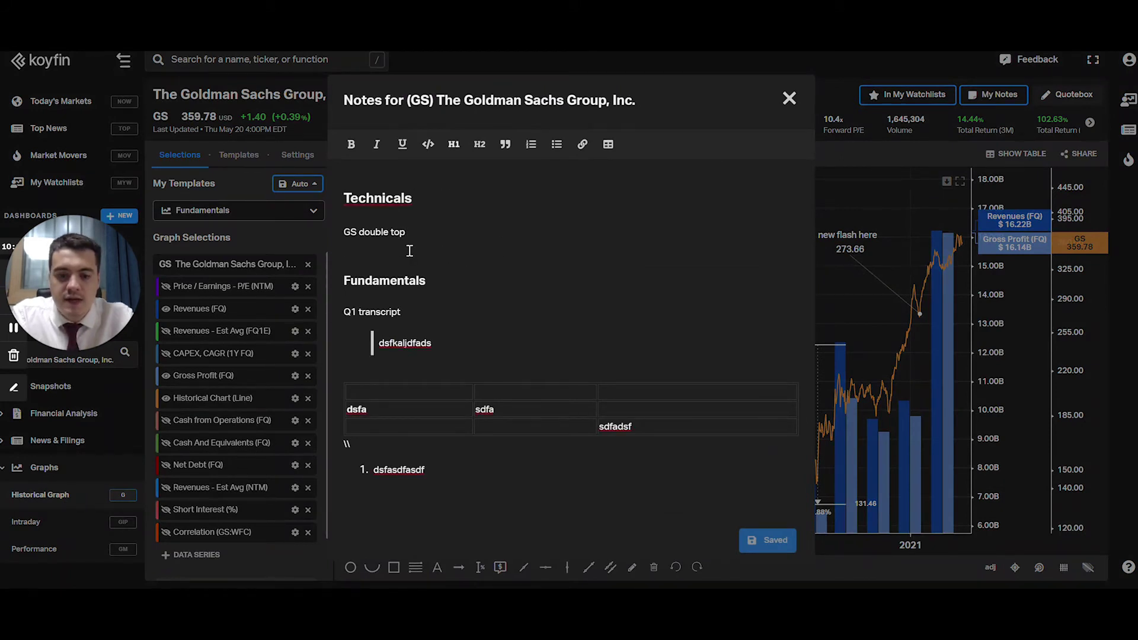
text(godladfsdfsdfd)
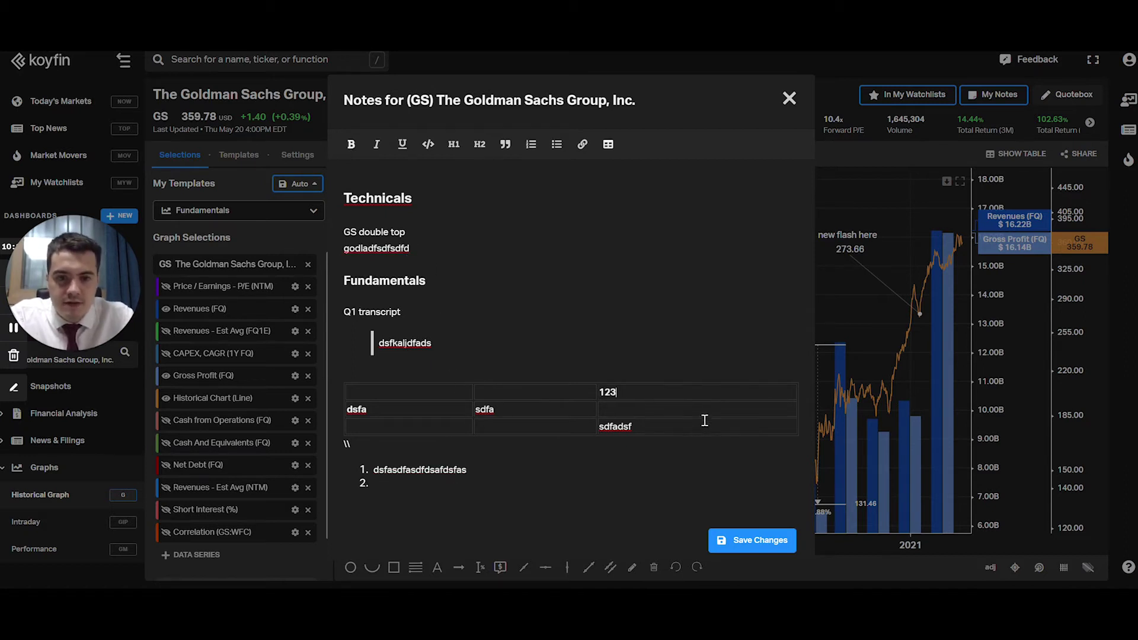
click(789, 97)
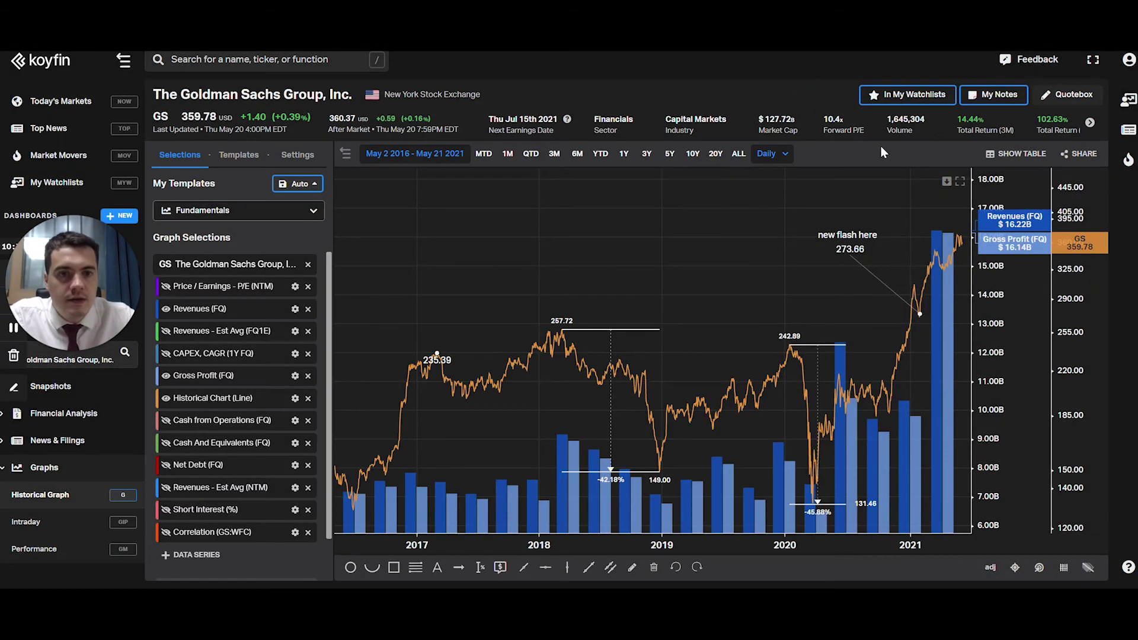
Find Microsoft Corporation (MSFT, NASDAQGS) by searching for "micros" and load it in the graph.
click(251, 59)
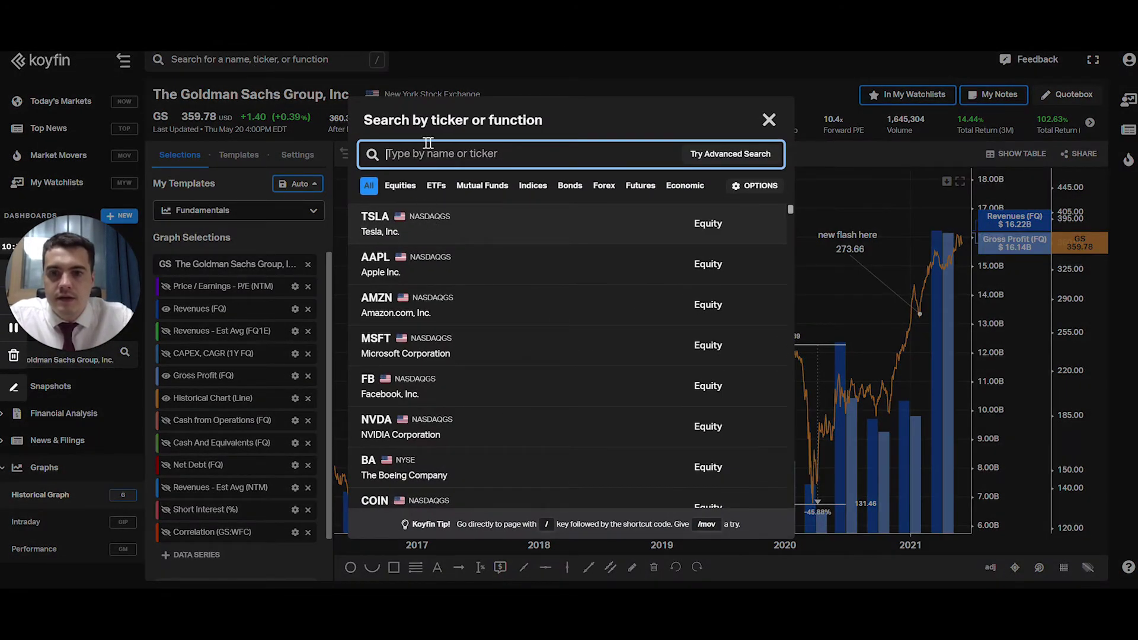
text(mi)
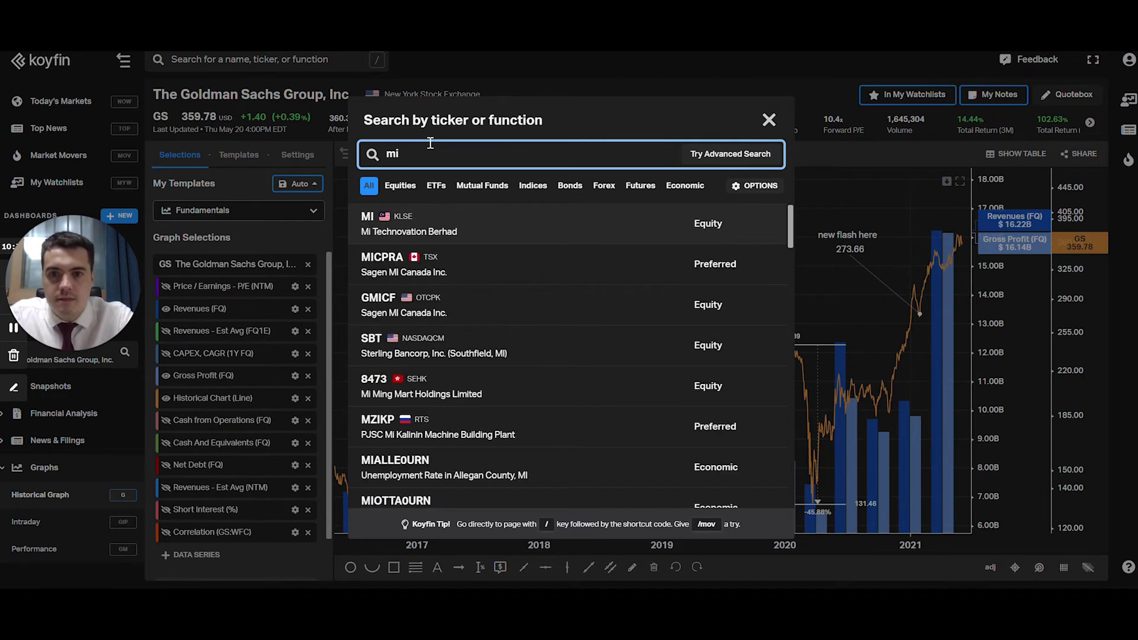
text(croso)
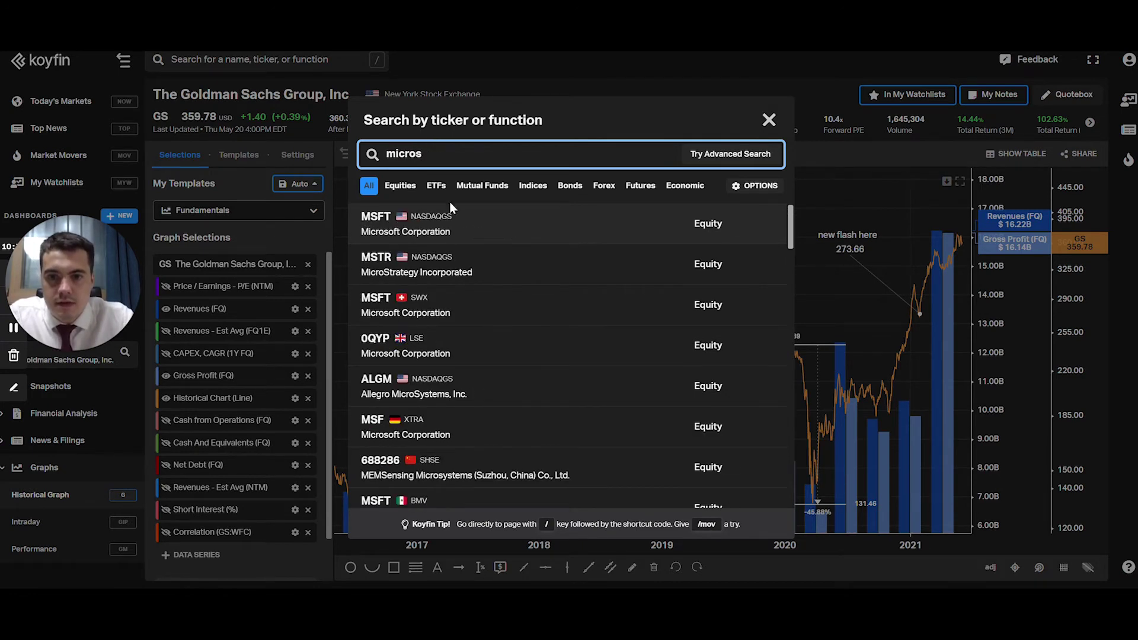
key(Return)
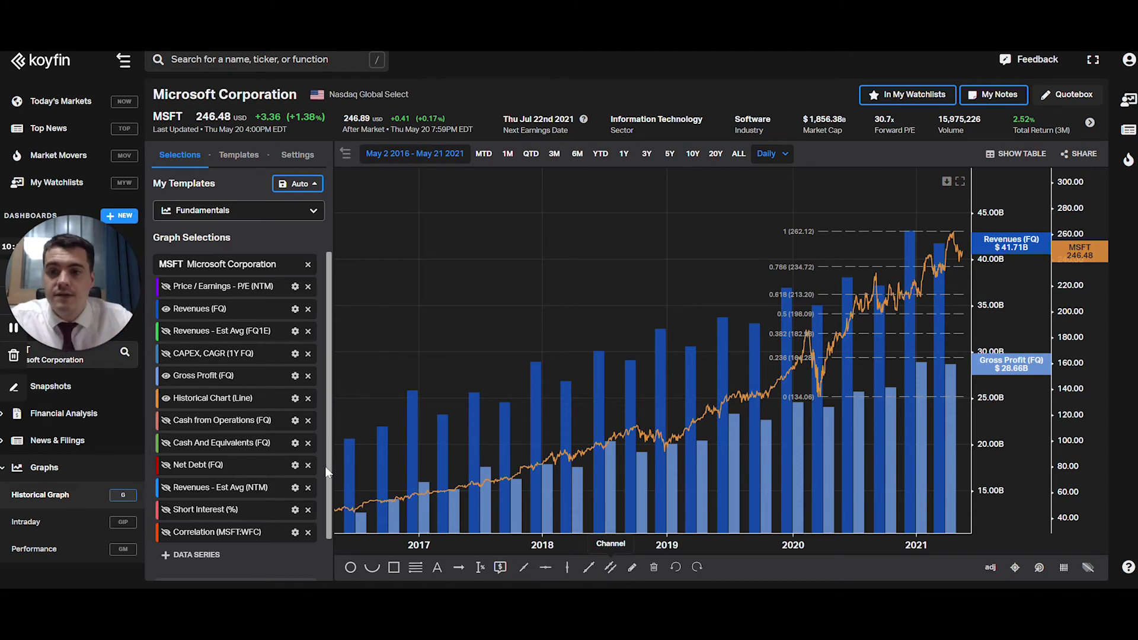
click(211, 60)
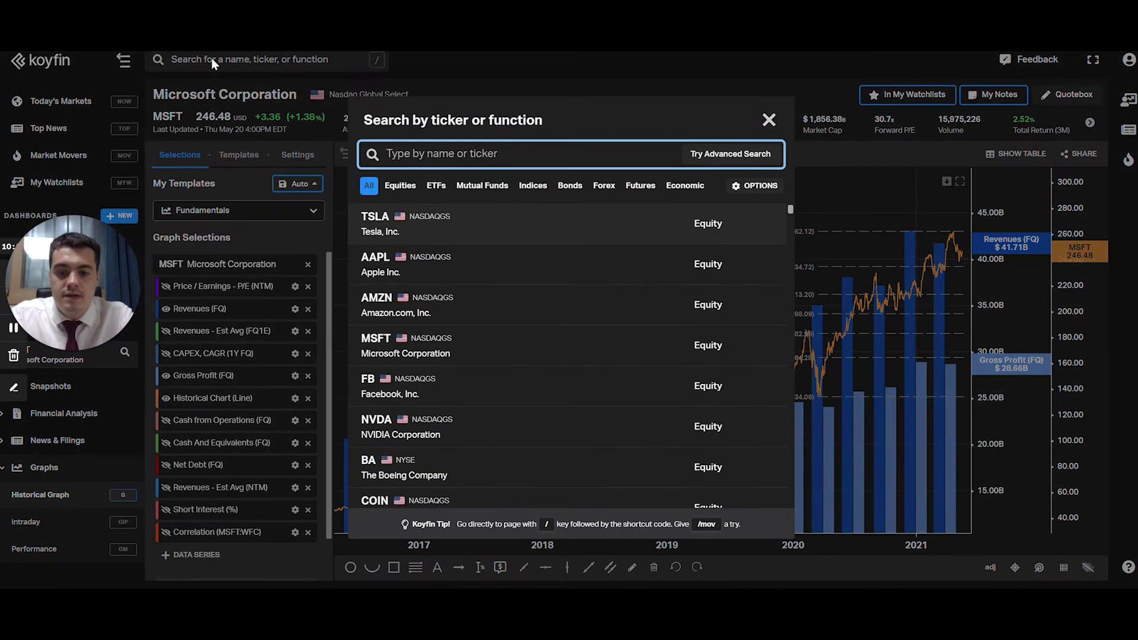
click(768, 119)
Append "fdsfadfa" to the last line of the Microsoft notes, add the line "fdsafdsafasdf", save the changes and close the notes.
click(995, 96)
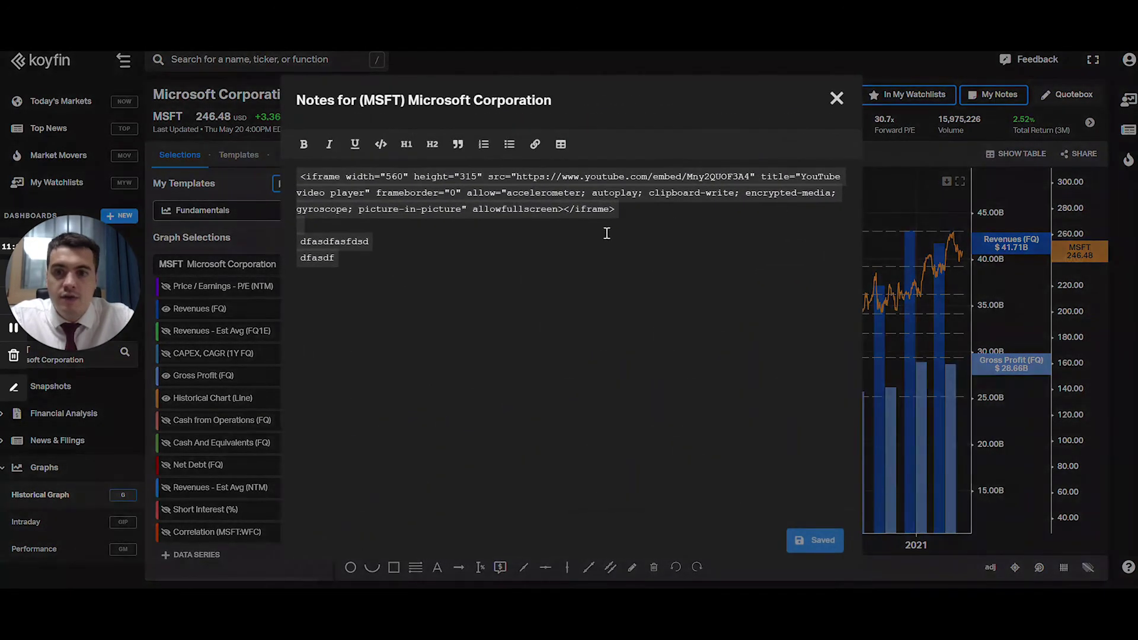
text(fdsfadfa)
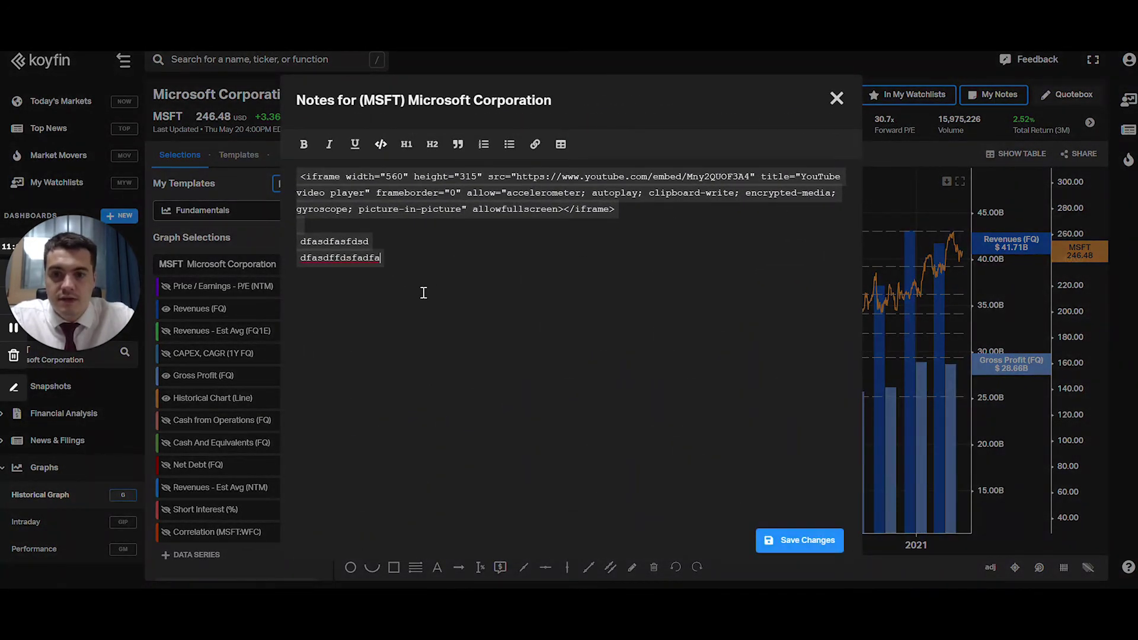
key(Return)
text(fdsafdsafasdf)
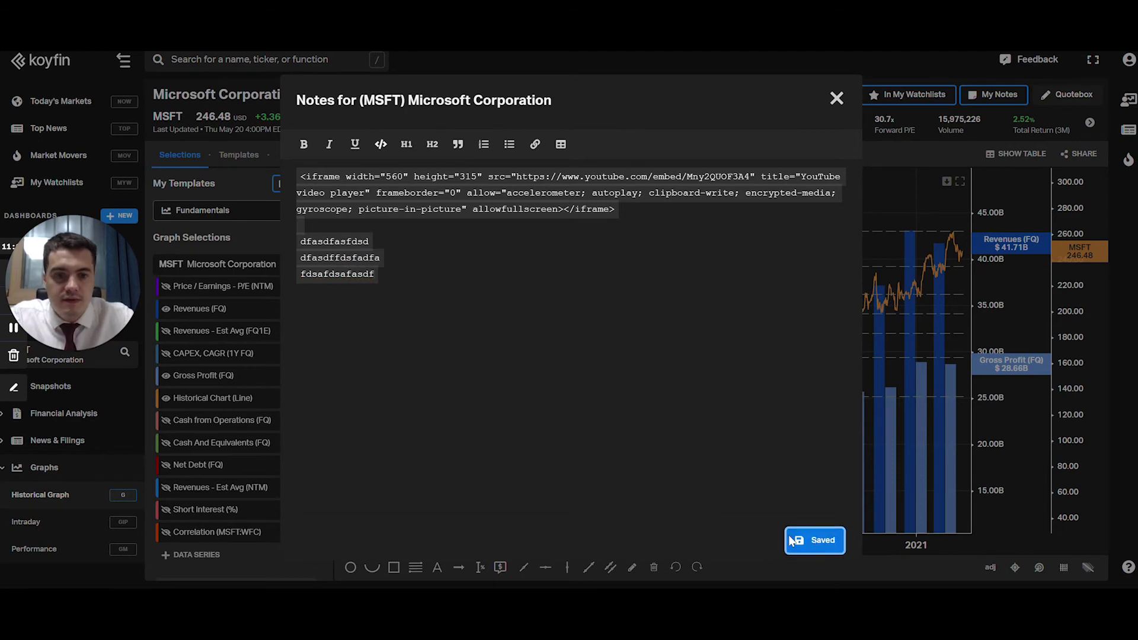
click(836, 98)
Find The Goldman Sachs Group by searching for "gs" and load it in the graph.
click(200, 64)
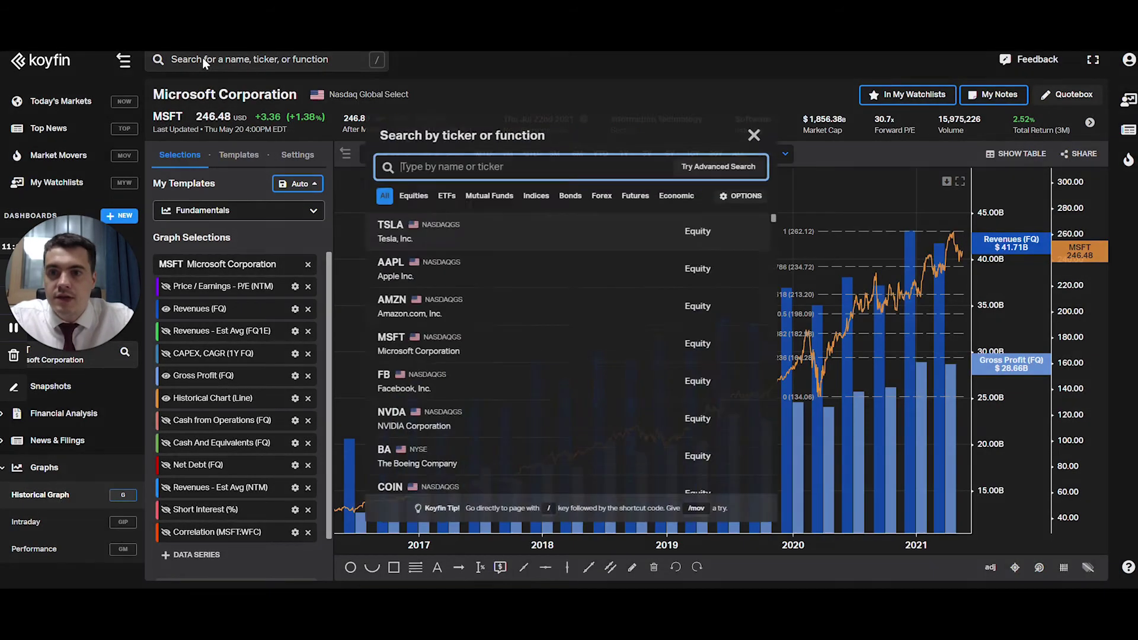
text(gs)
key(Return)
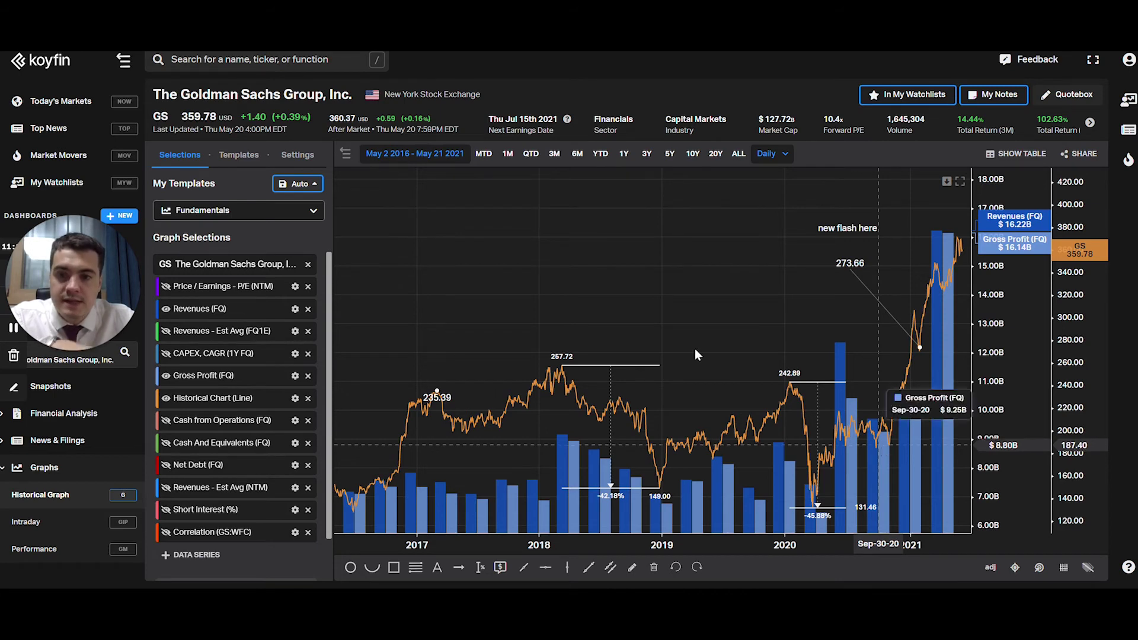
View the Goldman Sachs graph with the EPS estimates template and switch to the Price target template.
click(312, 212)
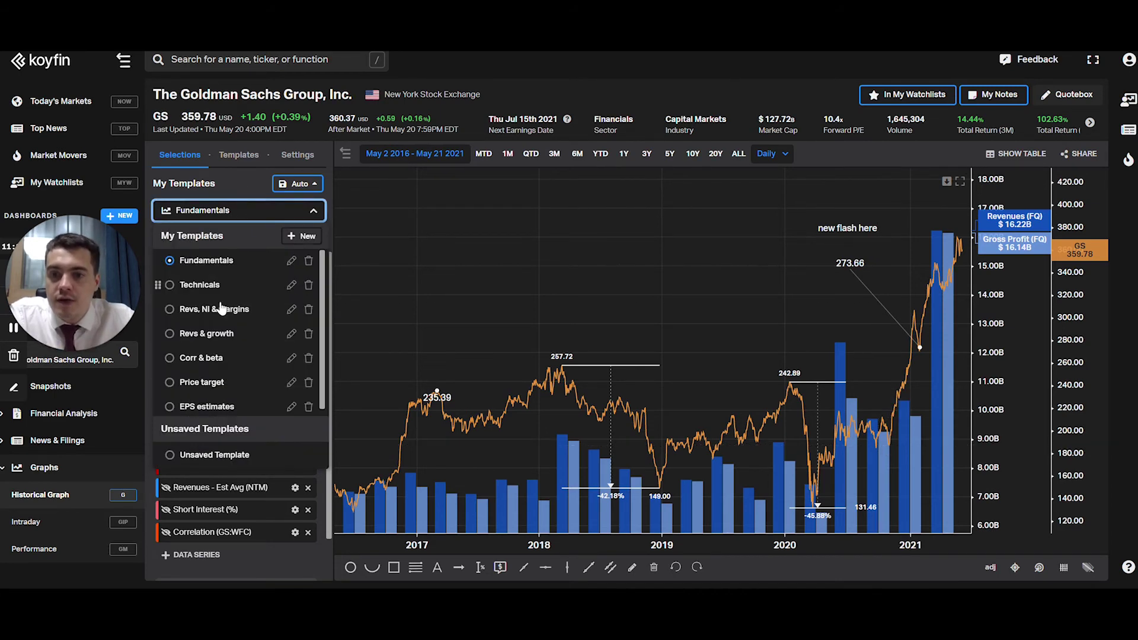
scroll(187, 415, down, 1)
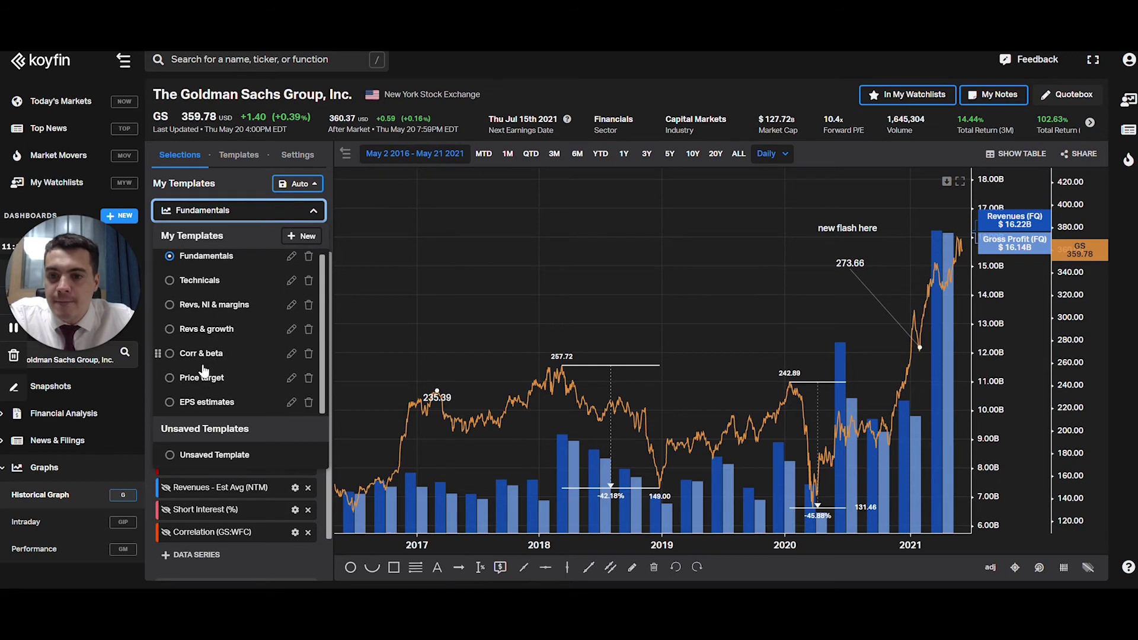
click(170, 403)
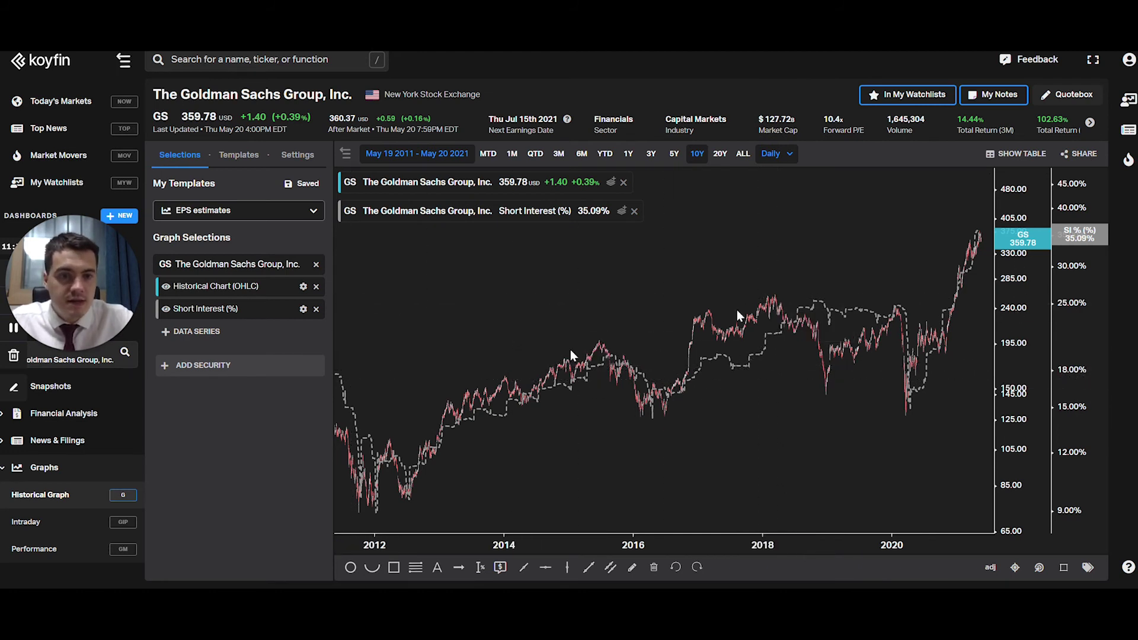
click(305, 213)
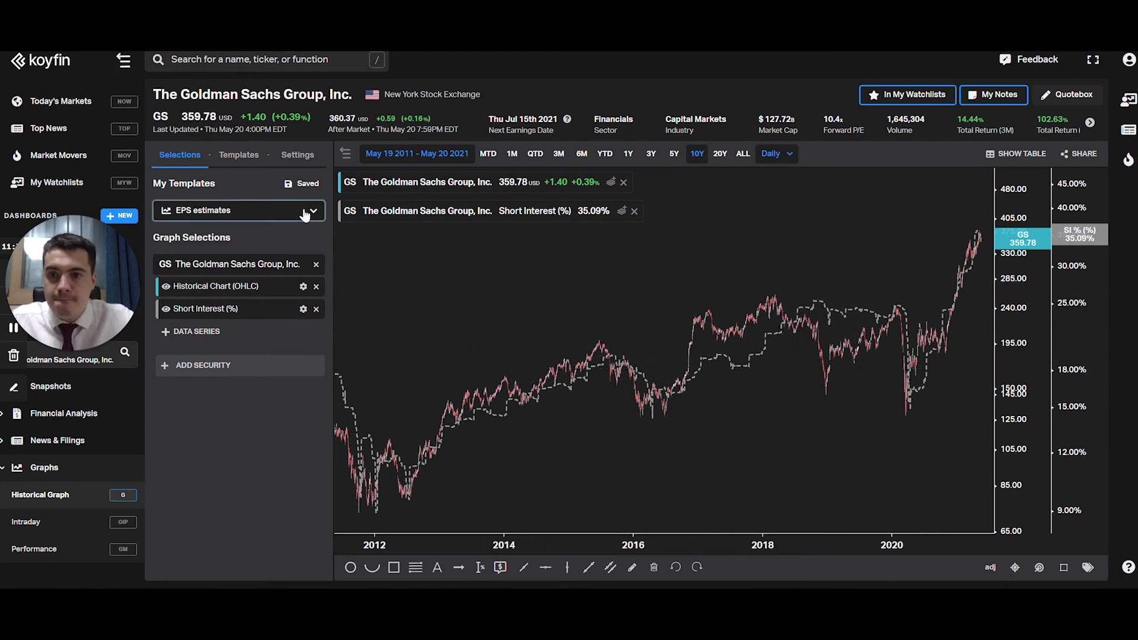
click(186, 385)
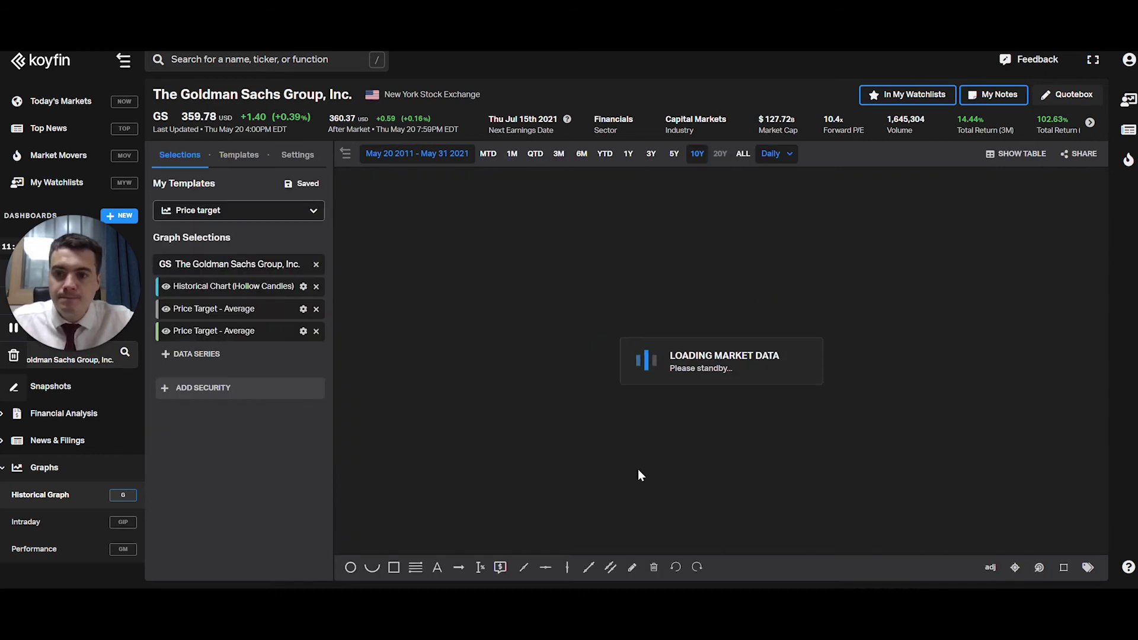
View the Goldman Sachs graph with the Corr & beta template and switch to the Revs & growth template.
click(313, 210)
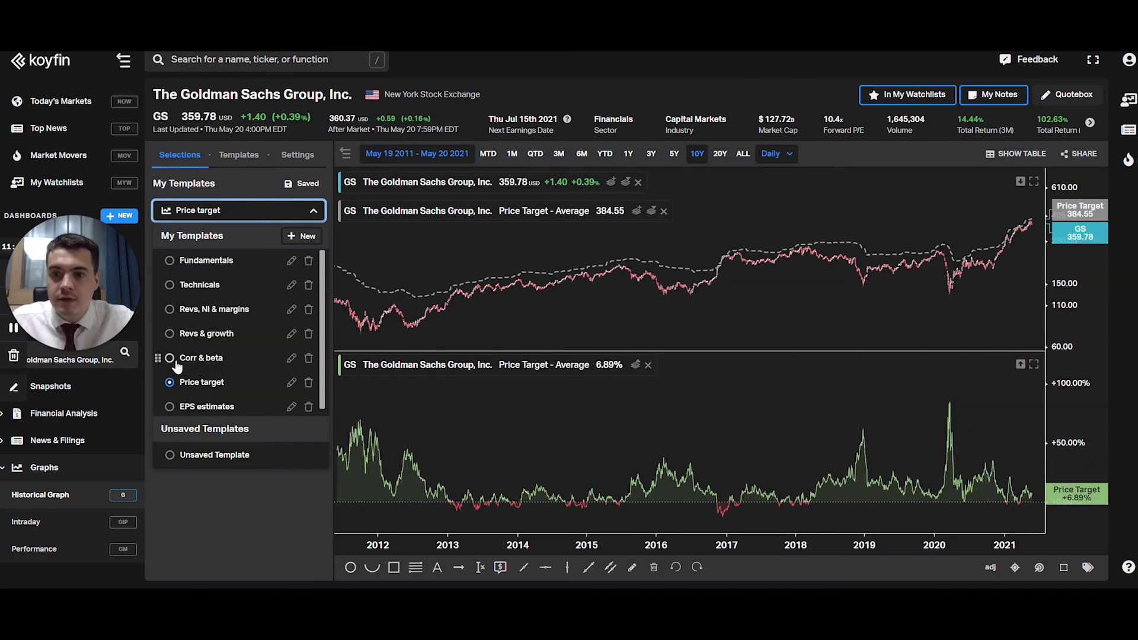
click(186, 359)
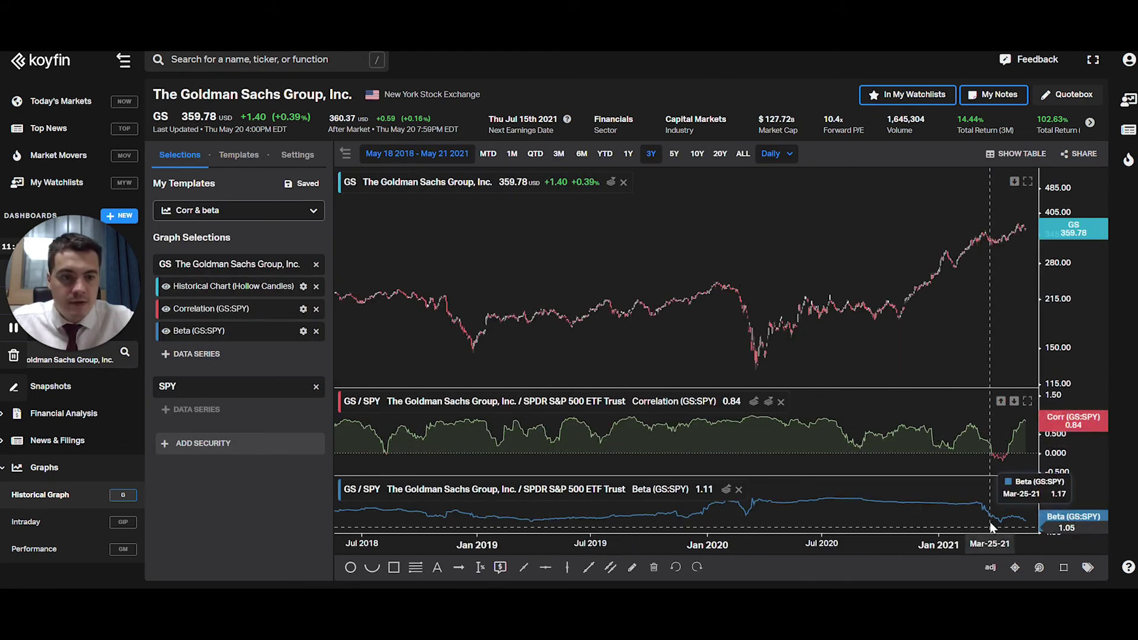
click(256, 216)
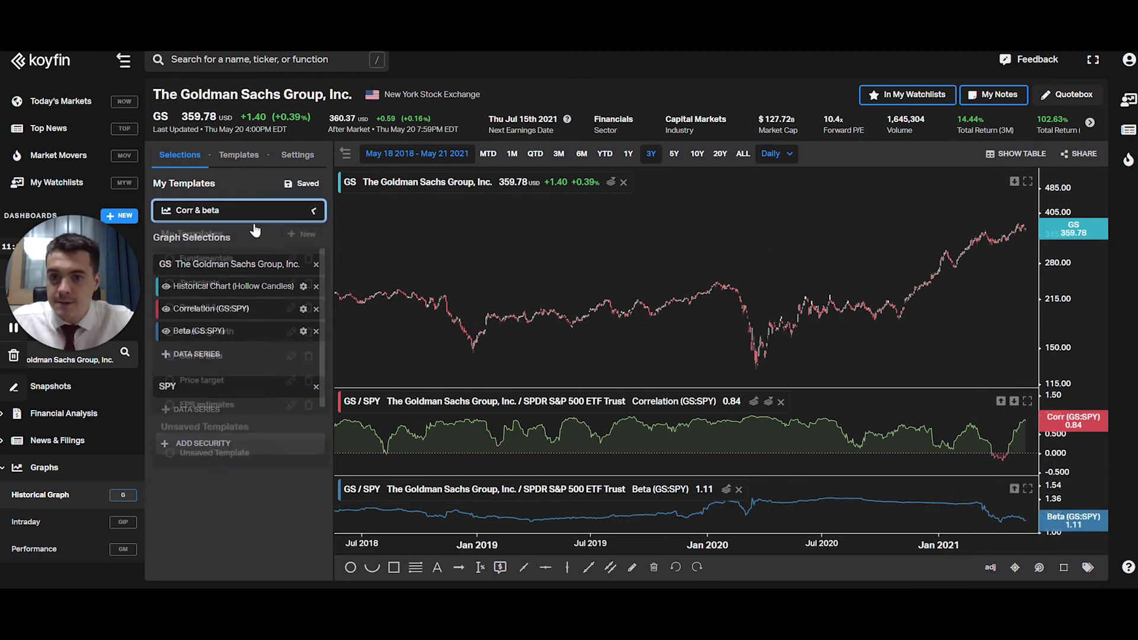
click(195, 343)
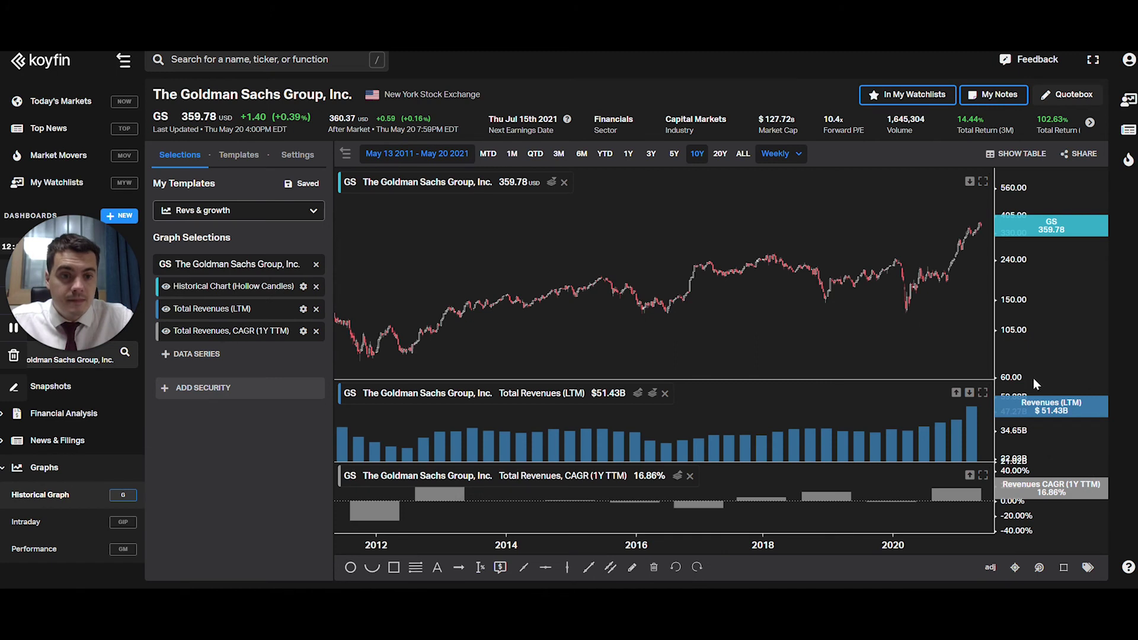
View the Goldman Sachs graph with the Revs, NI & margins template and switch to the Technicals template.
click(224, 213)
click(217, 313)
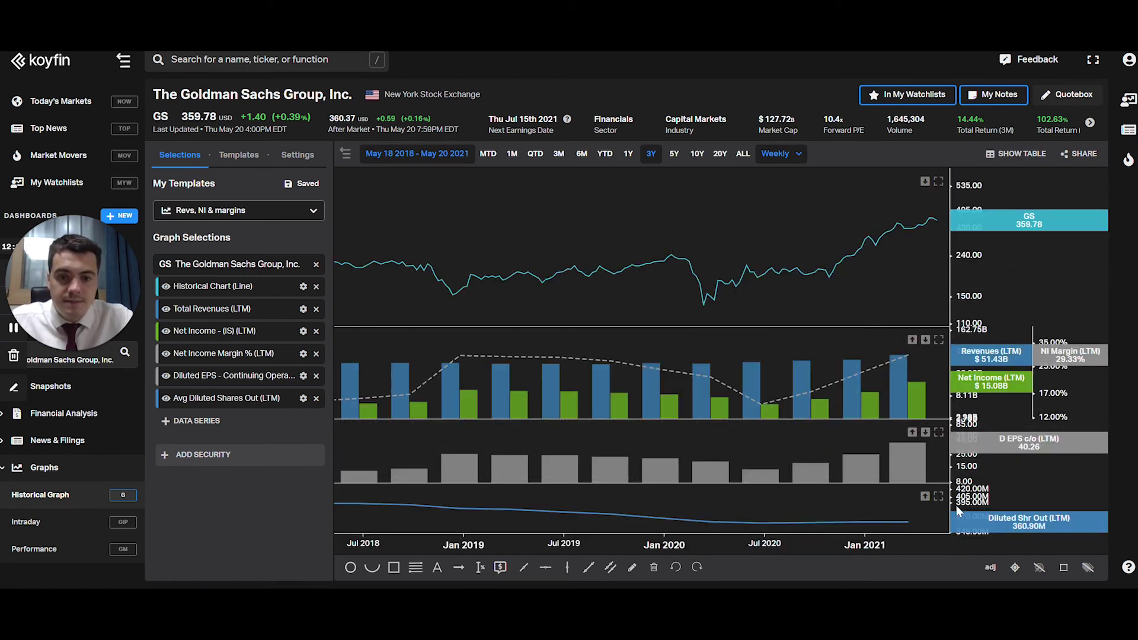
click(303, 210)
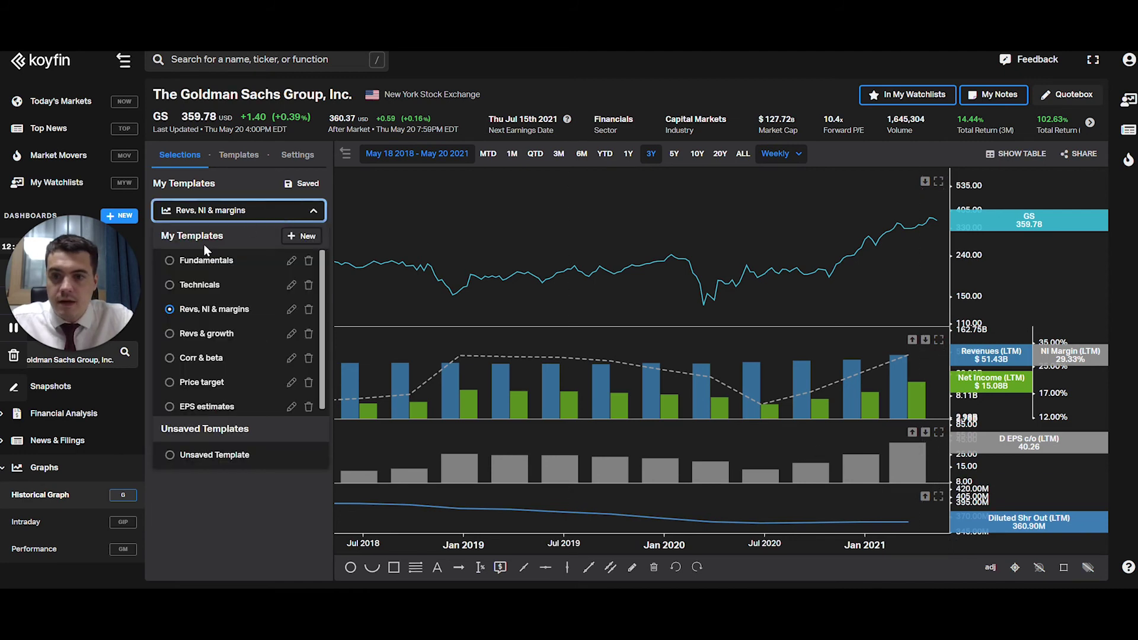
click(171, 286)
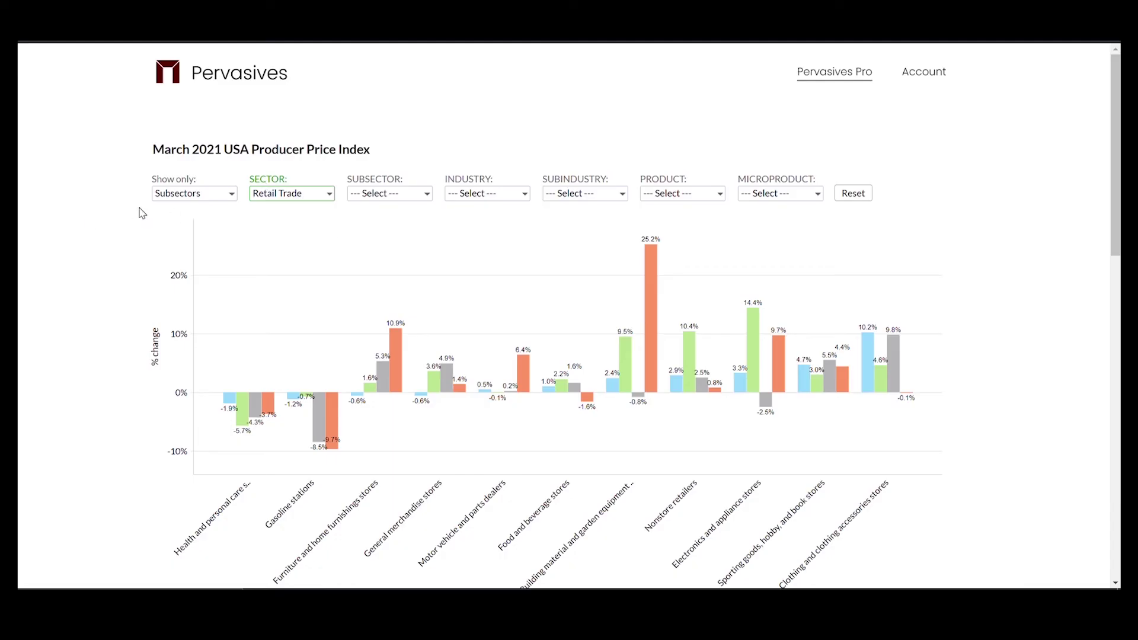
In Pervasives, choose a sector other than Retail Trade for the March 2021 USA Producer Price Index chart.
scroll(196, 177, down, 1)
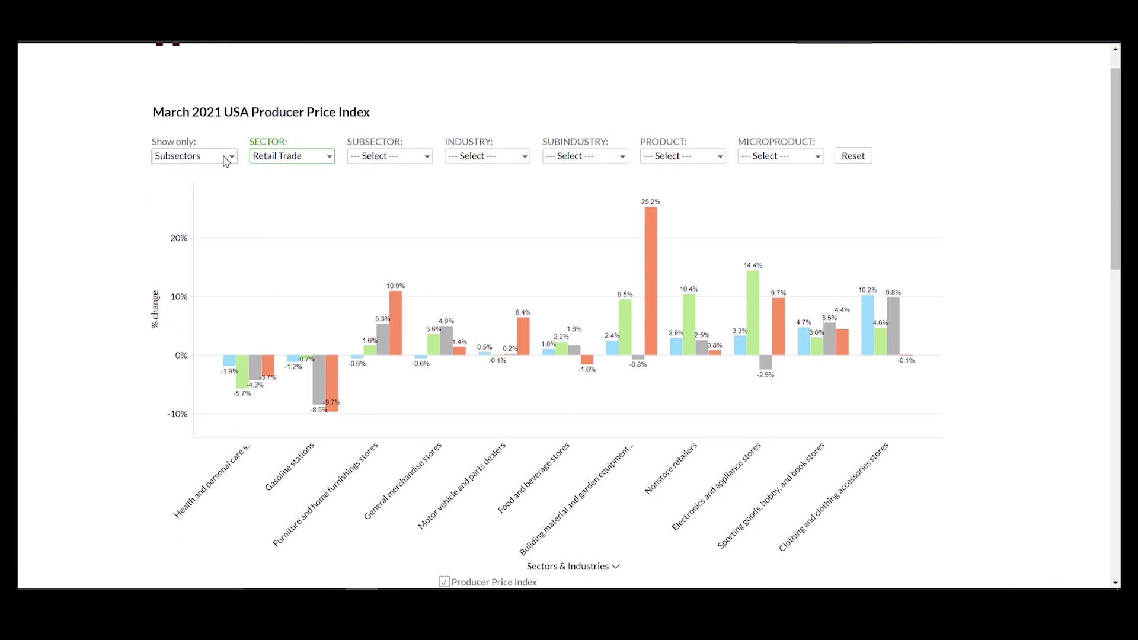
click(329, 156)
click(278, 338)
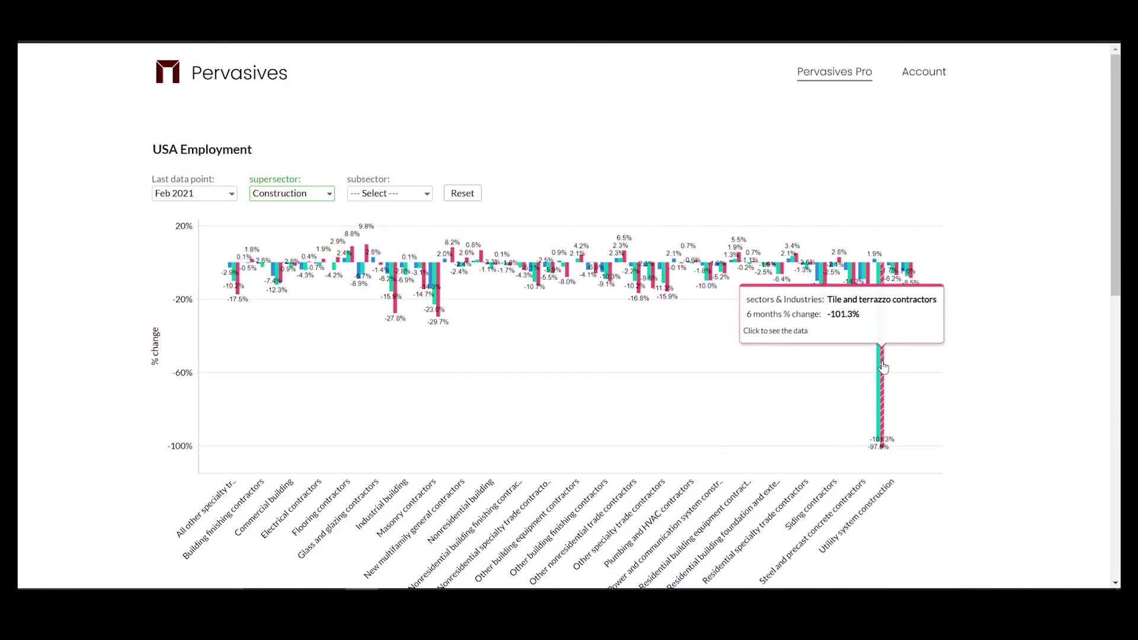
Filter the USA Employment chart by the Information supersector and pick another supersector from further down the list.
click(296, 194)
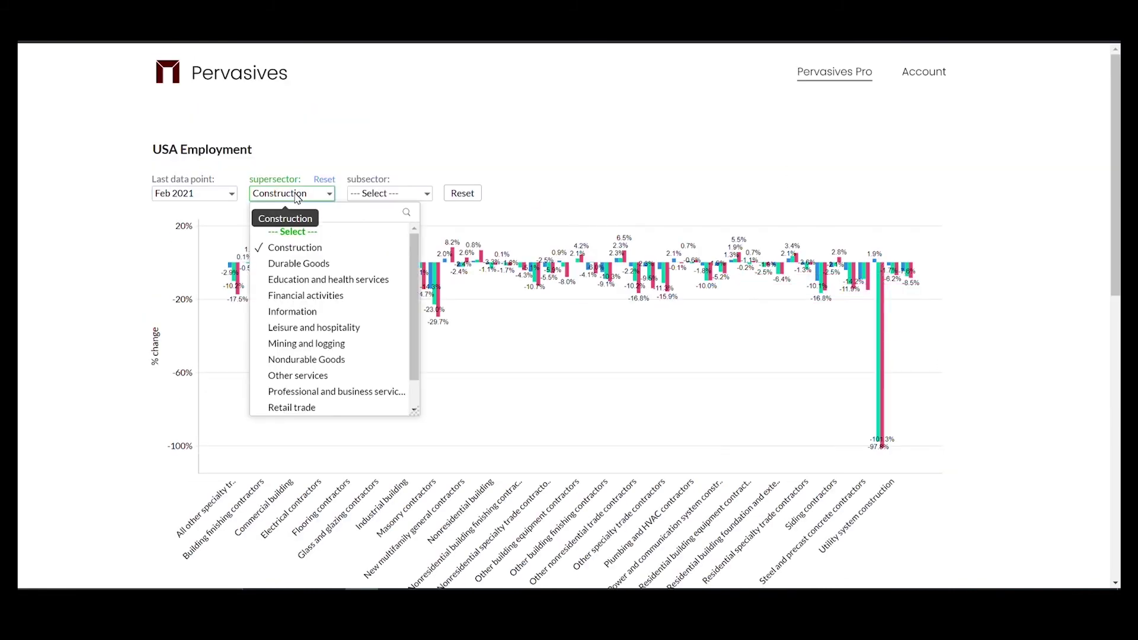
click(314, 311)
click(327, 196)
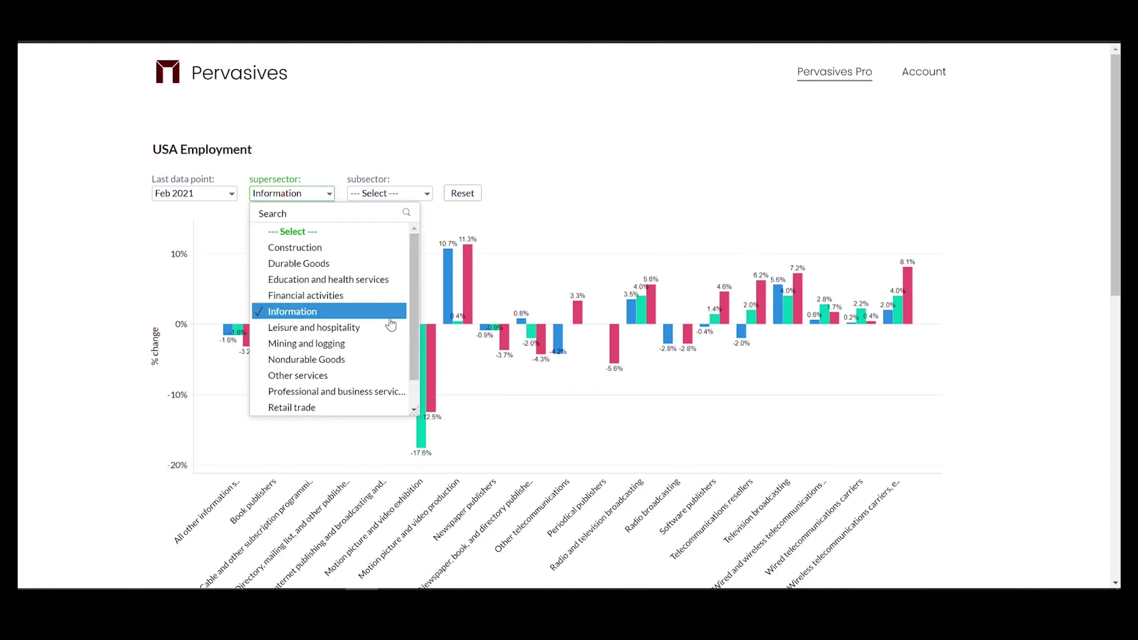
scroll(390, 325, down, 2)
click(356, 376)
mouse_move(452, 408)
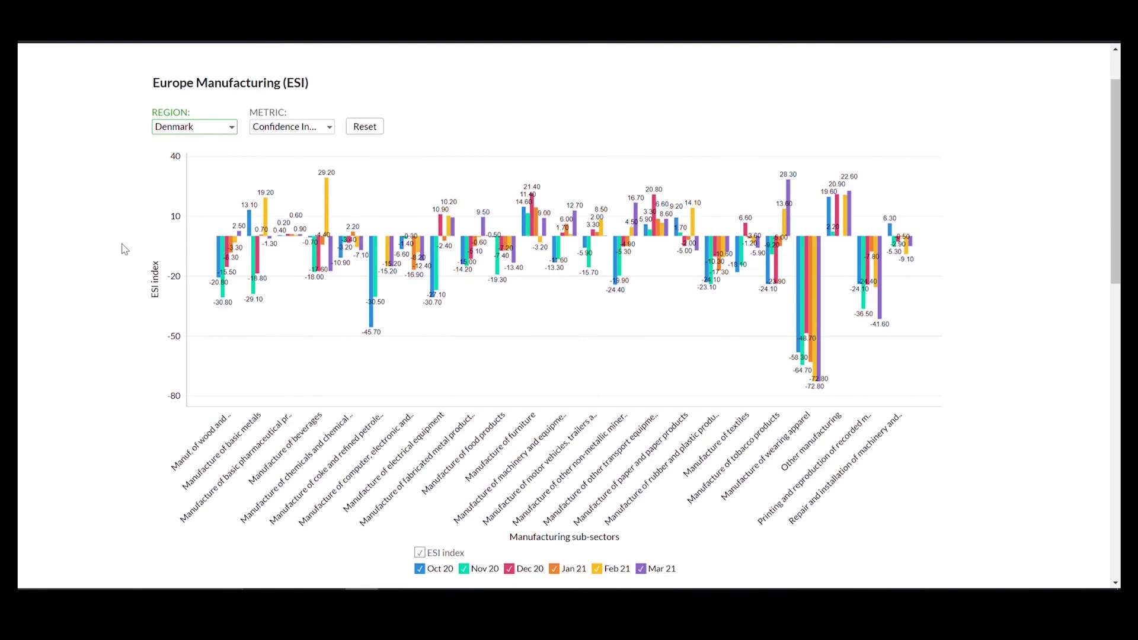
Set the region of the Europe Manufacturing (ESI) chart to Euro area and examine its bars.
click(195, 127)
scroll(241, 218, down, 3)
click(196, 258)
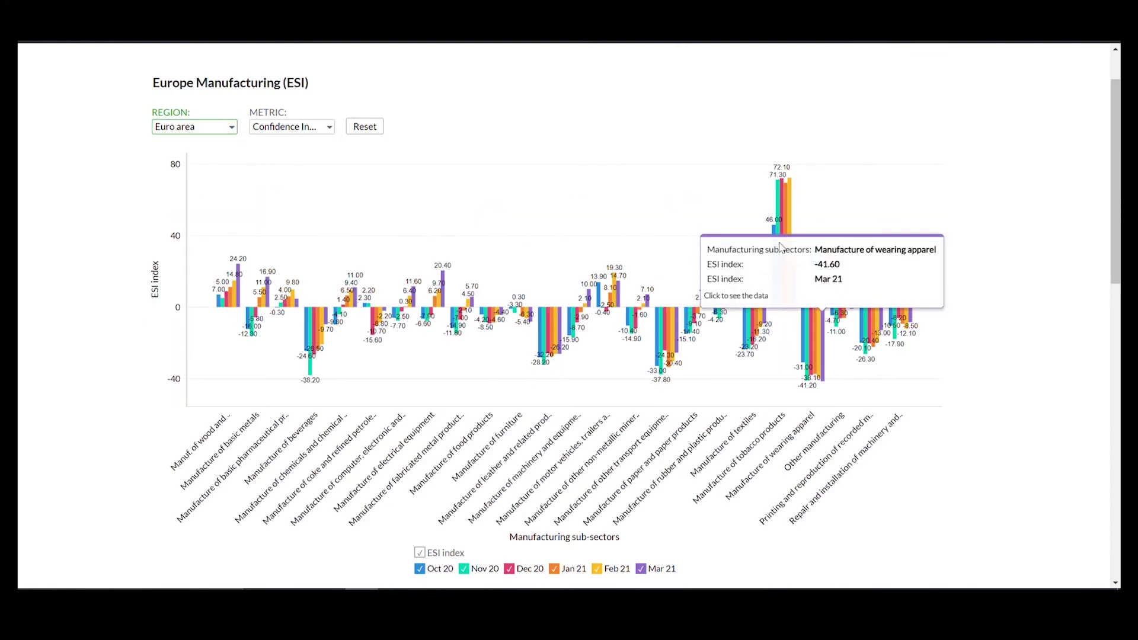
mouse_move(783, 249)
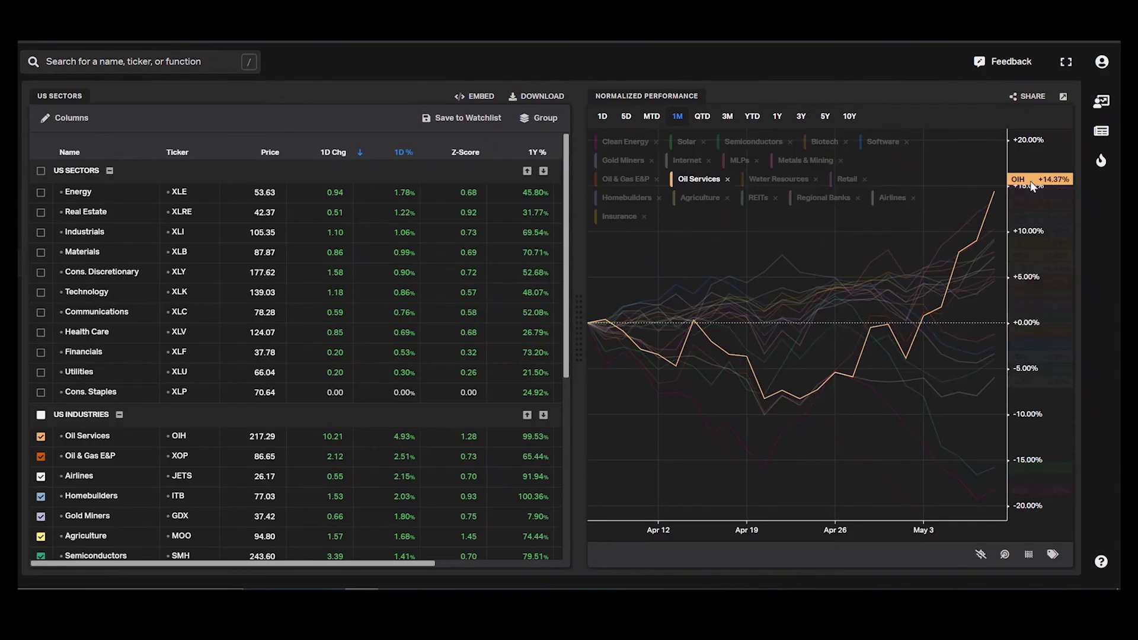
In Koyfin's US sectors dashboard, set the normalized performance chart to the 3M period.
click(872, 385)
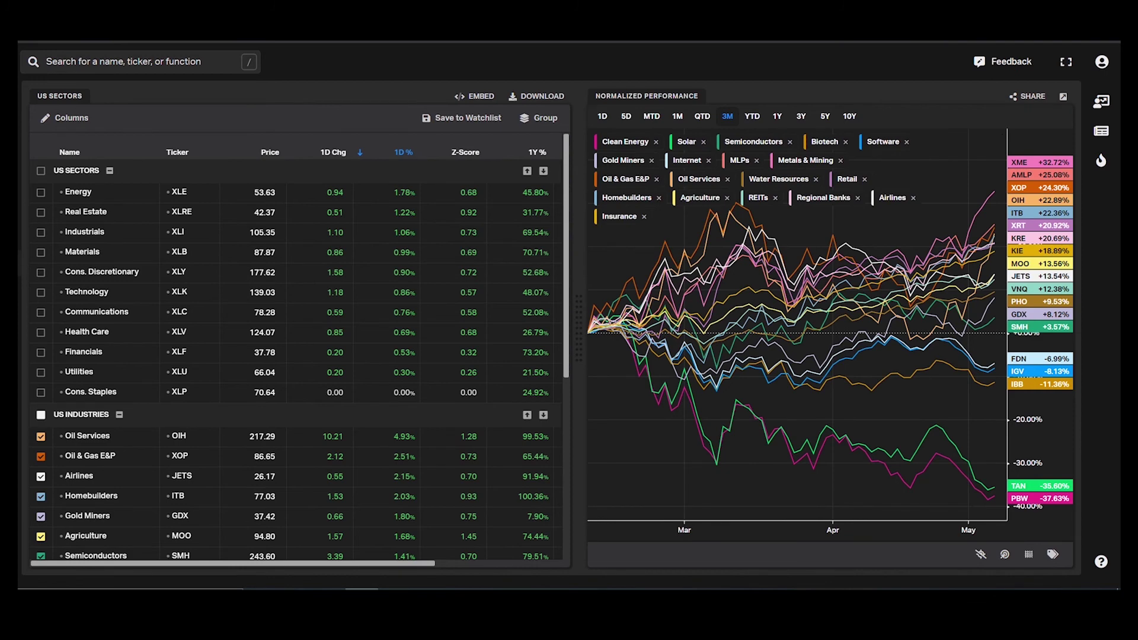